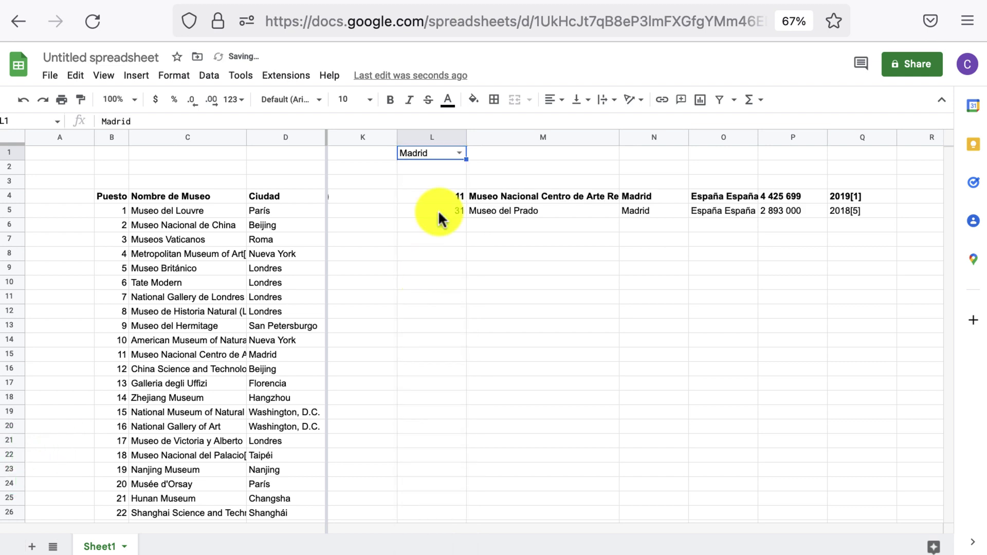
Change the city chosen in the L1 dropdown to Moscú to filter the museum list
click(458, 151)
scroll(448, 282, down, 5)
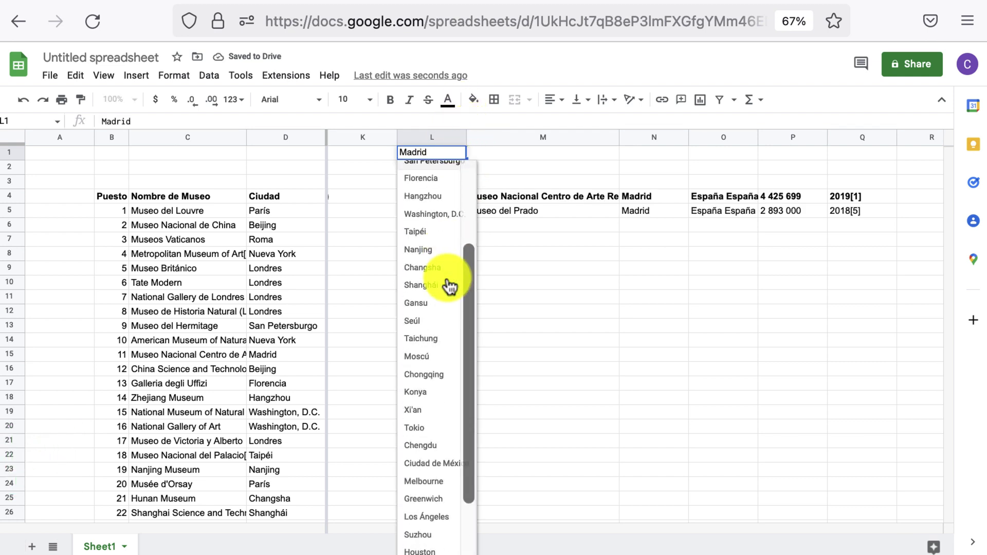
click(446, 278)
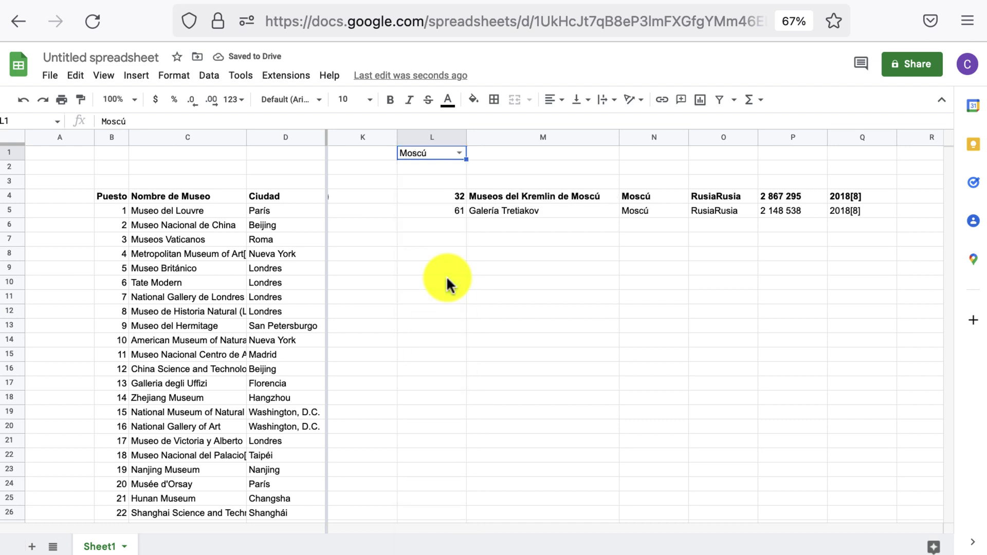
Change the city chosen in the L1 dropdown to Melbourne
click(459, 150)
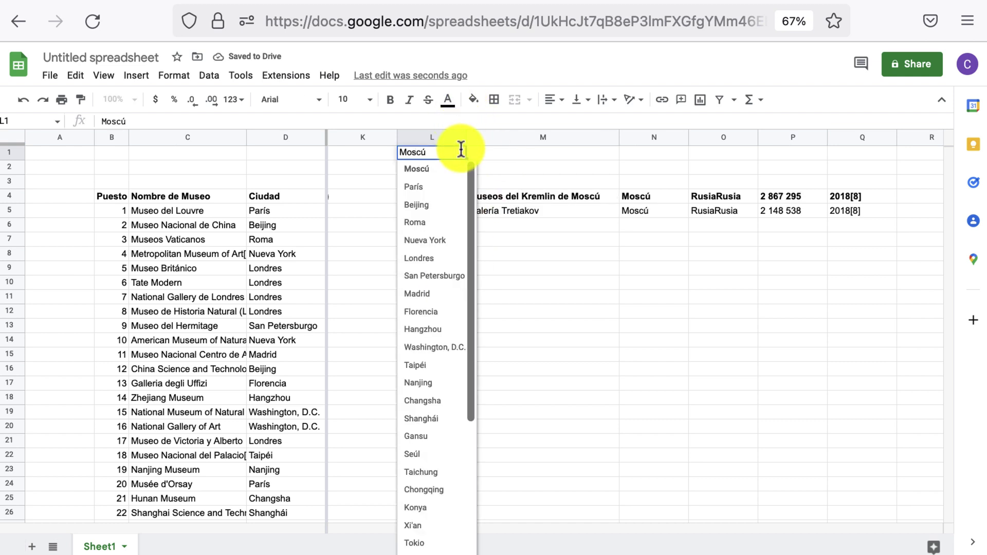
scroll(437, 188, down, 5)
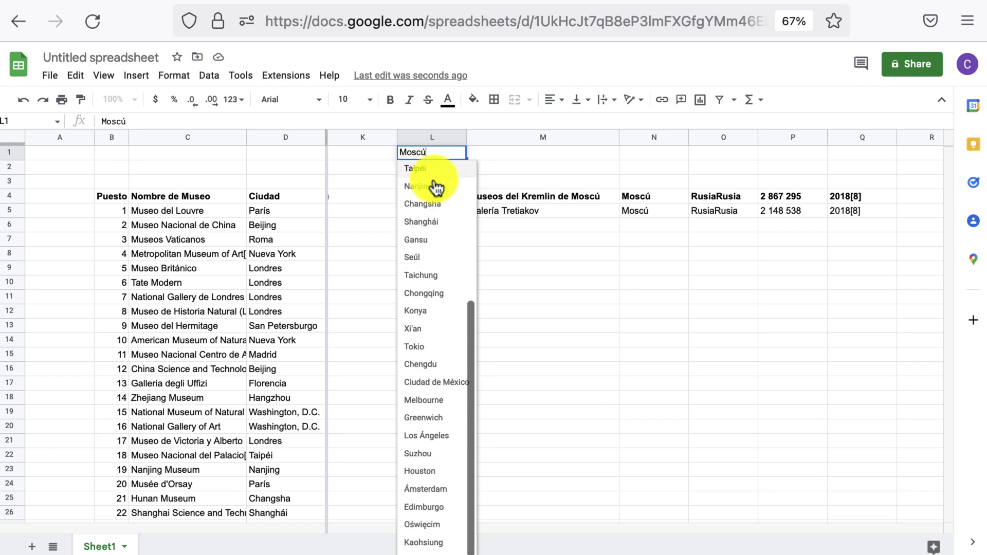
click(433, 410)
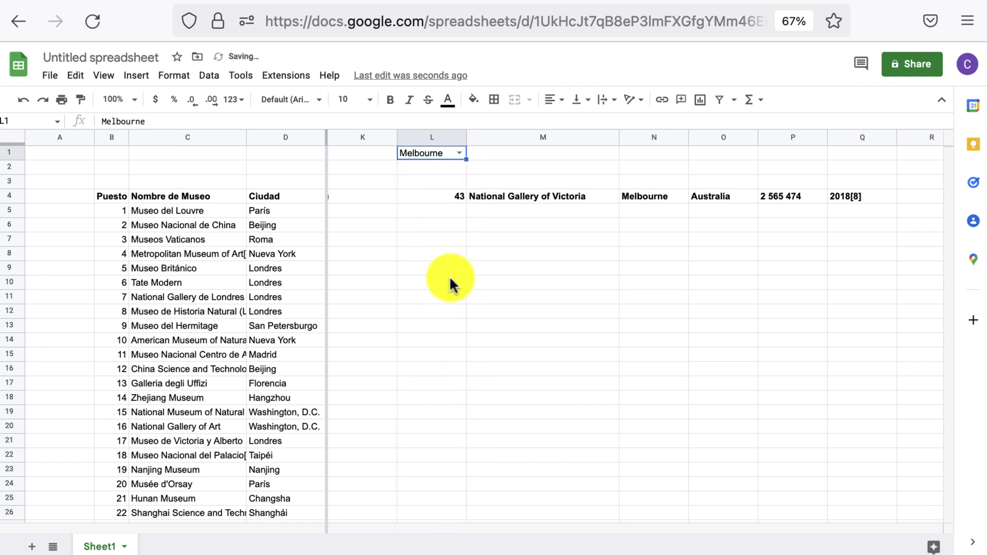
Pick París in the city dropdown in L1
click(460, 152)
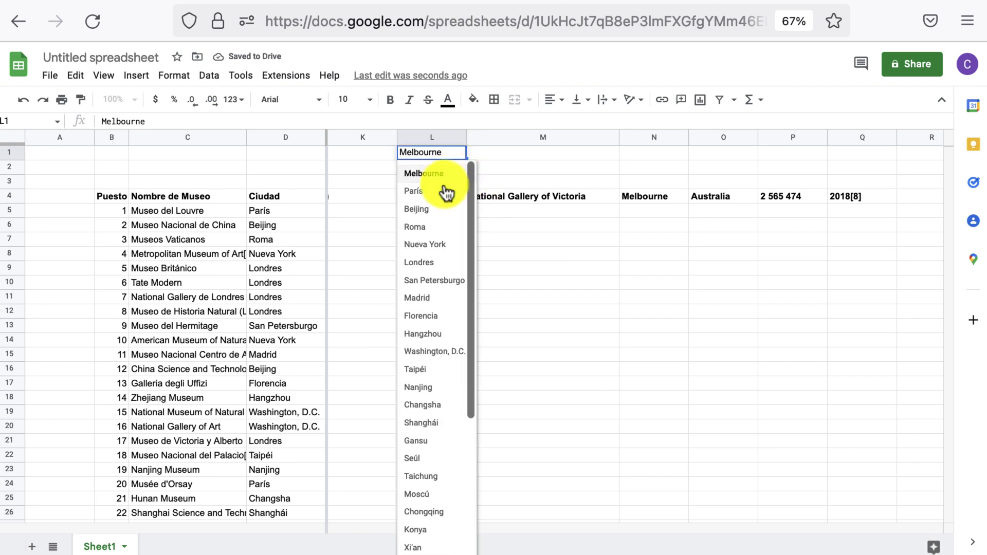
click(446, 187)
click(546, 273)
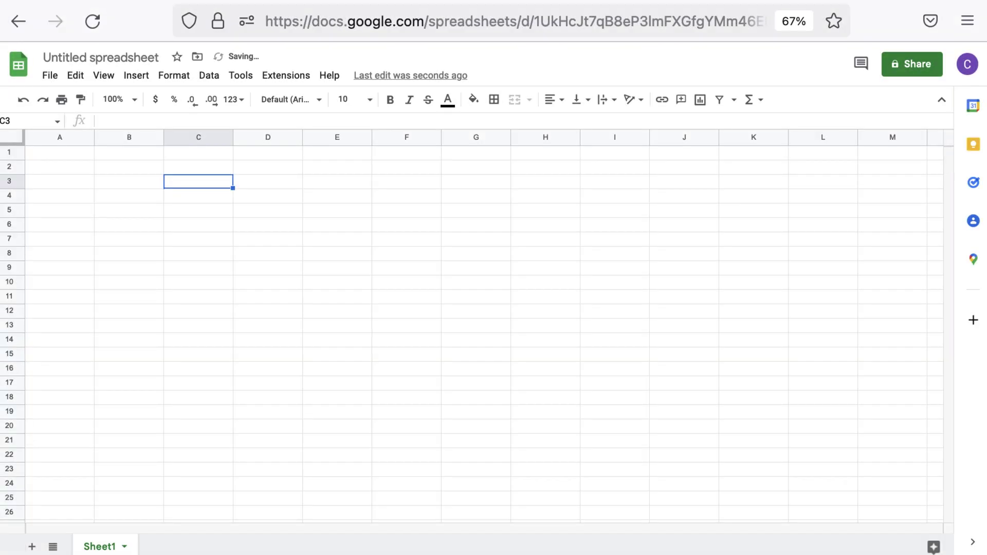
text(=import)
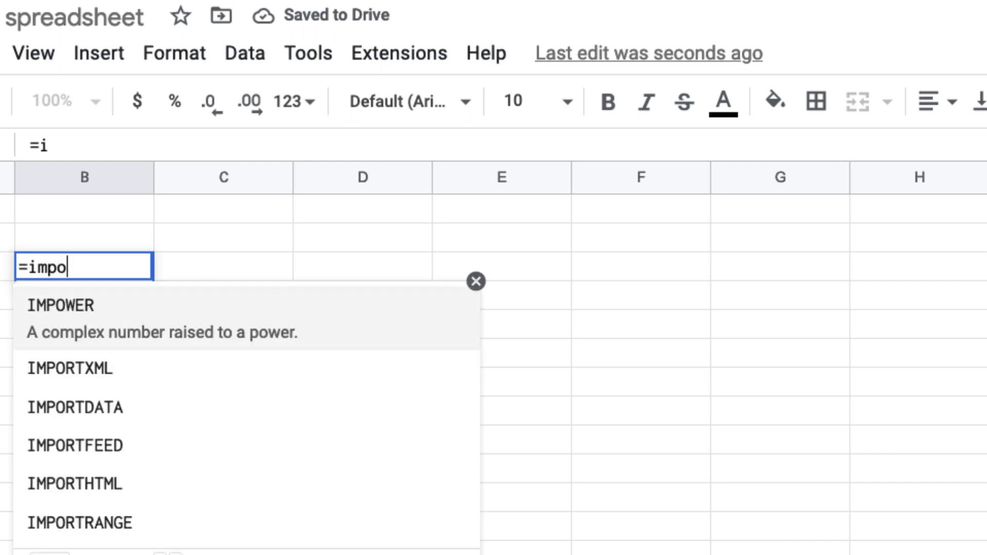
key(Down)
key(Down)
key(Down)
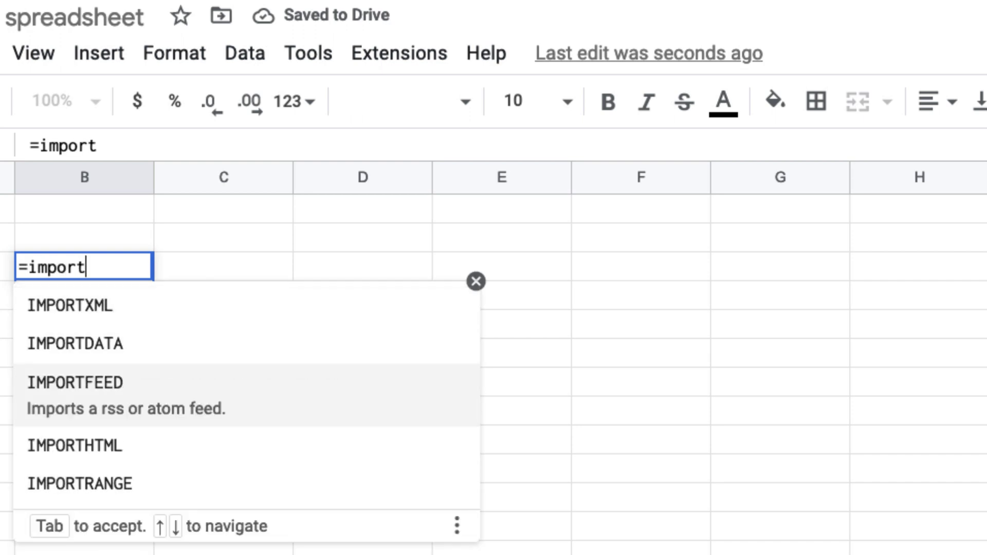
key(Tab)
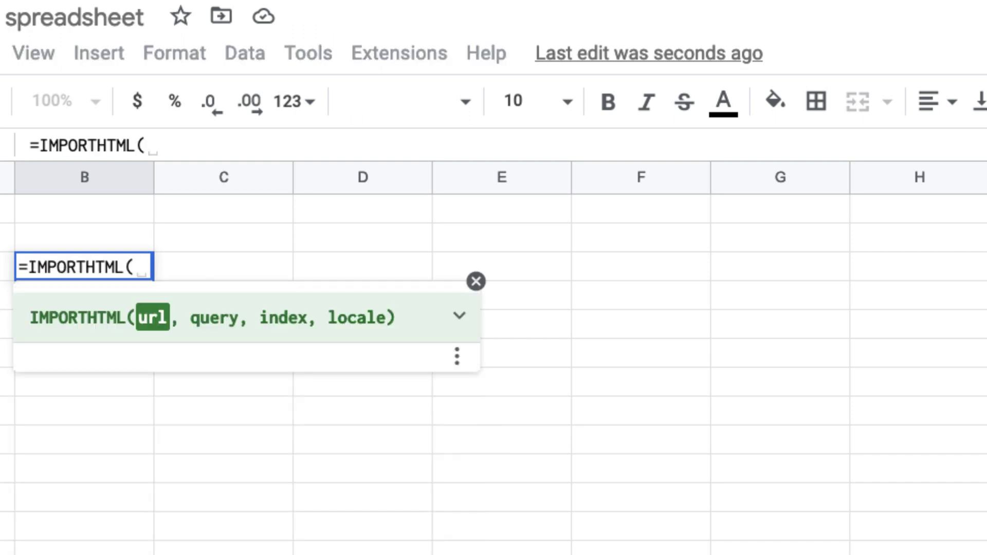
text(")
text(https://es.wikipedia.org/wiki/Anexo:Museos_m%C3%A1s_visitados_del_mundo)
text(",)
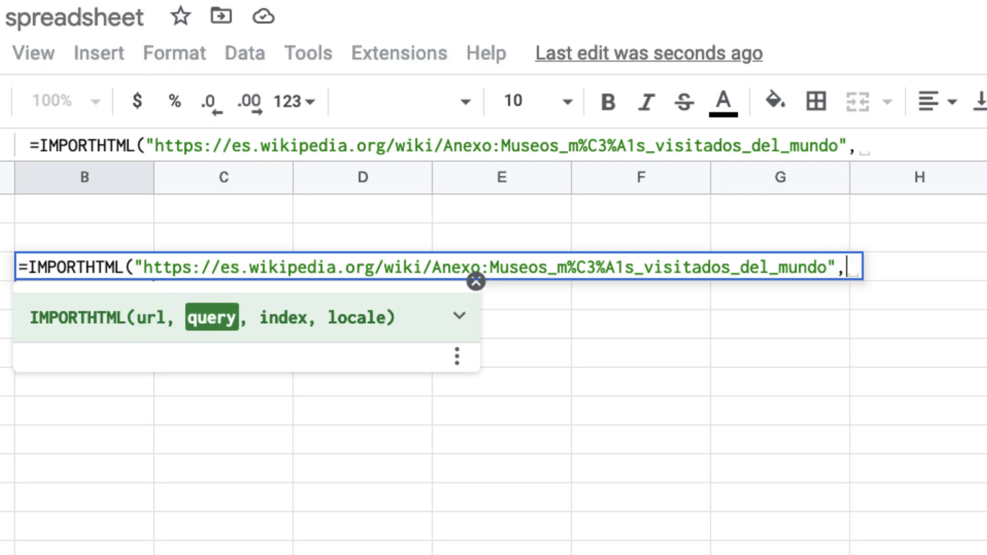
Complete the IMPORTHTML formula with the query "table" and index 1 to import the museum table
text(table)
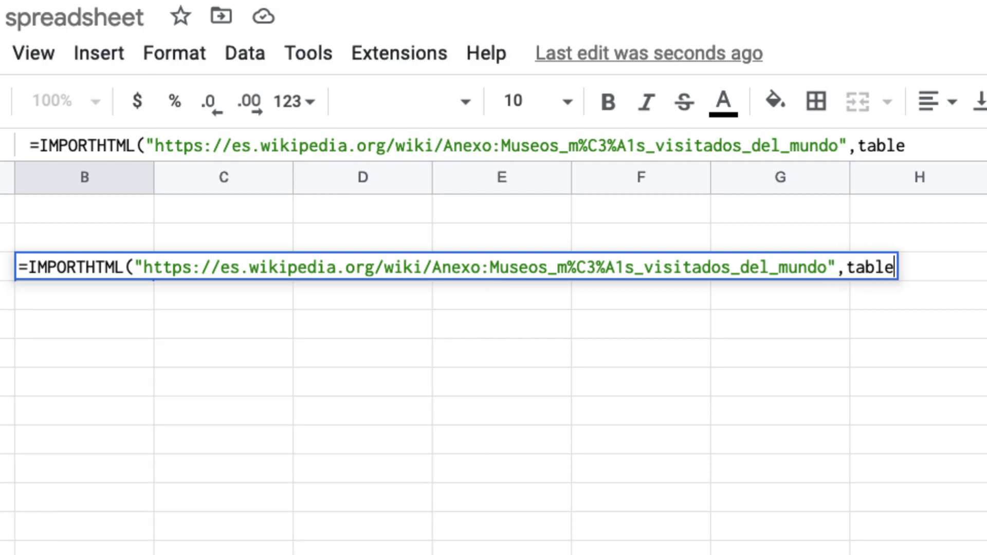
key(BackSpace)
key(BackSpace)
key(BackSpace)
key(BackSpace)
key(BackSpace)
text("table)
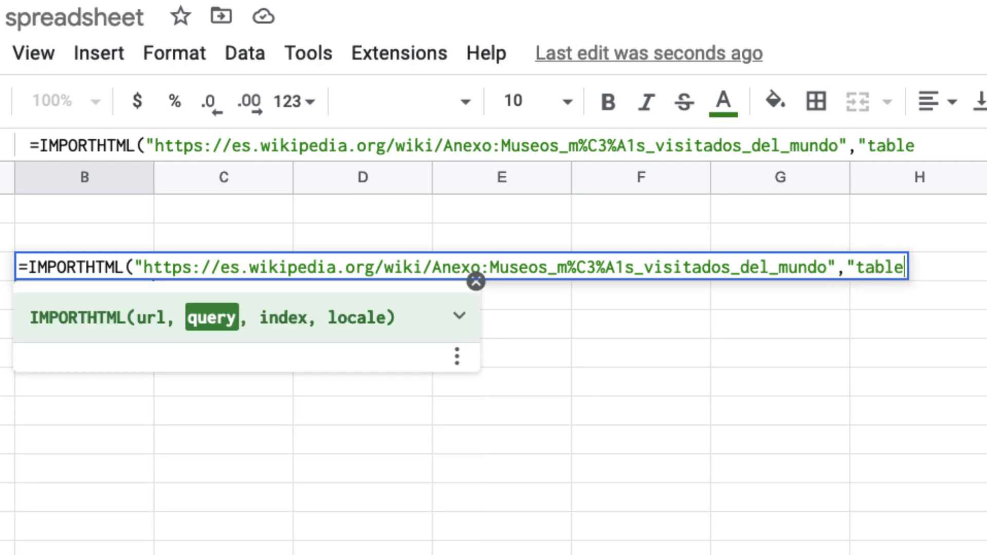
text(",1,)
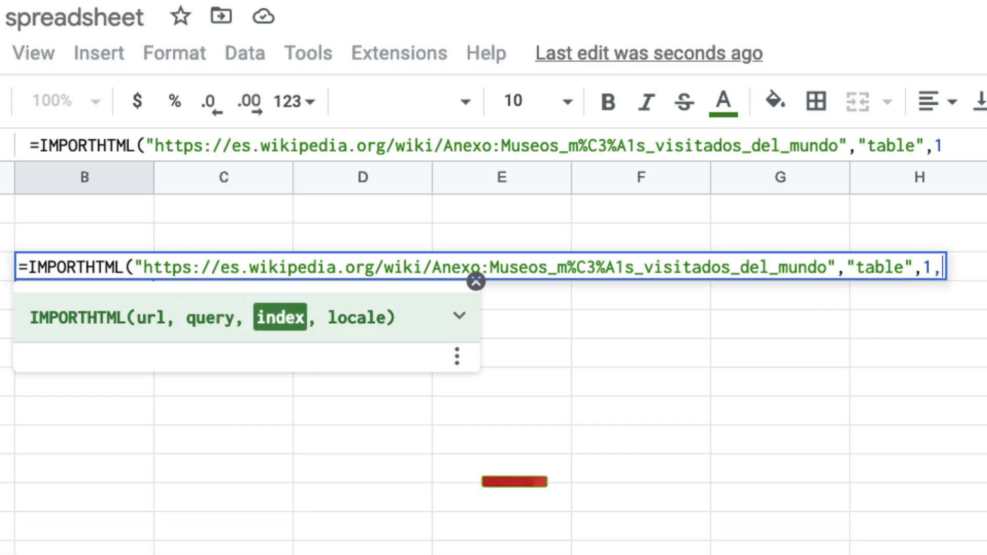
key(BackSpace)
text())
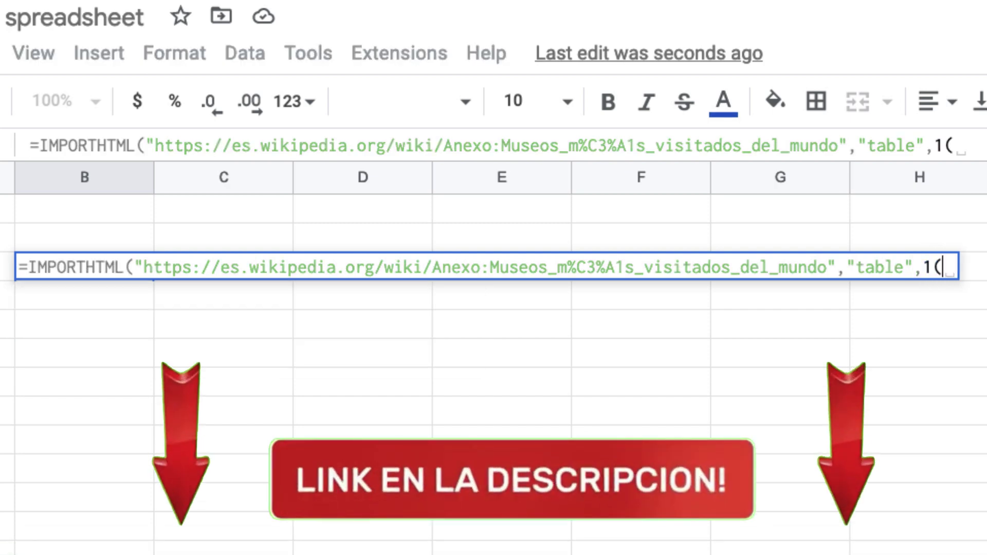
key(Return)
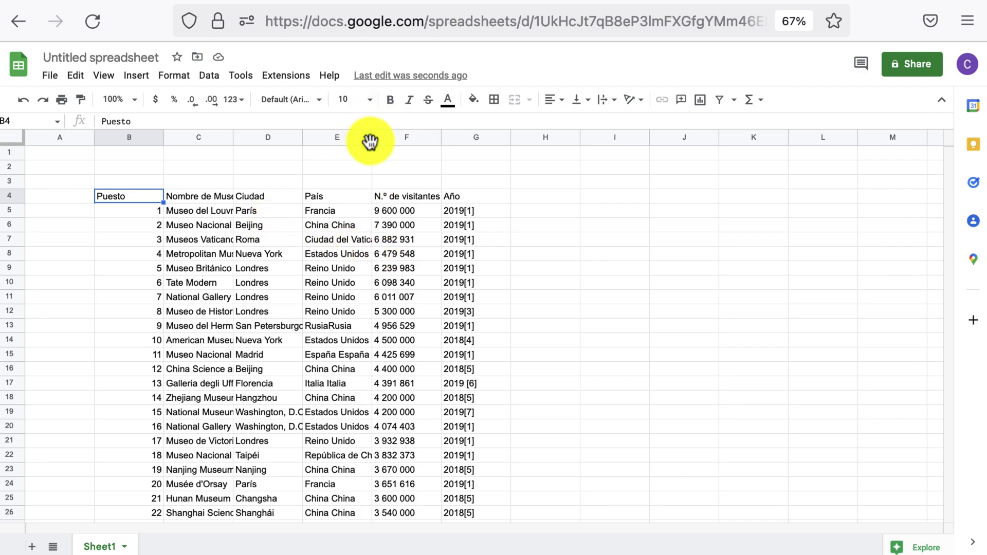
Fit the widths of columns B through G to their contents and make header row 4 bold
drag(103, 138, 463, 135)
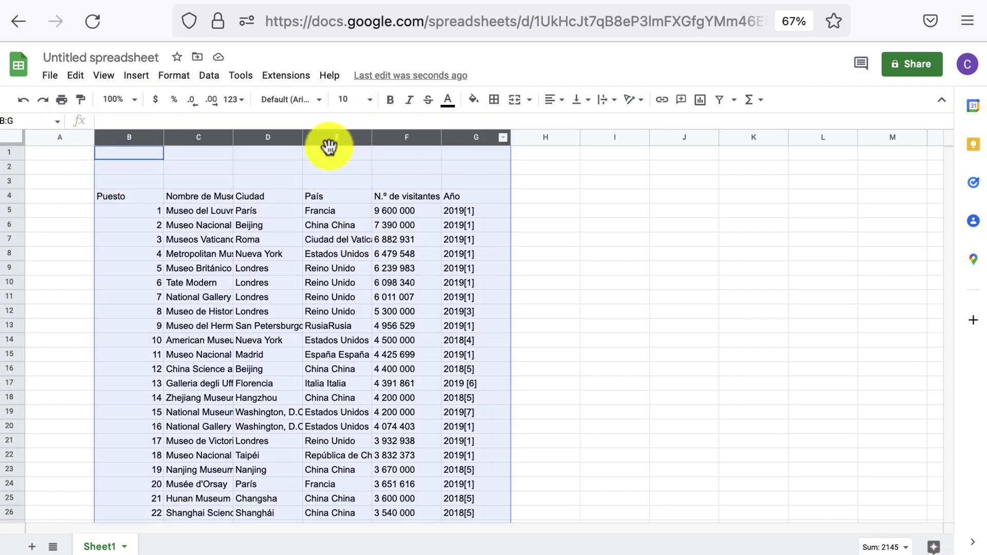
double_click(232, 137)
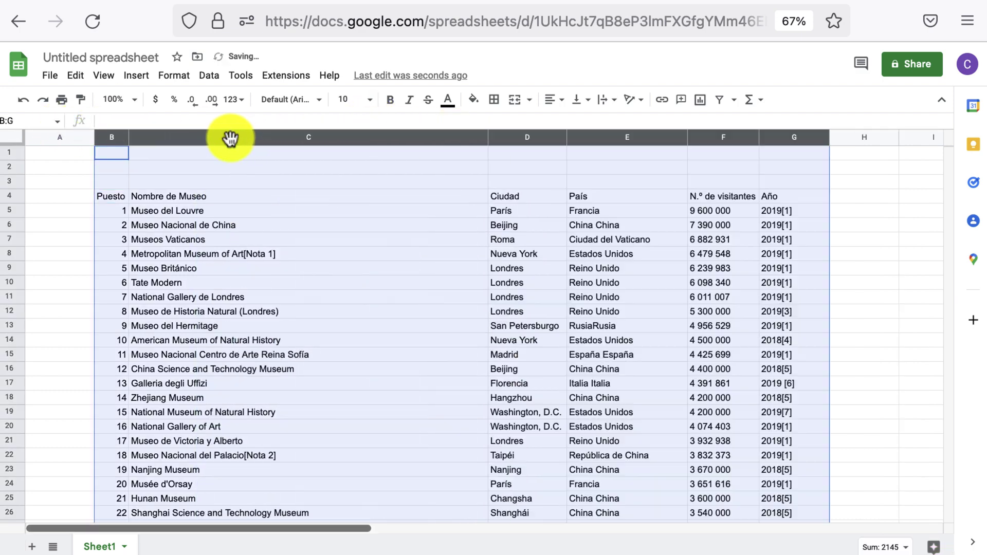
click(15, 195)
click(390, 101)
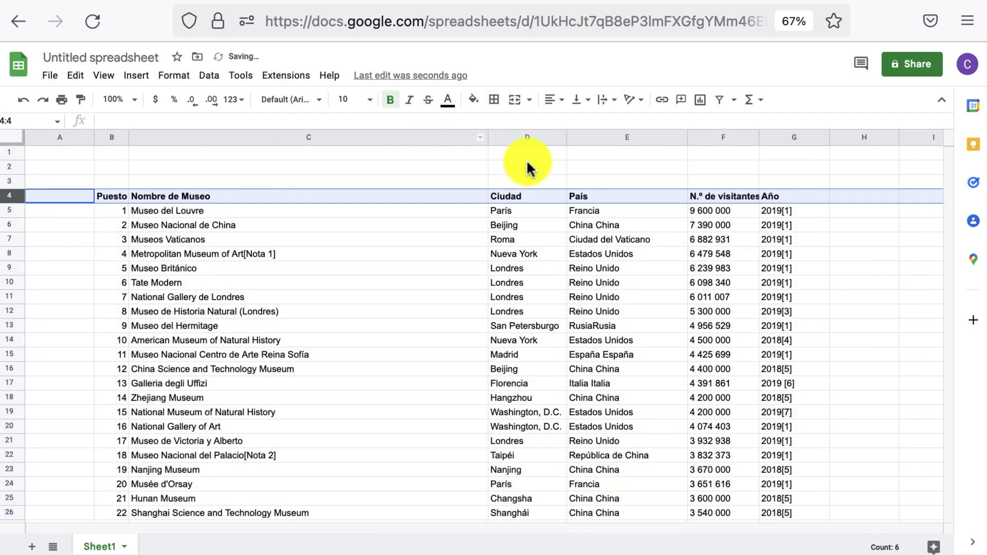
click(460, 178)
Review the imported museum rows, compare them with the source table on the Wikipedia page, and return to the spreadsheet
scroll(472, 213, down, 10)
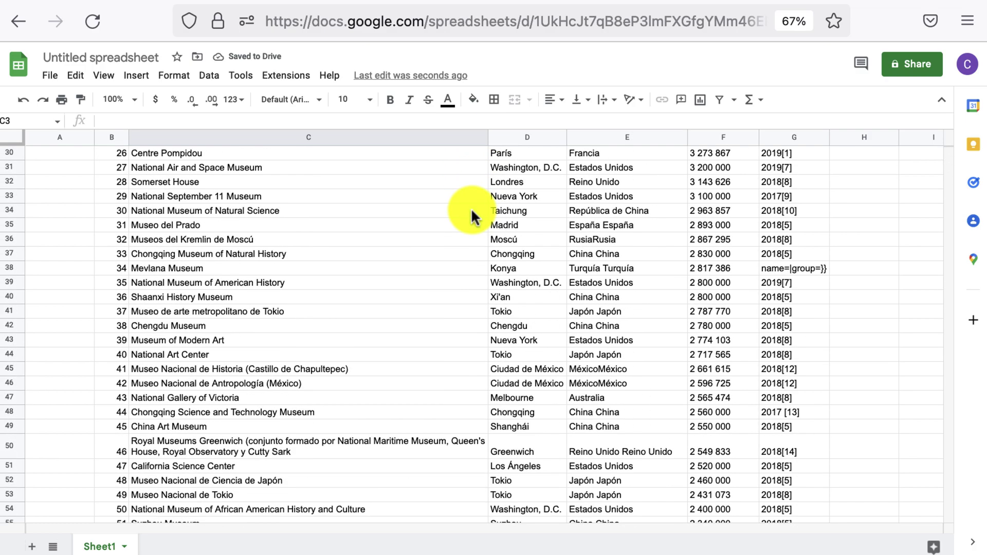
scroll(471, 208, up, 10)
click(415, 6)
scroll(452, 166, up, 2)
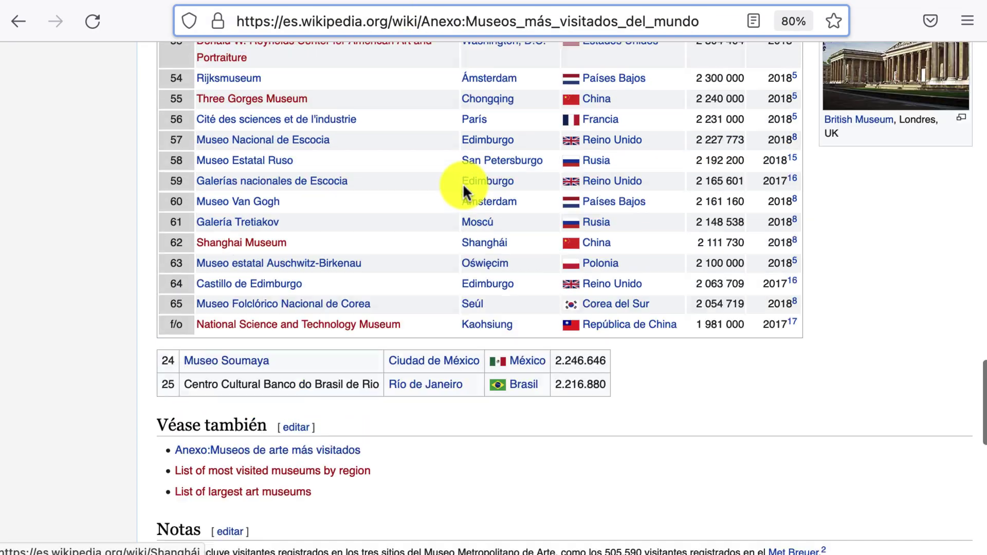
scroll(464, 187, up, 8)
scroll(463, 187, down, 7)
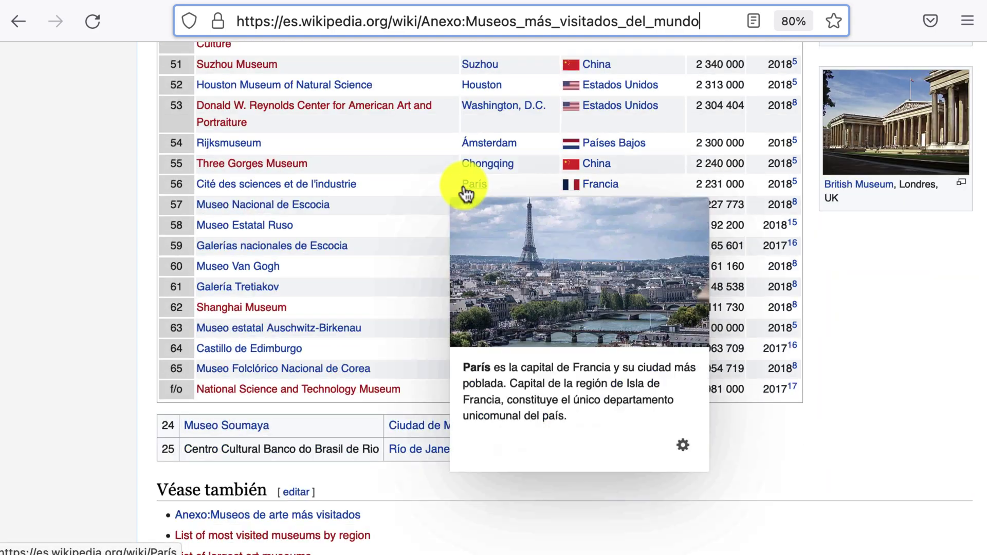
scroll(466, 194, up, 15)
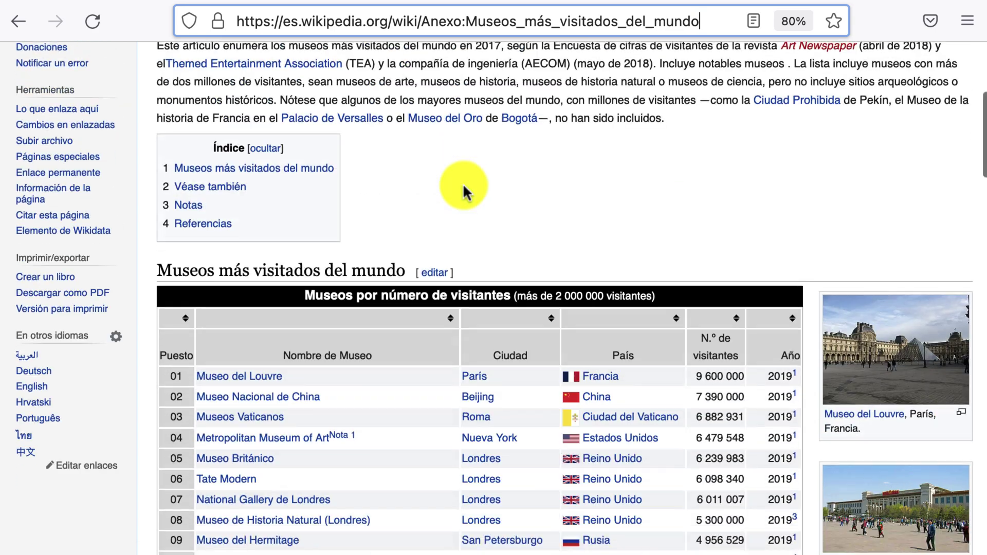
scroll(463, 191, down, 6)
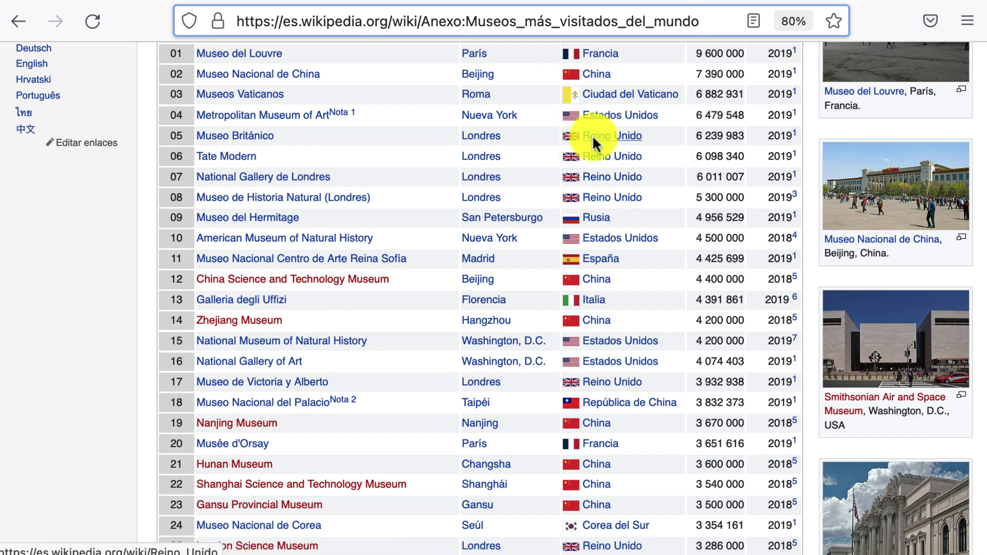
click(288, 1)
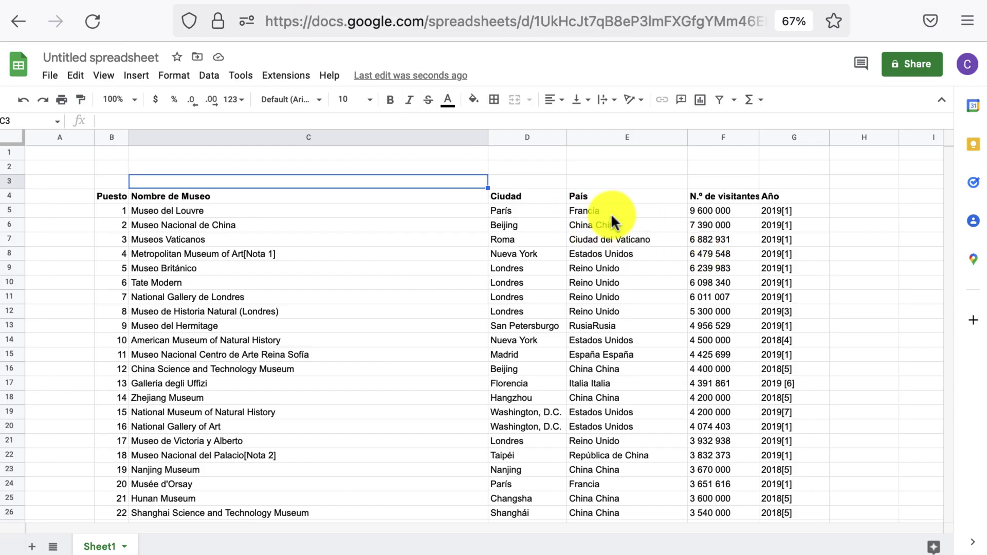
Narrow the Nombre de Museo column (C) to about a third of its width
click(483, 137)
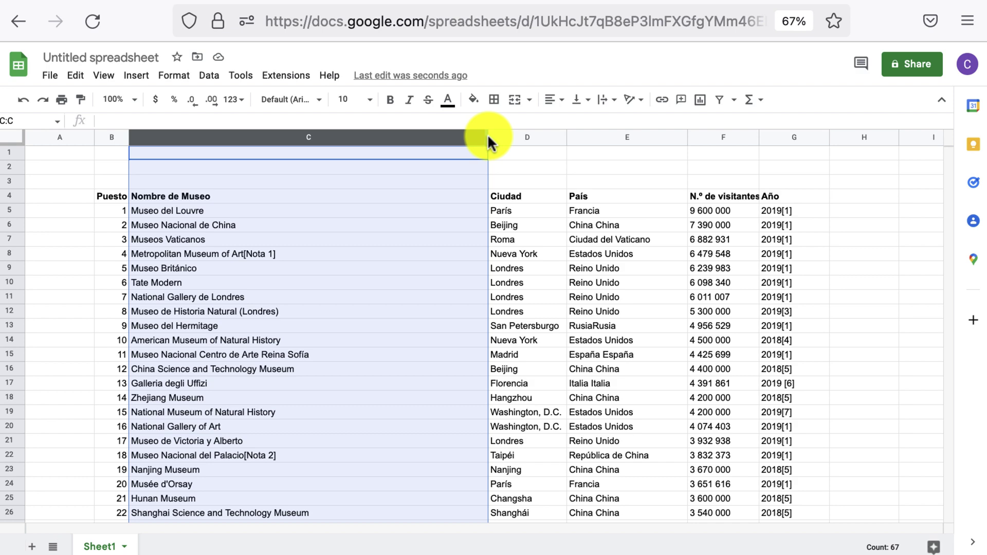
drag(487, 135, 246, 137)
click(804, 282)
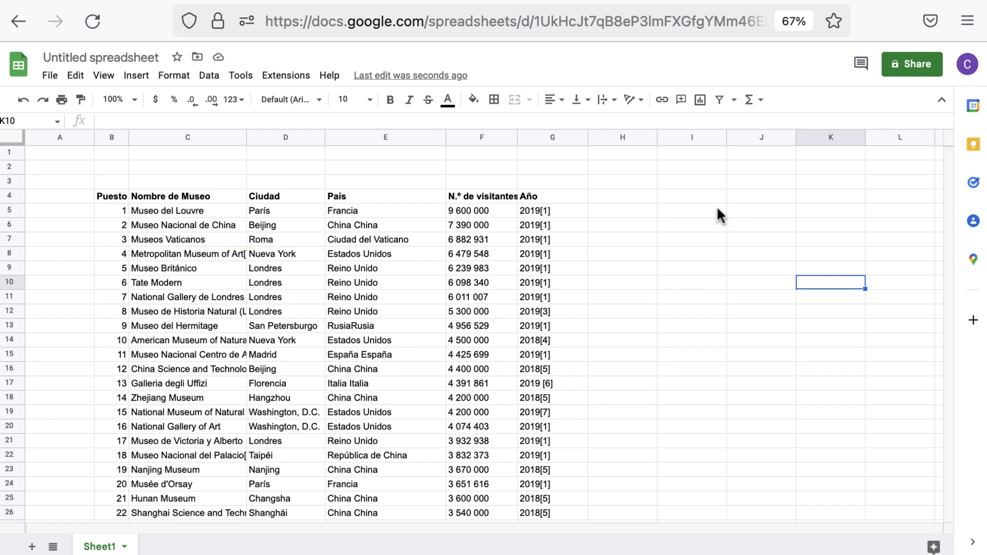
Enter the label "Fórmula 1" in I3 and "Filtrar Únicos" in J3
click(627, 195)
click(689, 196)
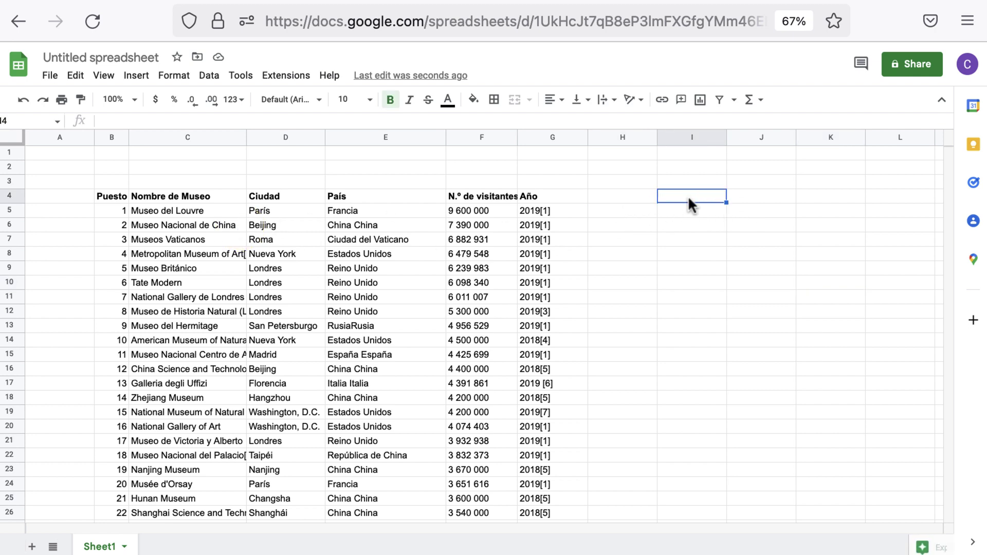
click(691, 181)
text(Fó)
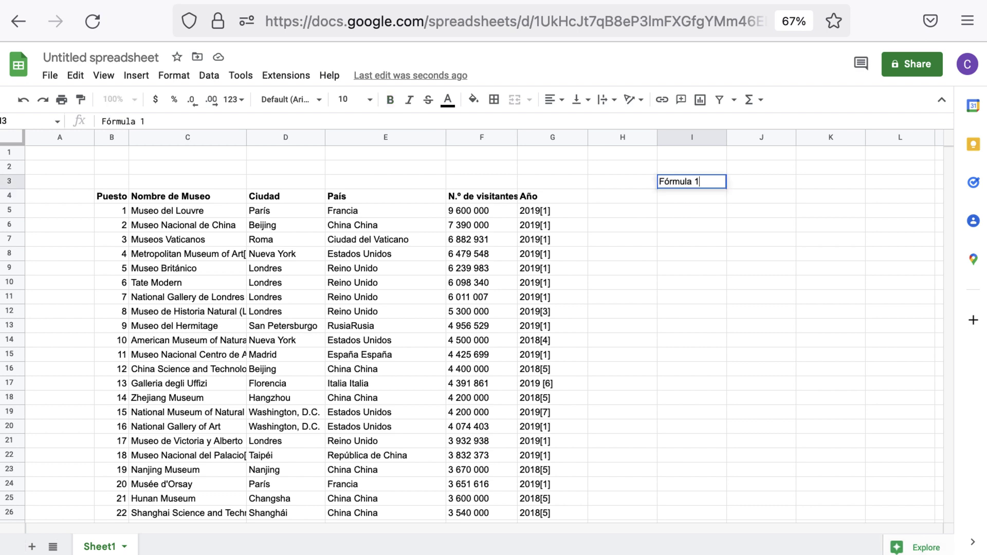
text(rmula 1)
key(Return)
click(692, 182)
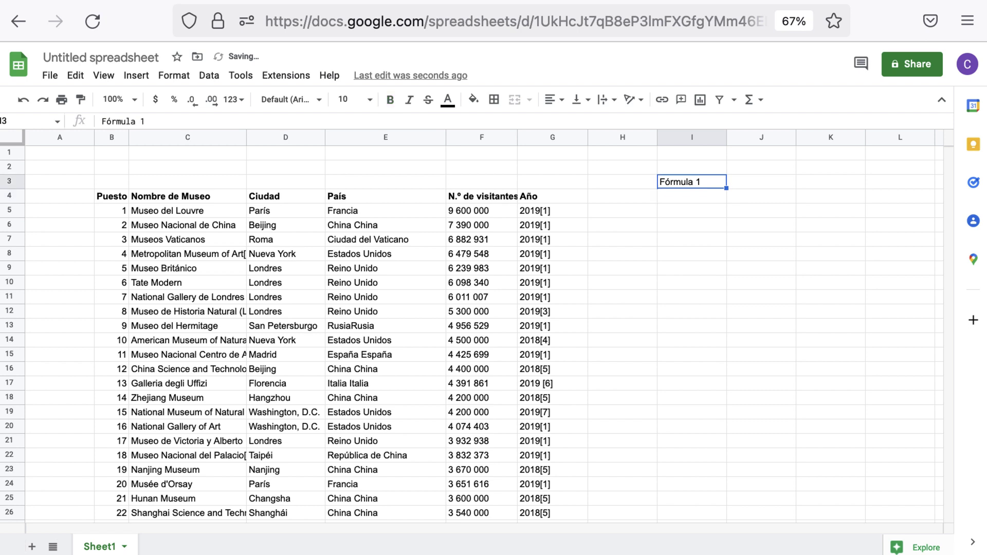
click(761, 182)
text(Filt)
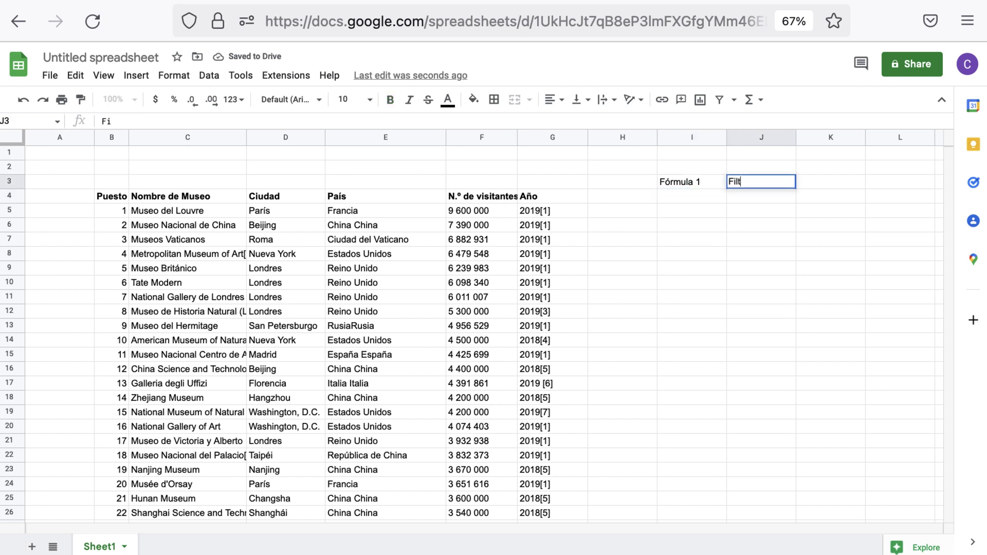
text(rar Únicos)
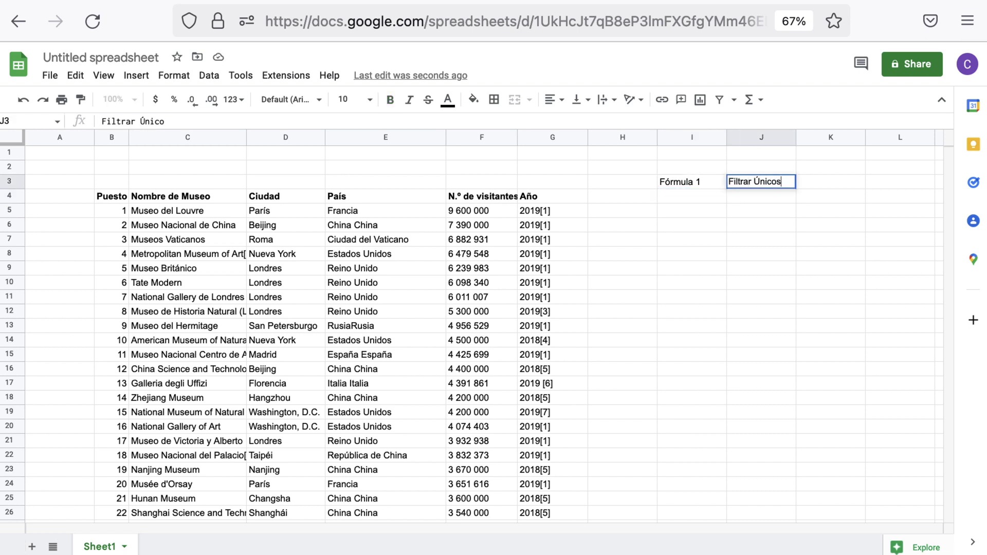
key(Return)
Enter the formula =UNIQUE(D4:D) in I4 to list each city from the Ciudad column once
click(691, 196)
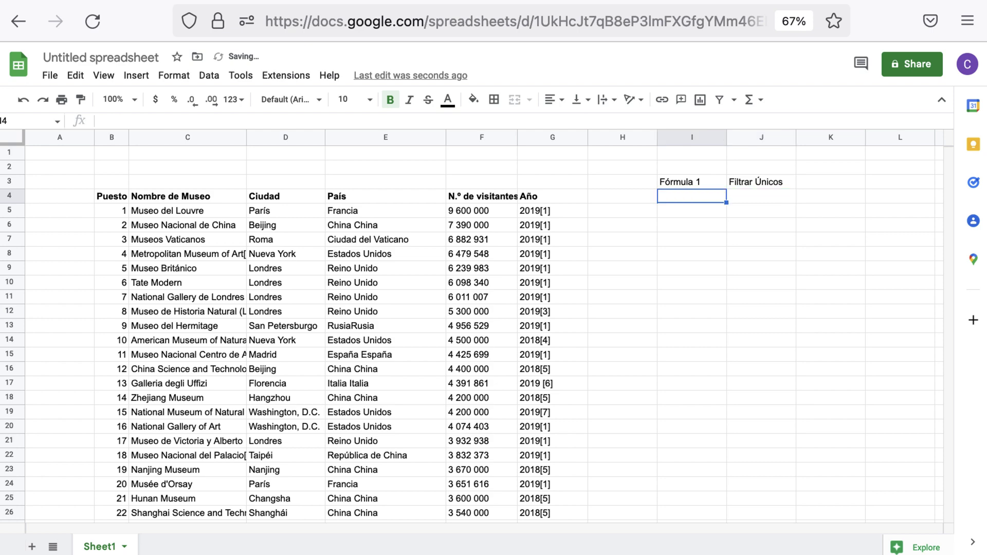
text('0)
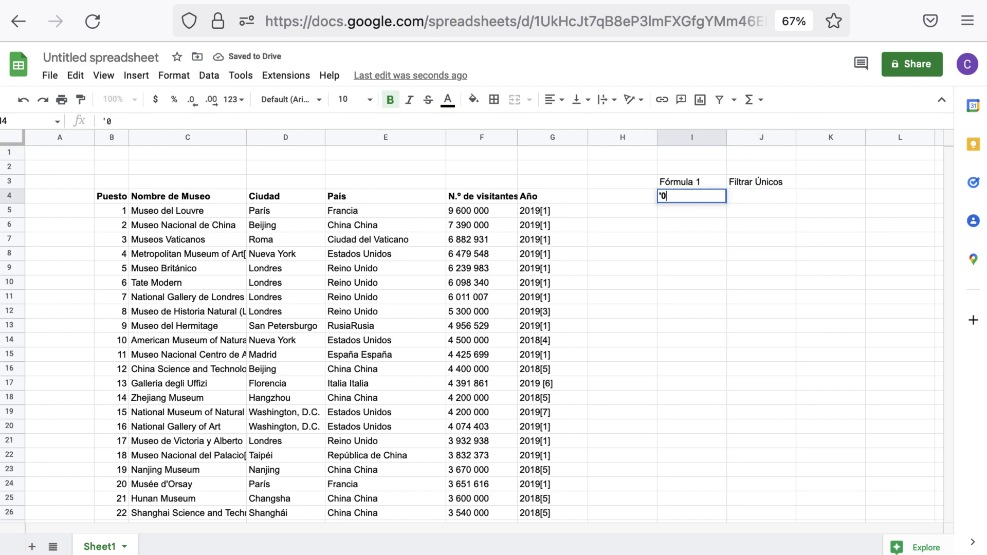
text(=uni)
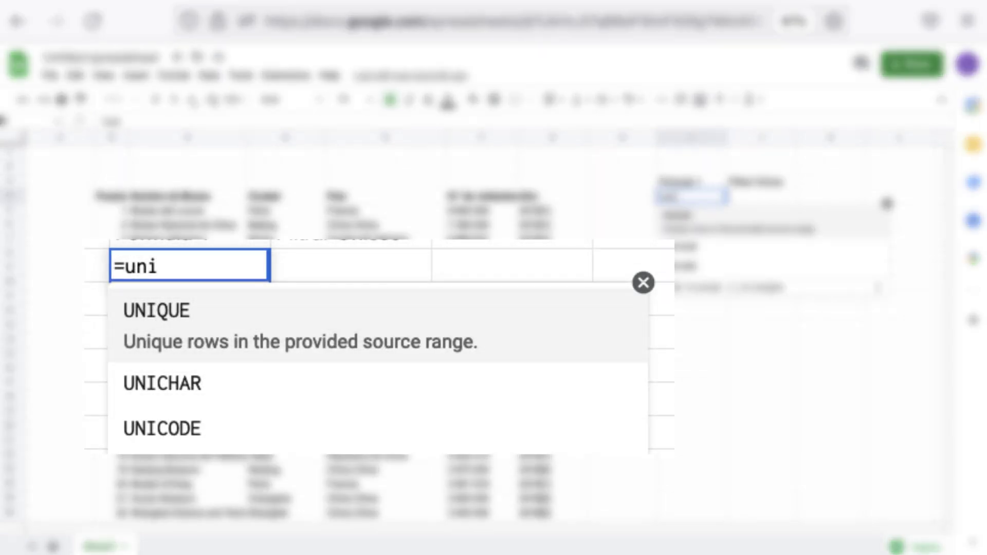
click(238, 337)
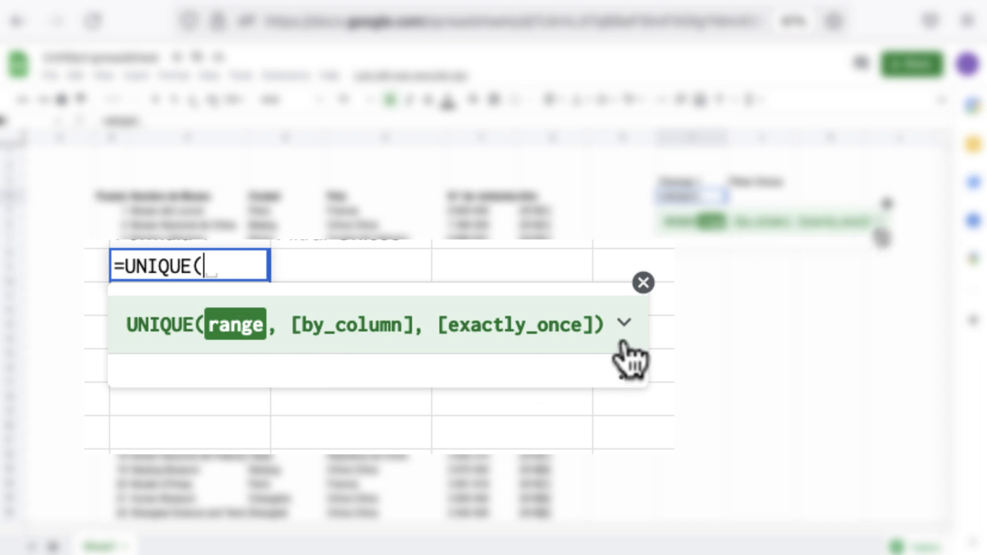
click(624, 324)
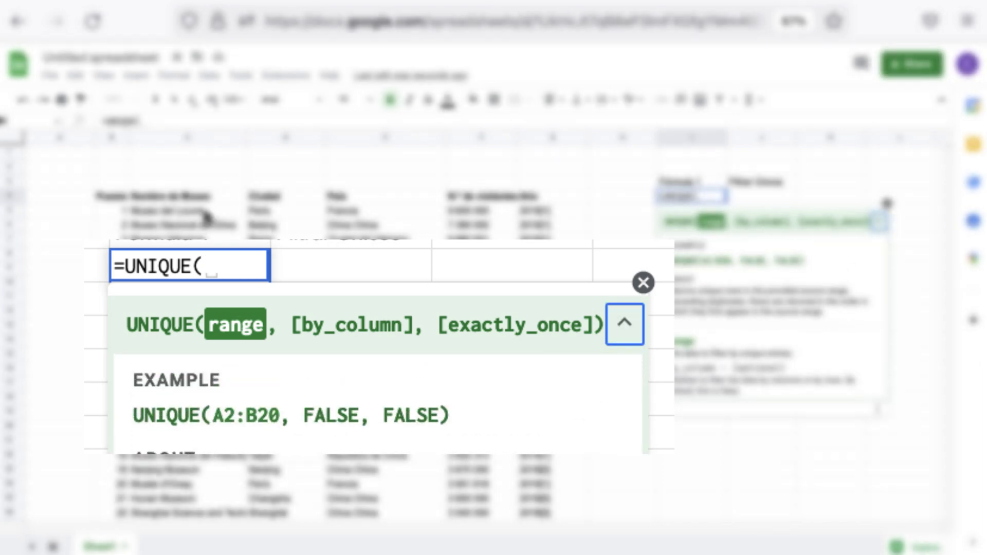
click(265, 198)
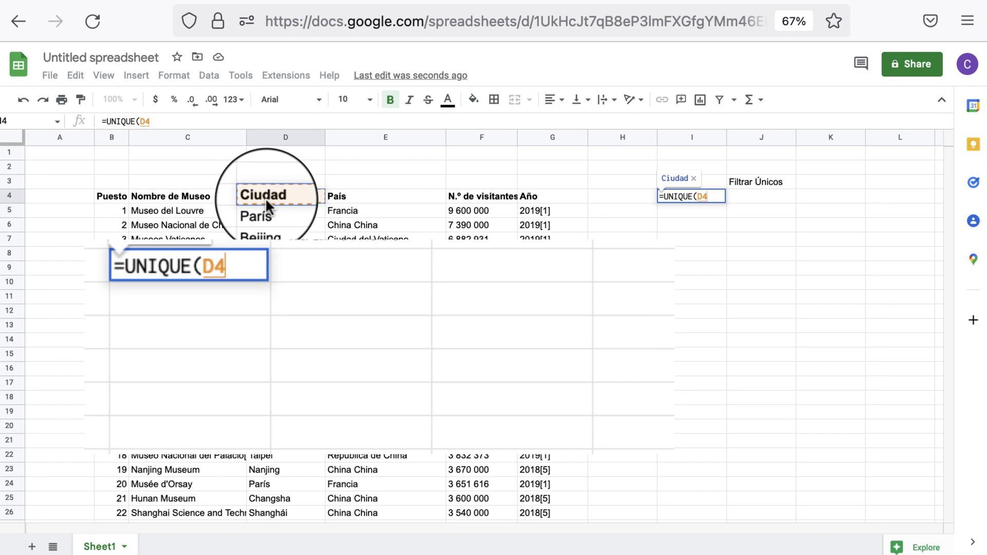
text(:D))
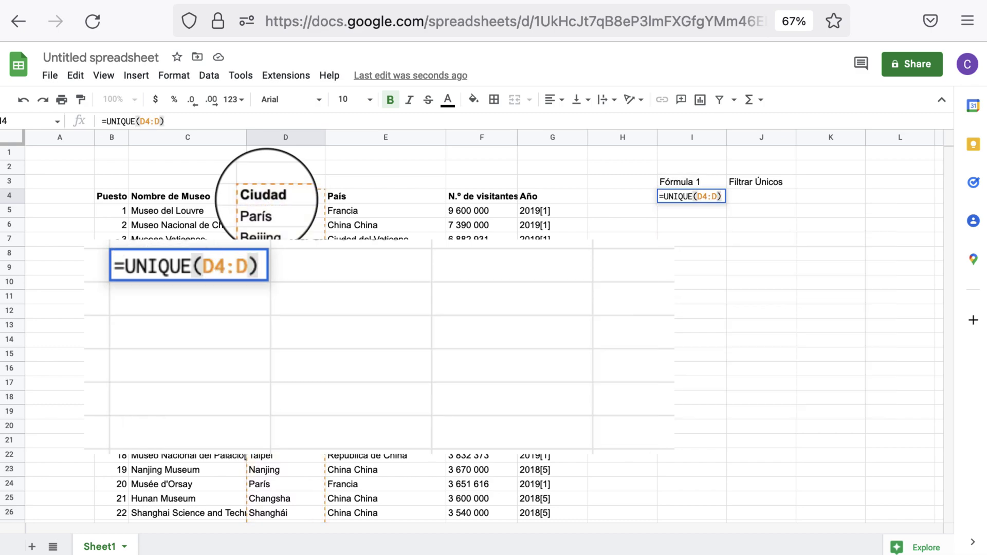
key(Return)
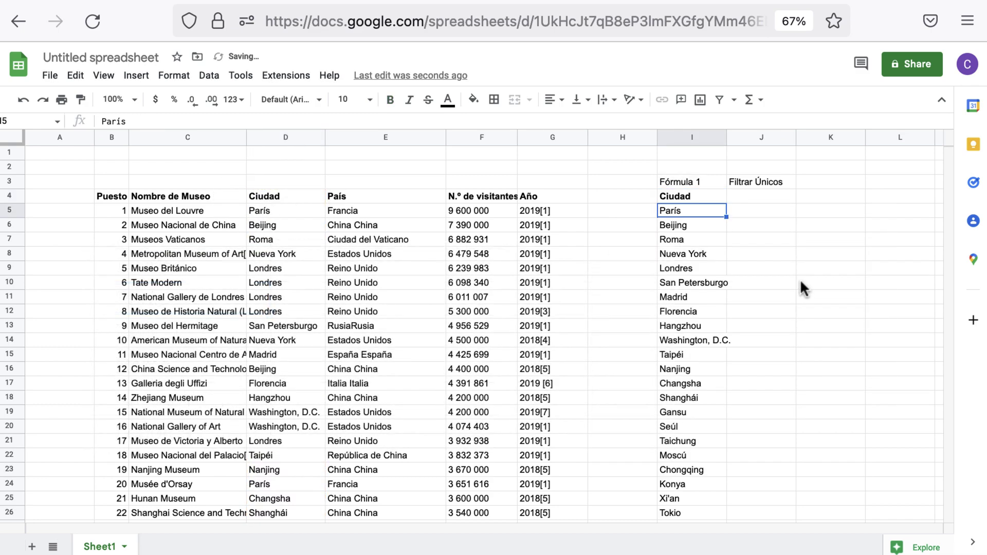
Copy the formula text from I4 and enter it in J4 as literal text, '=UNIQUE(D4:D)
click(691, 196)
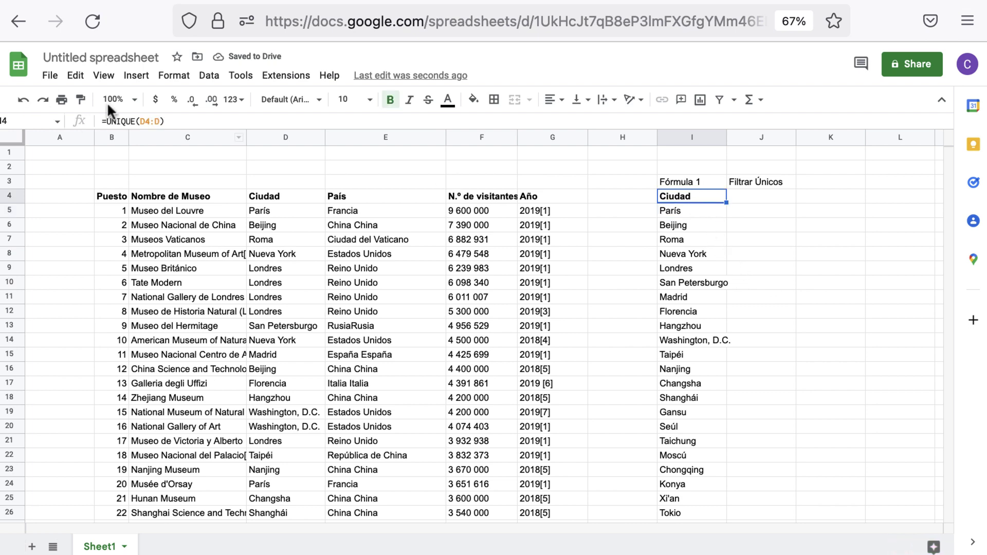
click(171, 116)
drag(171, 117, 55, 121)
key(ctrl+c)
key(Escape)
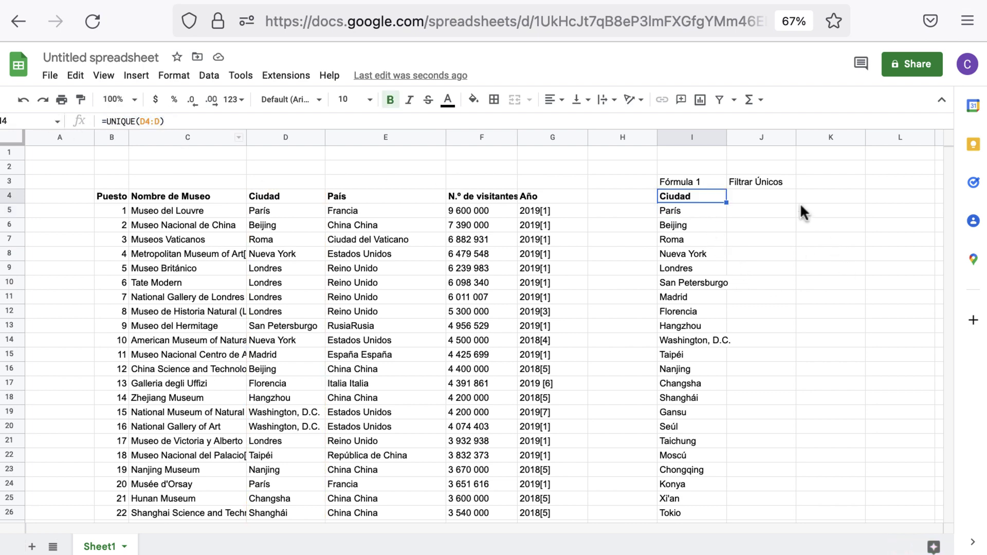
click(771, 196)
text(')
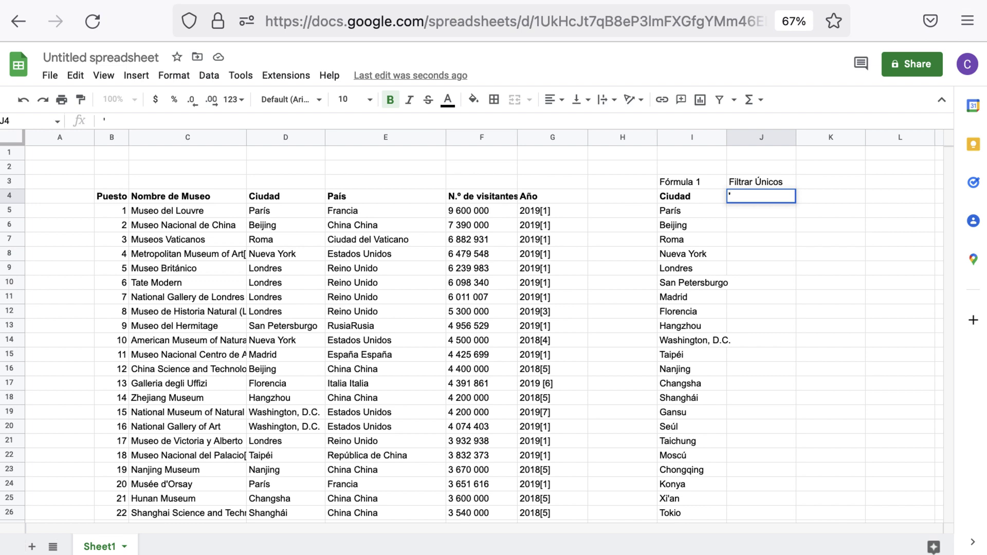
key(ctrl+v)
key(Return)
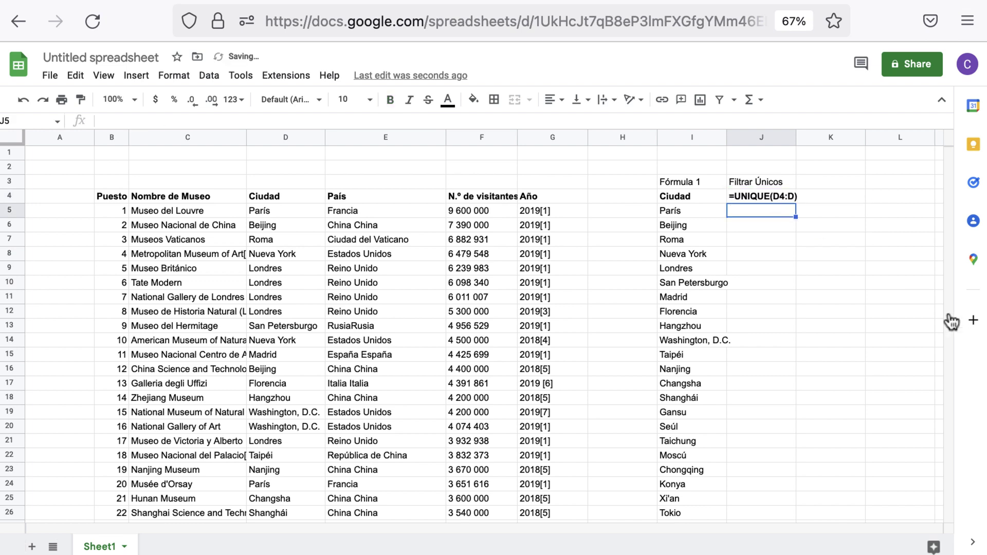
Give I4 a light yellow fill and copy its formatting to J4
click(774, 193)
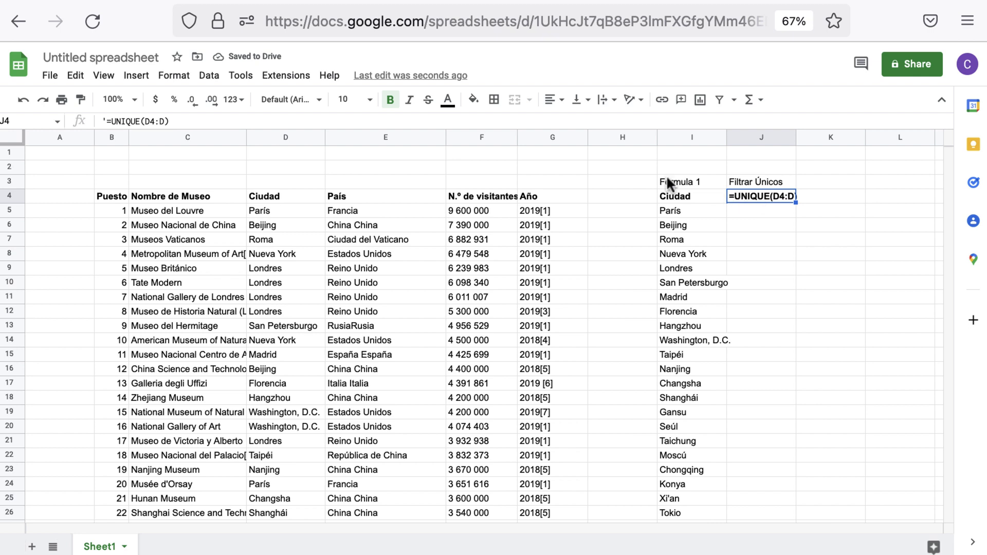
click(695, 196)
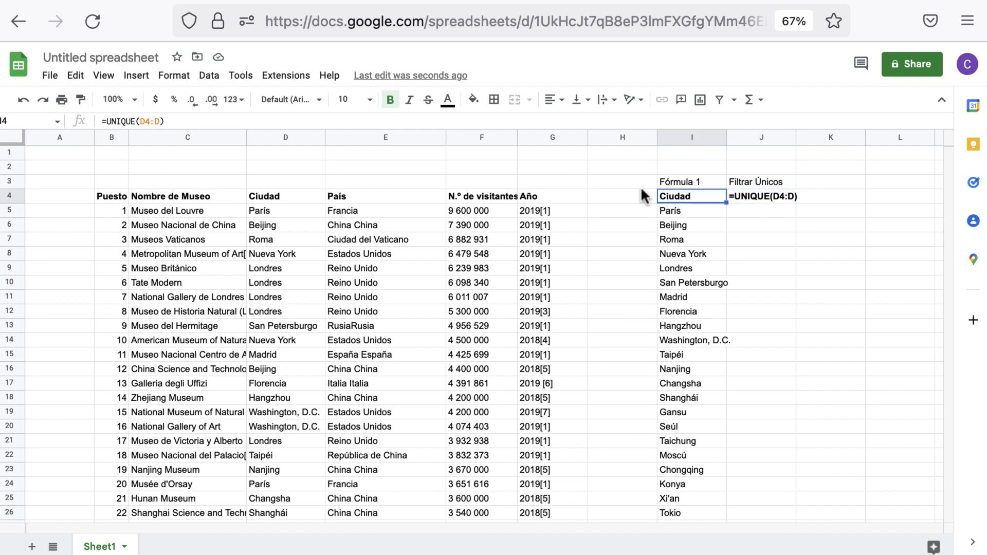
click(473, 99)
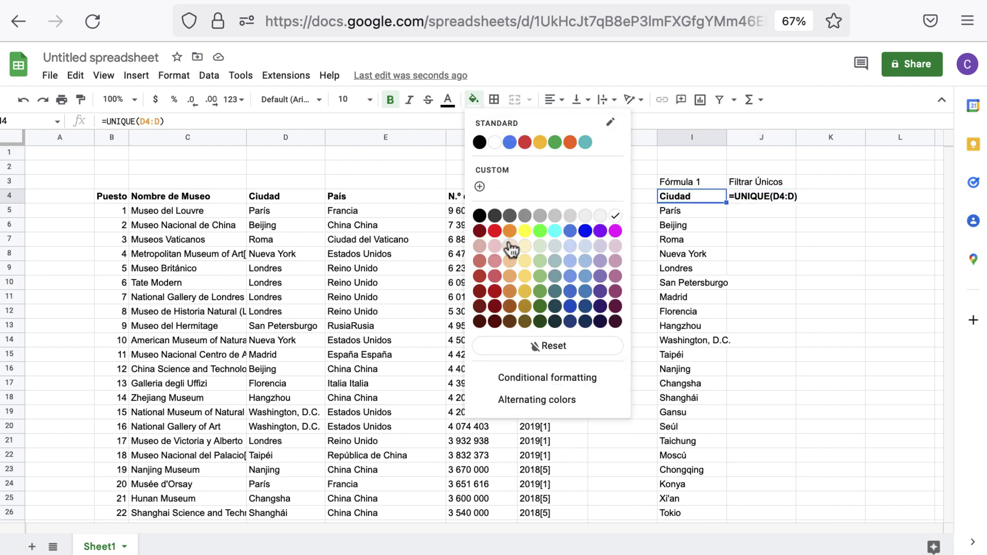
click(525, 261)
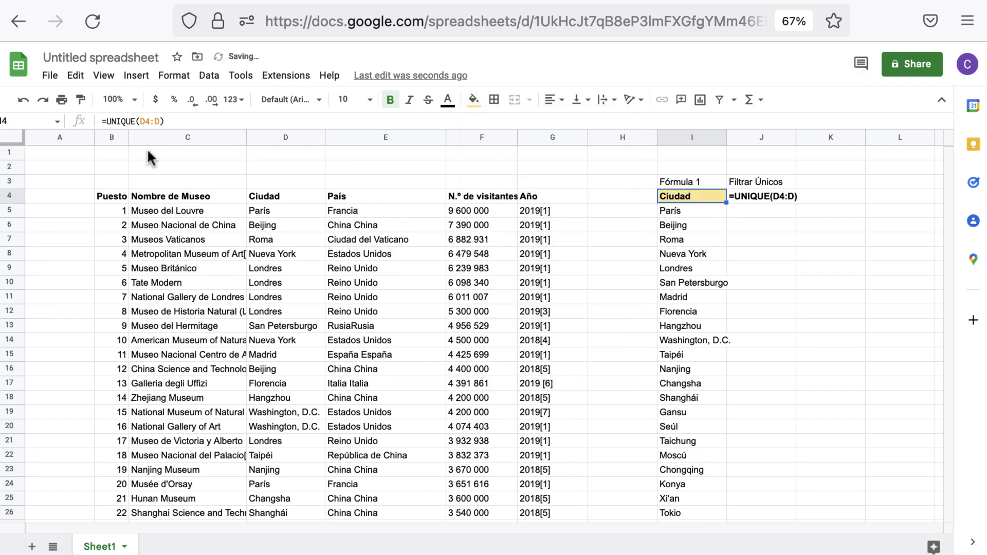
click(81, 99)
click(750, 198)
click(777, 249)
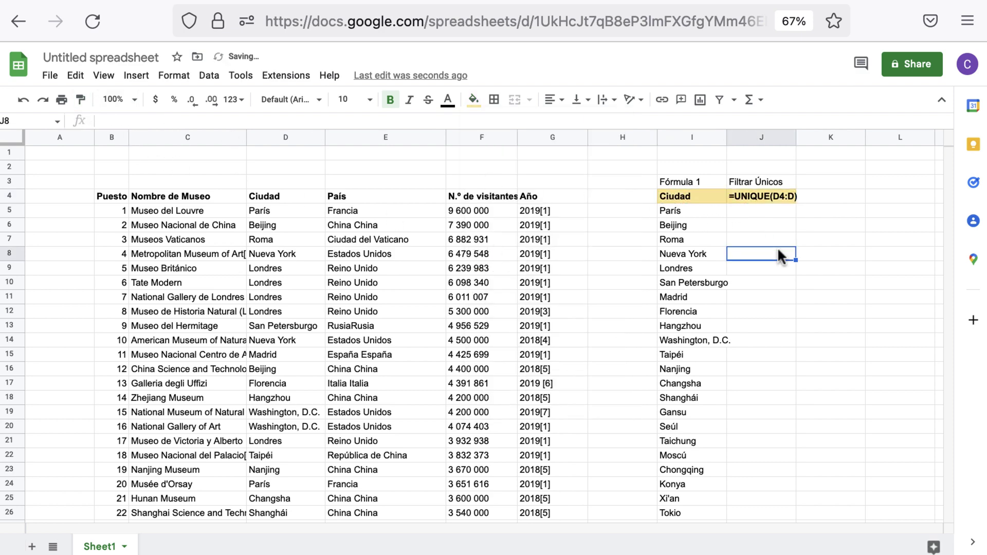
Examine how many unique cities the list in I5:I37 holds and compare it with the length of the museum table
scroll(779, 247, down, 1)
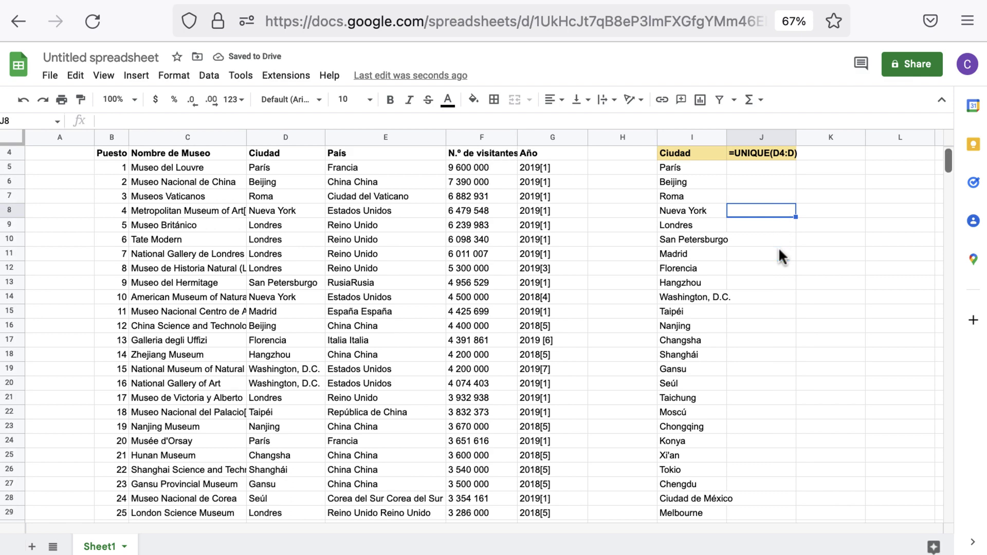
scroll(778, 247, up, 1)
drag(705, 215, 694, 370)
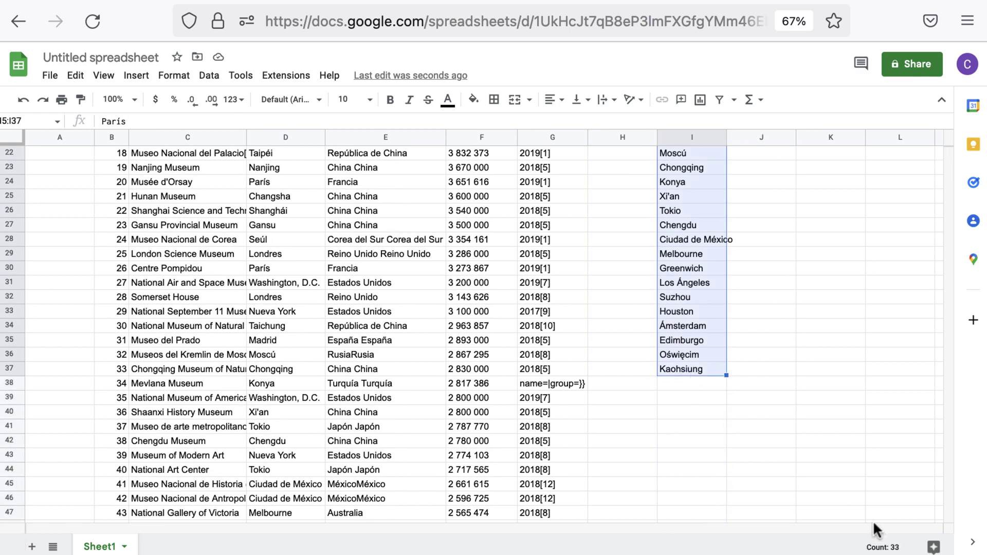
scroll(383, 415, down, 15)
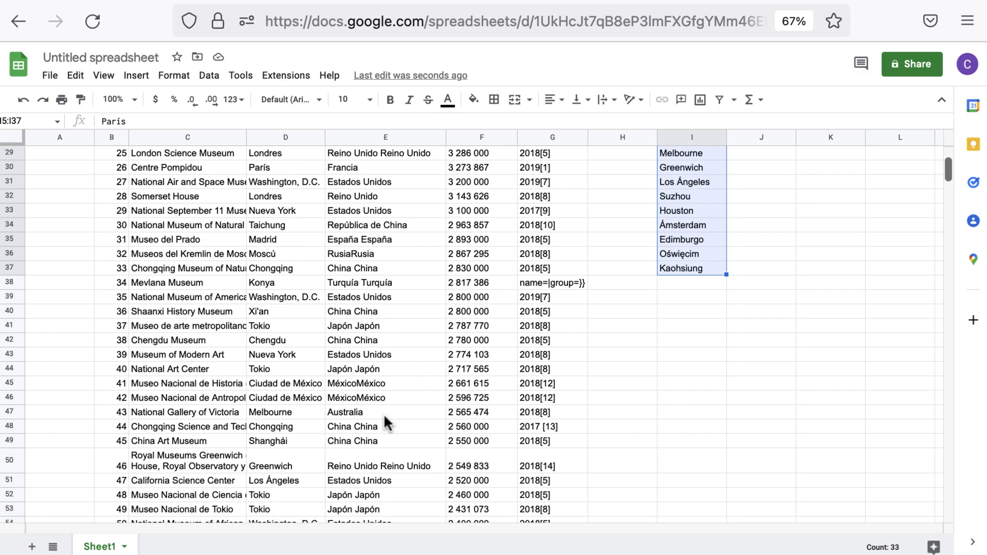
scroll(383, 416, up, 4)
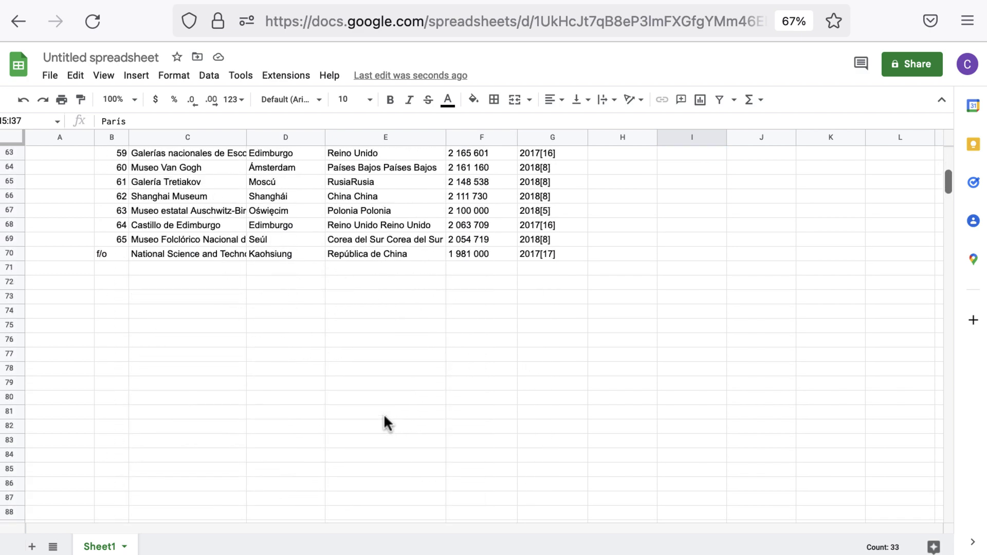
scroll(851, 324, up, 17)
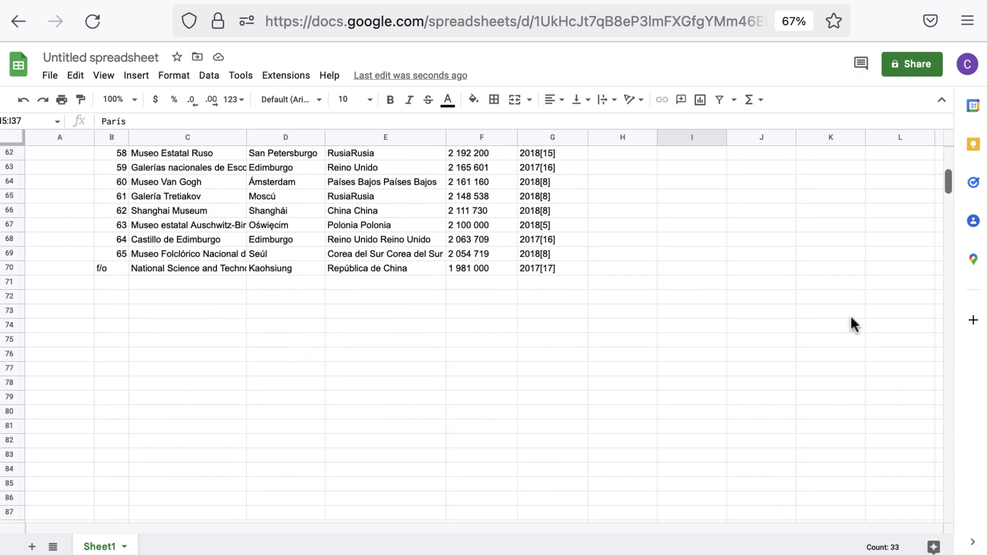
click(851, 316)
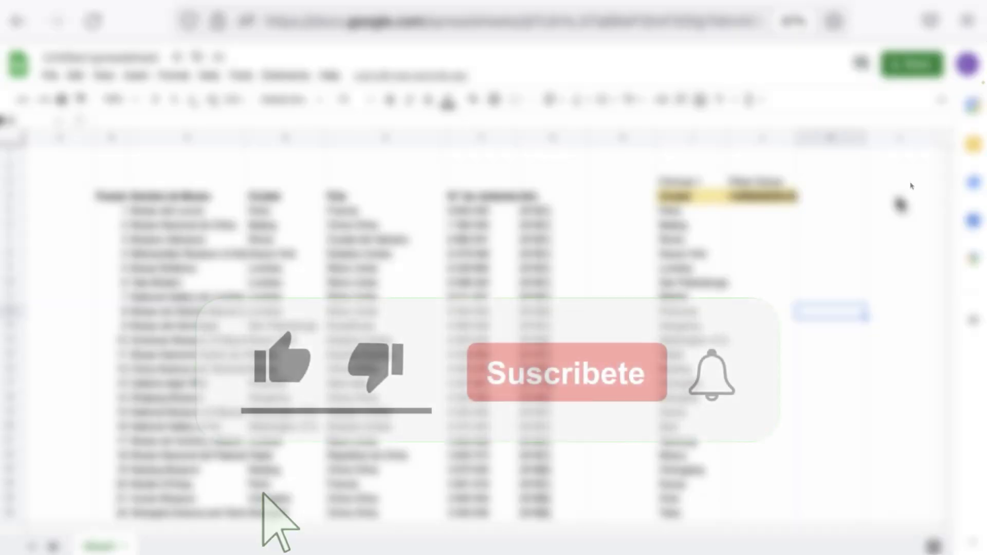
Select L4 and freeze columns A through D
click(897, 194)
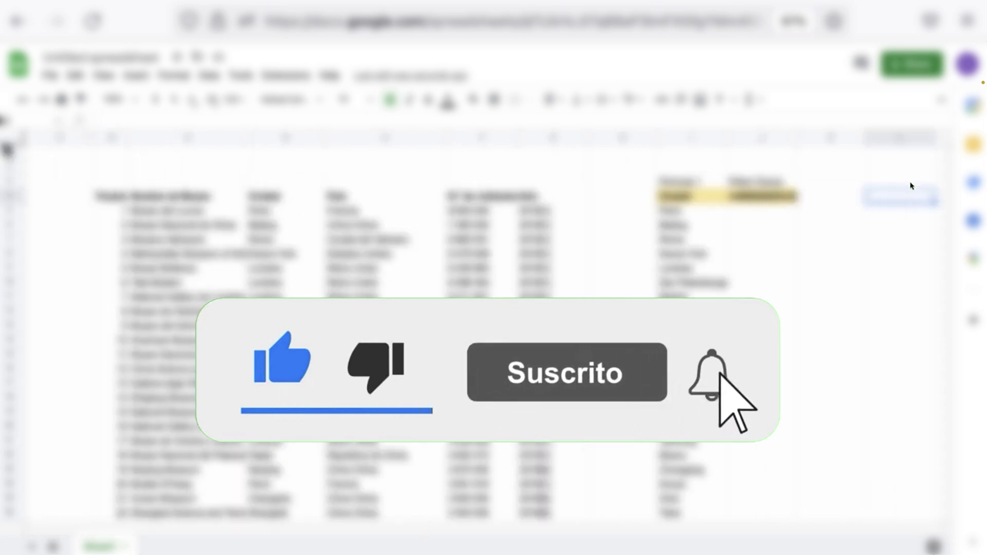
drag(23, 148, 325, 149)
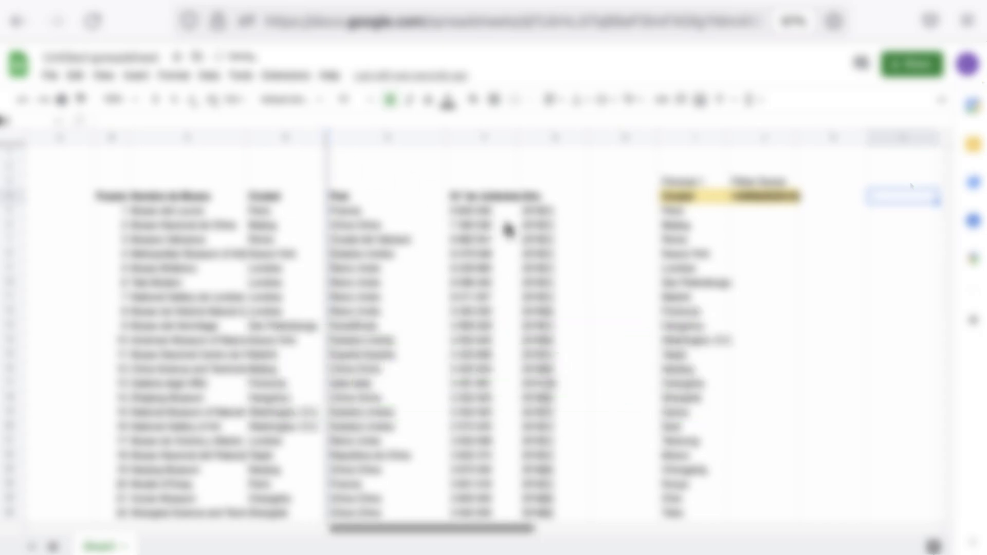
scroll(504, 221, right, 10)
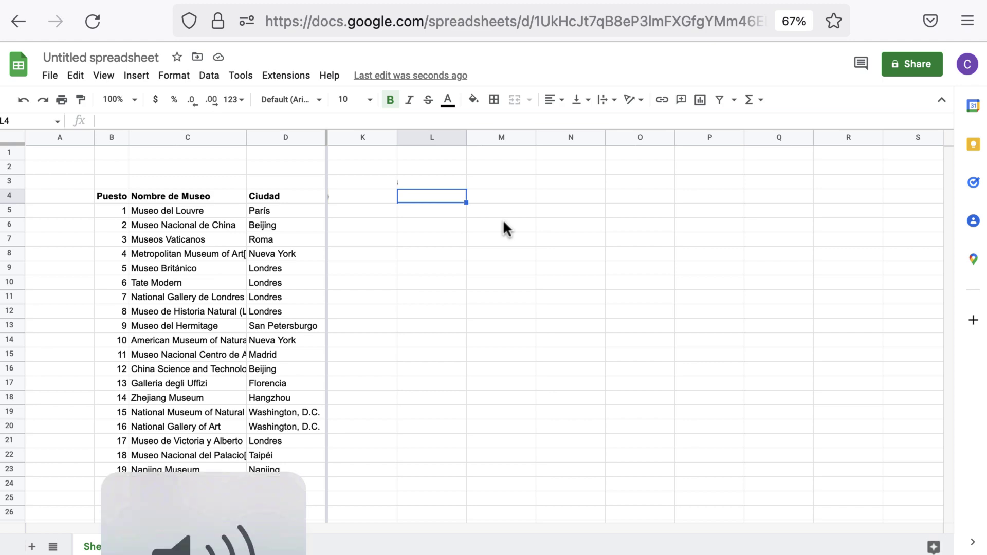
Enter the formula =FILTER(B4:G4,D4:D = "Londres") in L4
text(=fil)
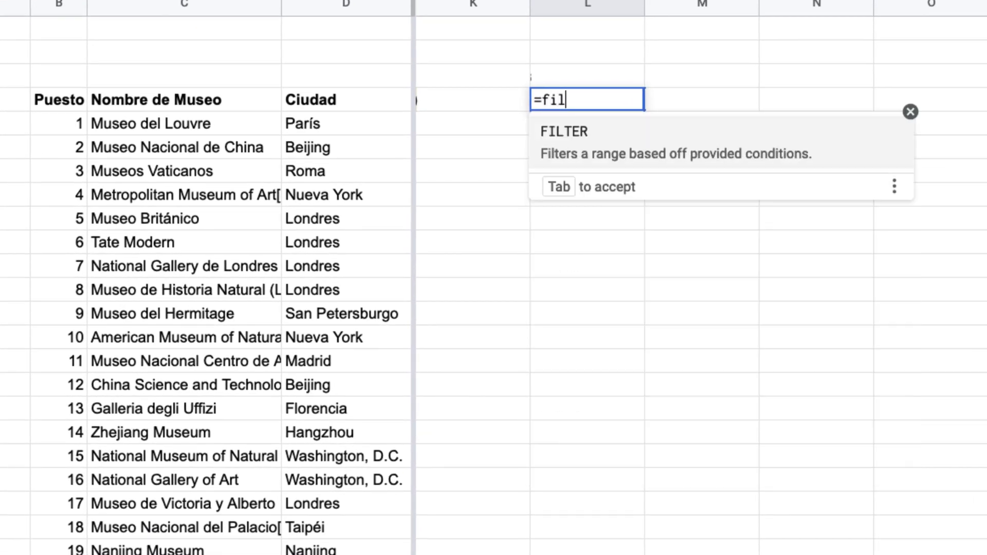
key(Tab)
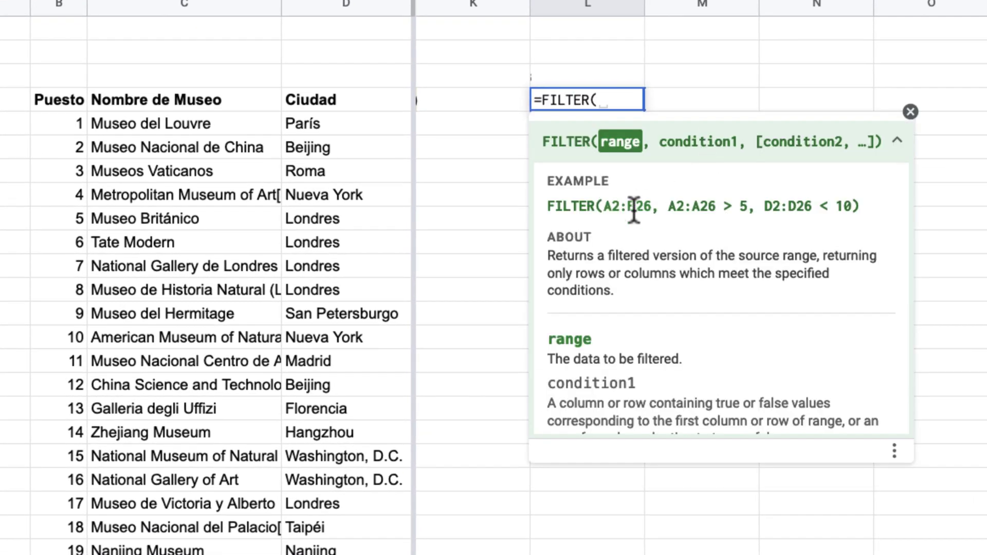
click(61, 106)
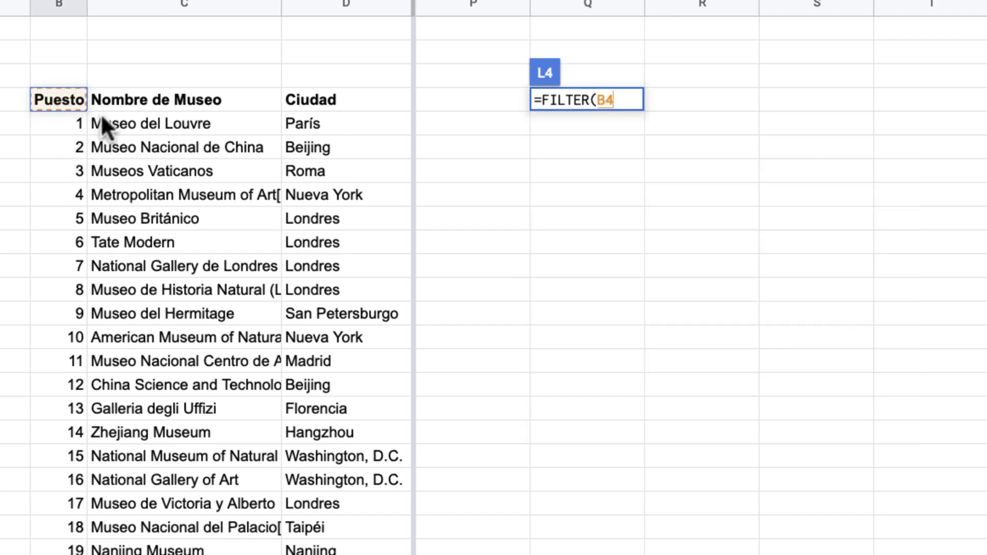
scroll(110, 126, left, 10)
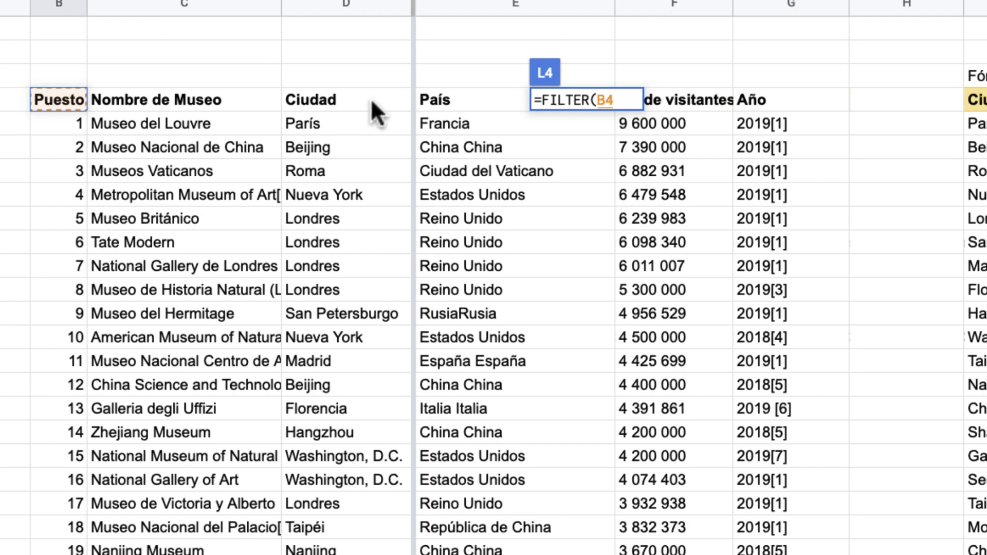
shift+click(769, 101)
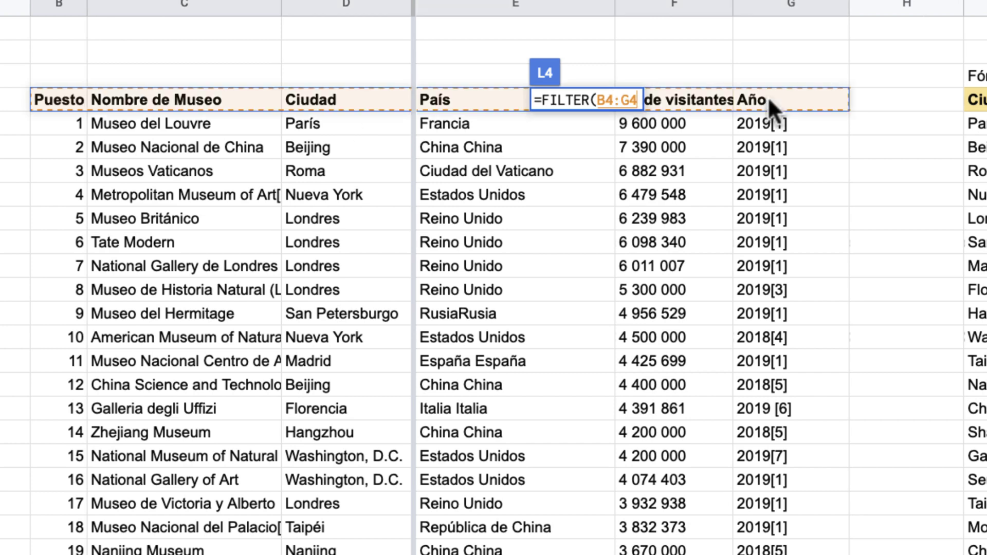
text(,)
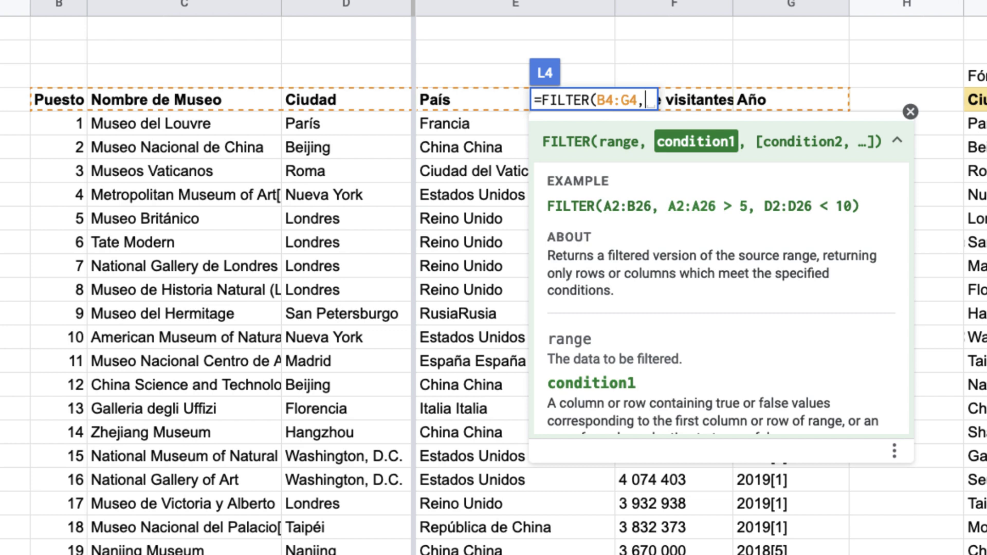
text(D4:D)
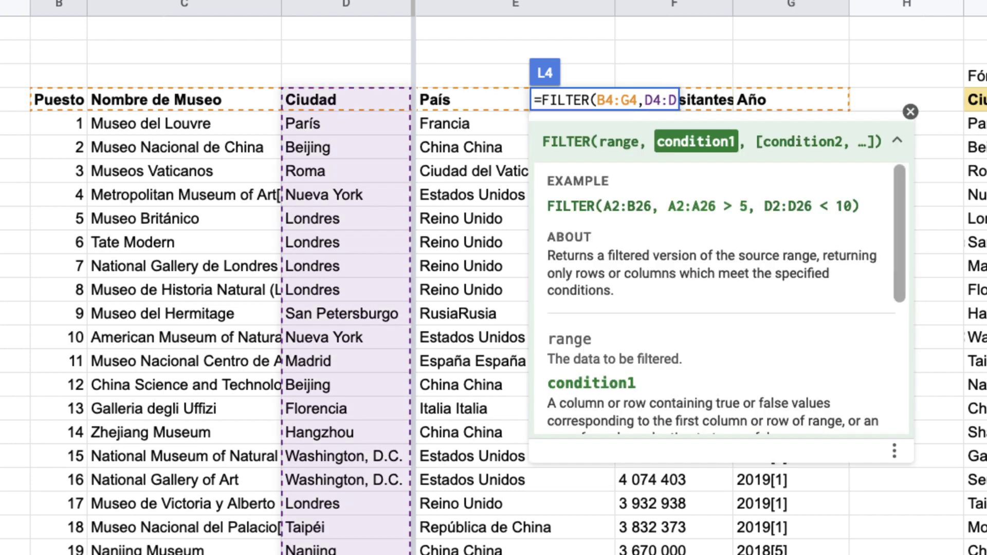
text( =)
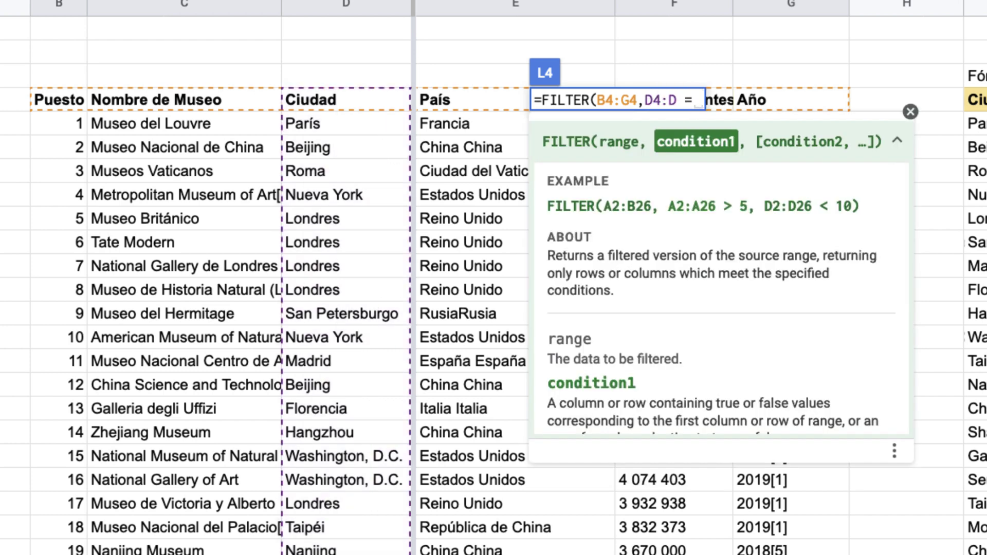
text( "Londres")
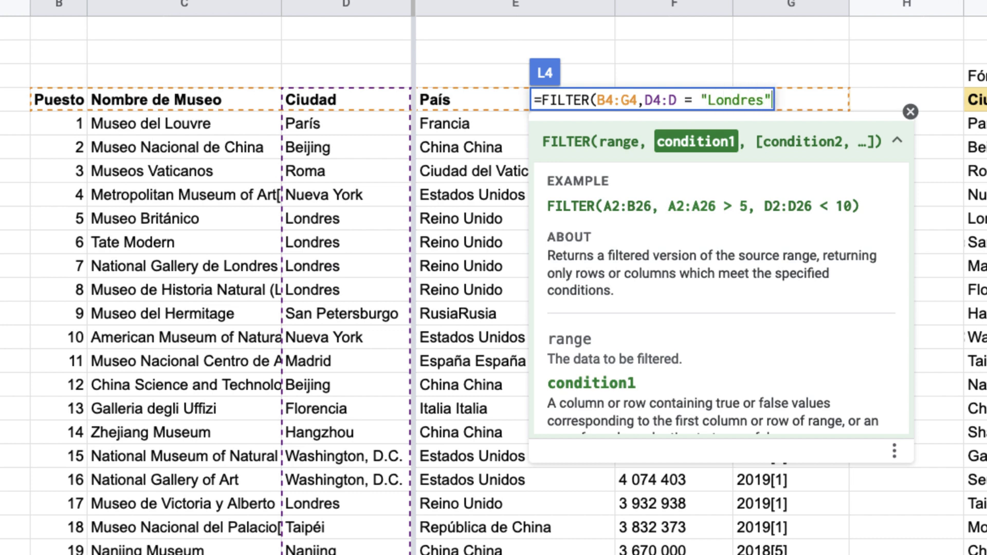
text())
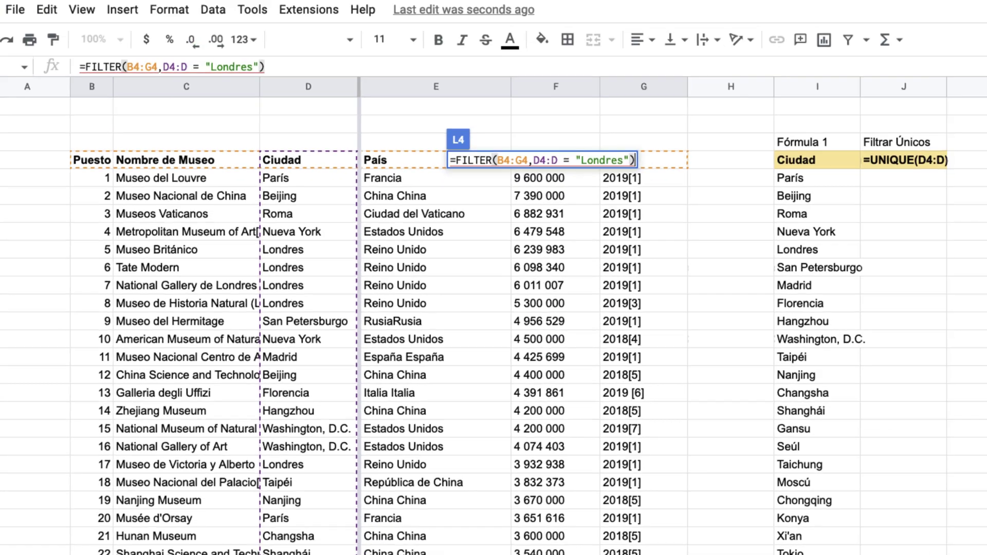
key(Return)
Correct the FILTER formula's source range in L4 to the open-ended range B4:G
scroll(710, 215, right, 2)
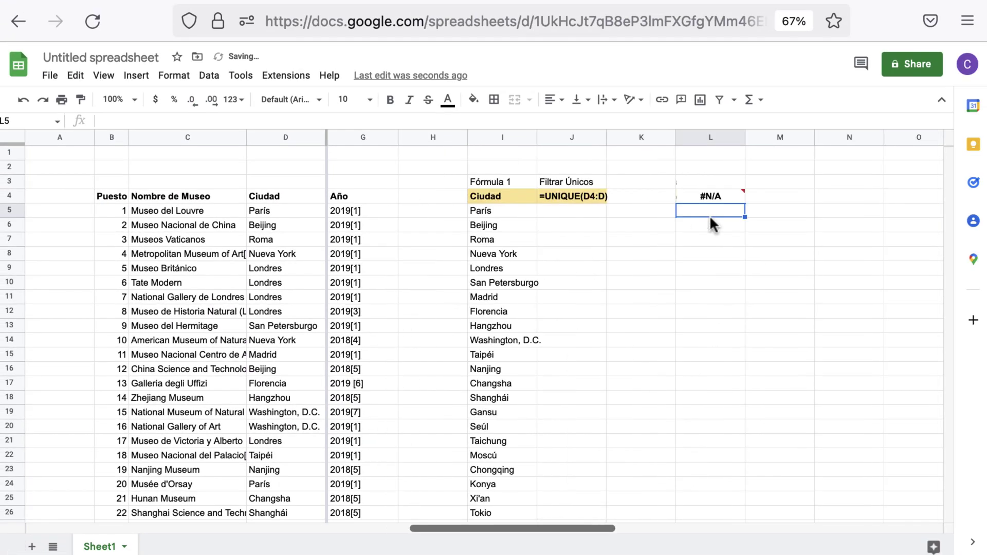
click(715, 198)
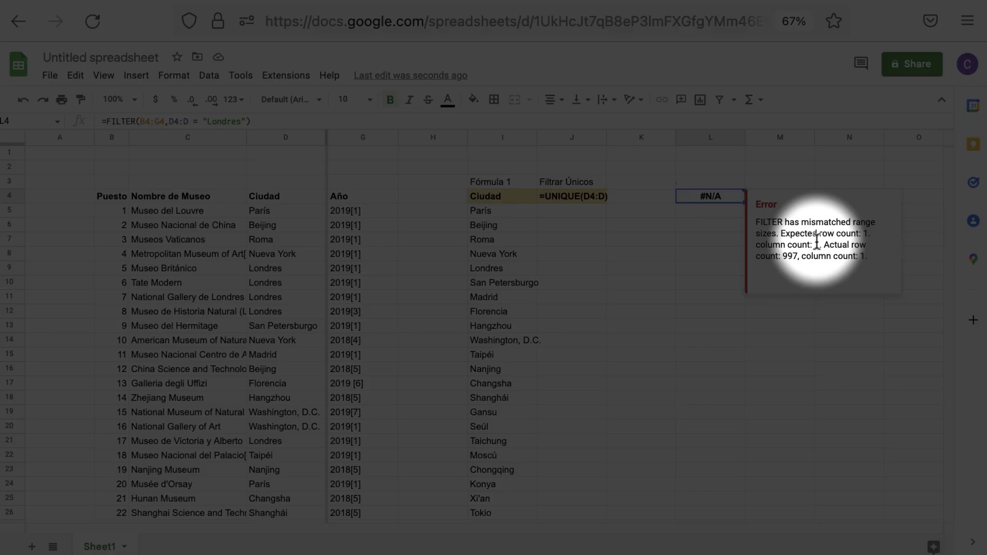
click(170, 122)
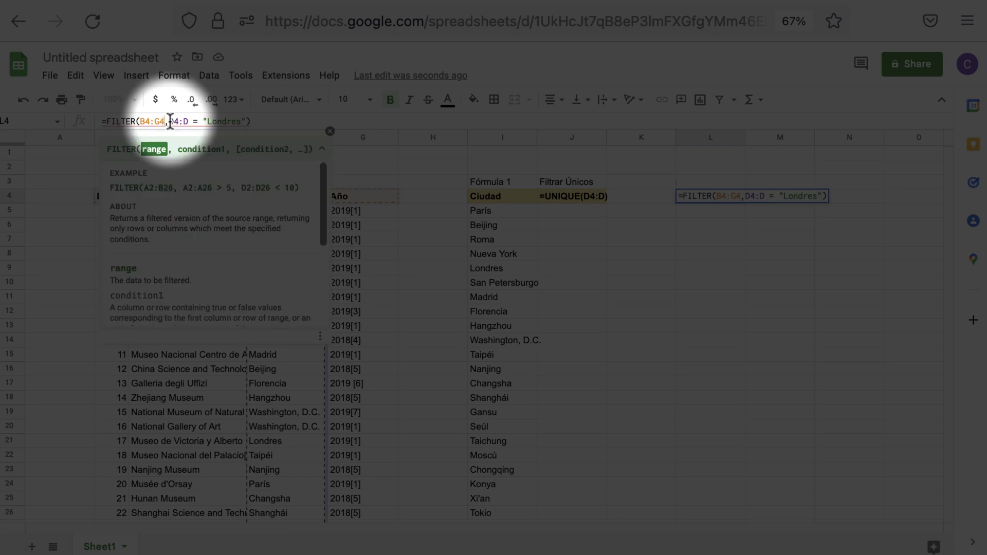
key(BackSpace)
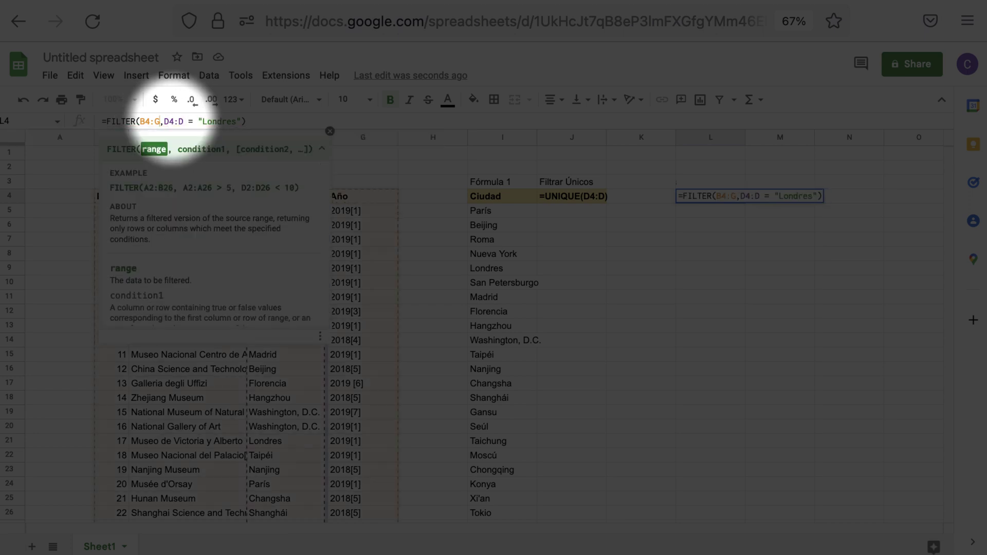
key(Return)
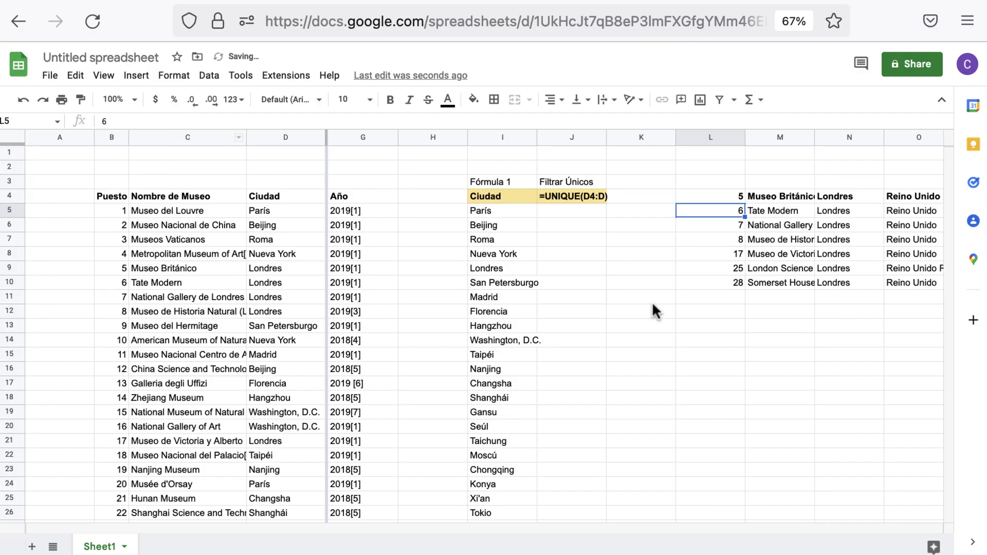
Fit the width of column M to the filtered museum names
scroll(652, 309, right, 3)
scroll(652, 304, right, 2)
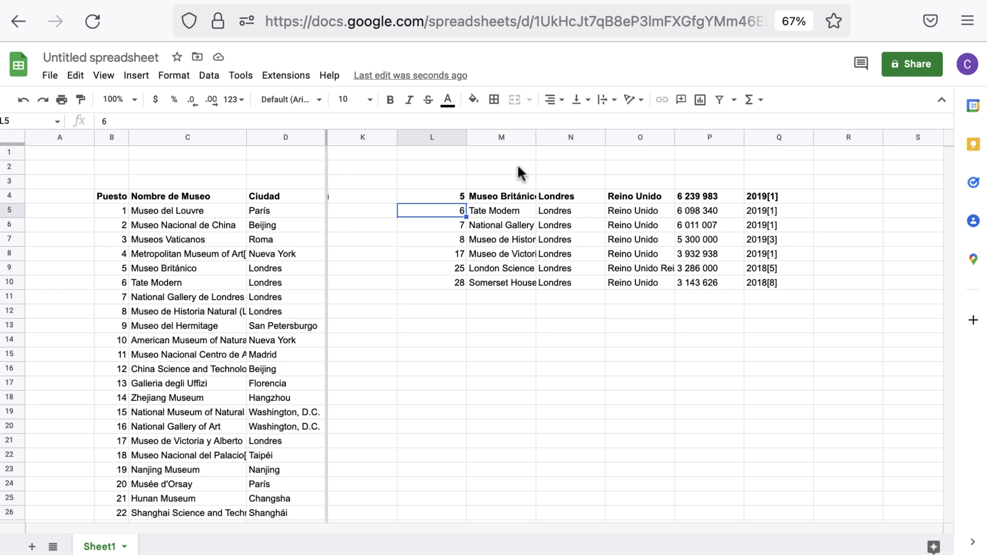
double_click(535, 137)
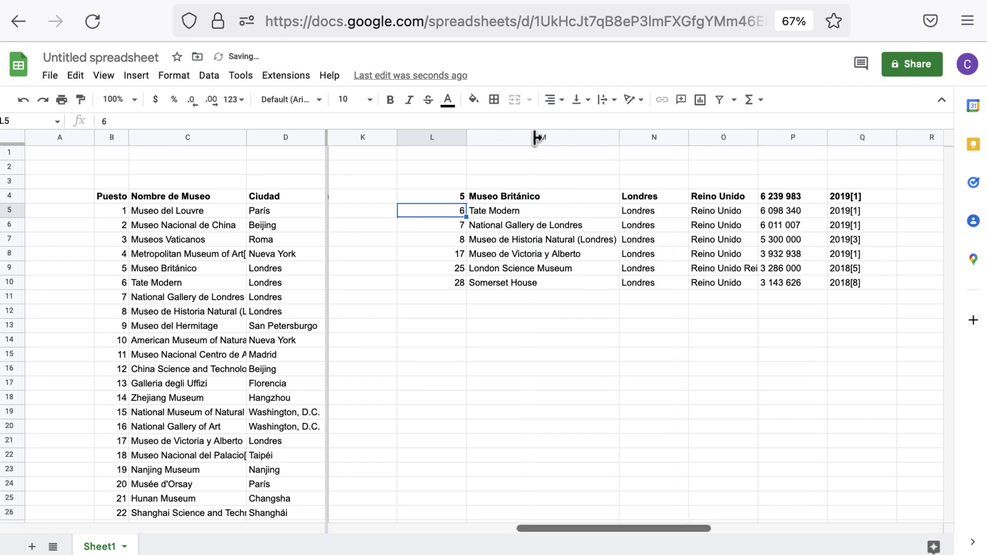
click(548, 197)
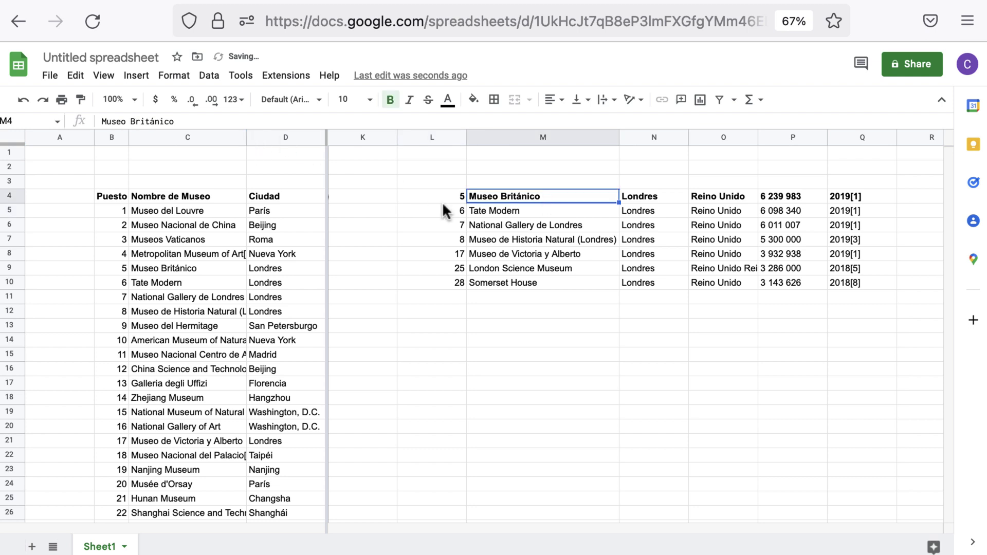
click(497, 180)
click(455, 179)
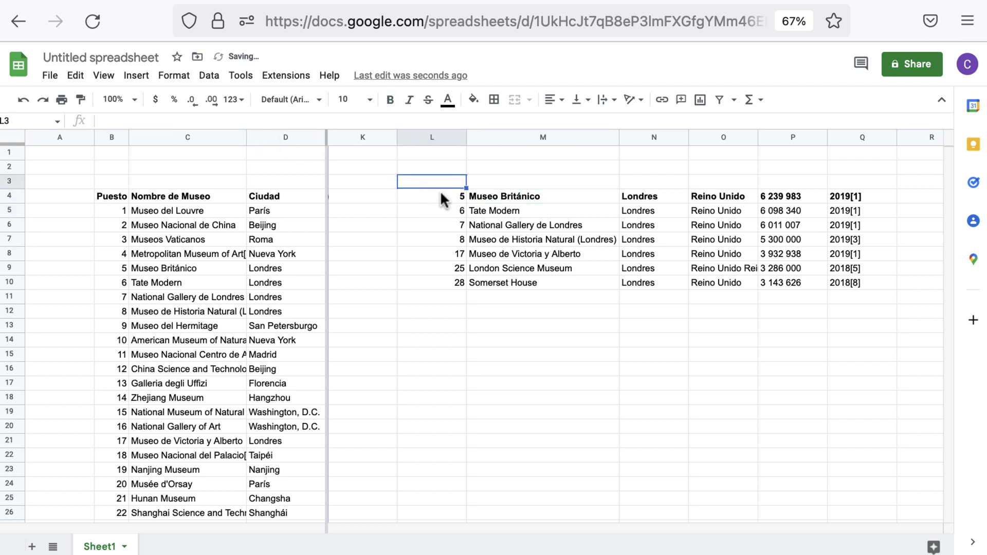
click(446, 197)
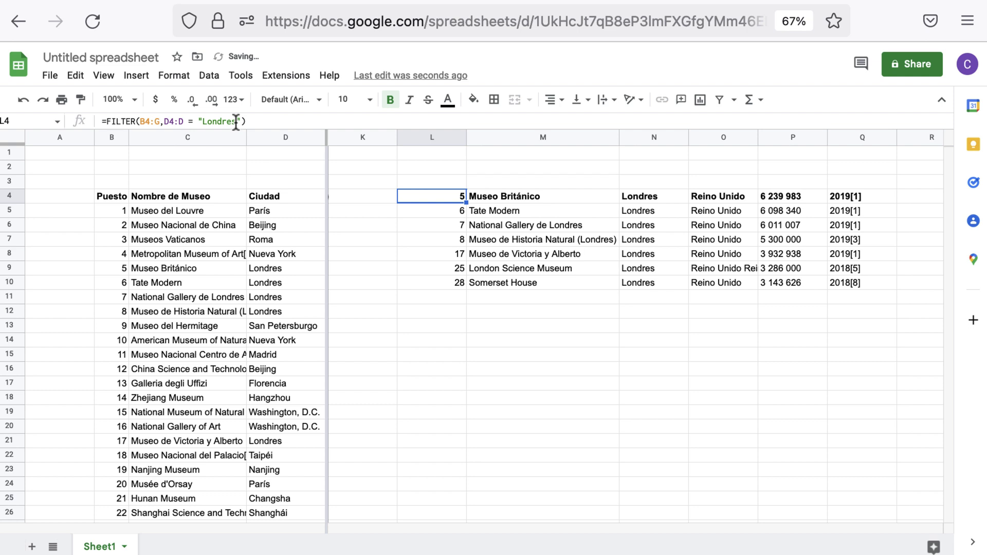
drag(200, 122, 240, 125)
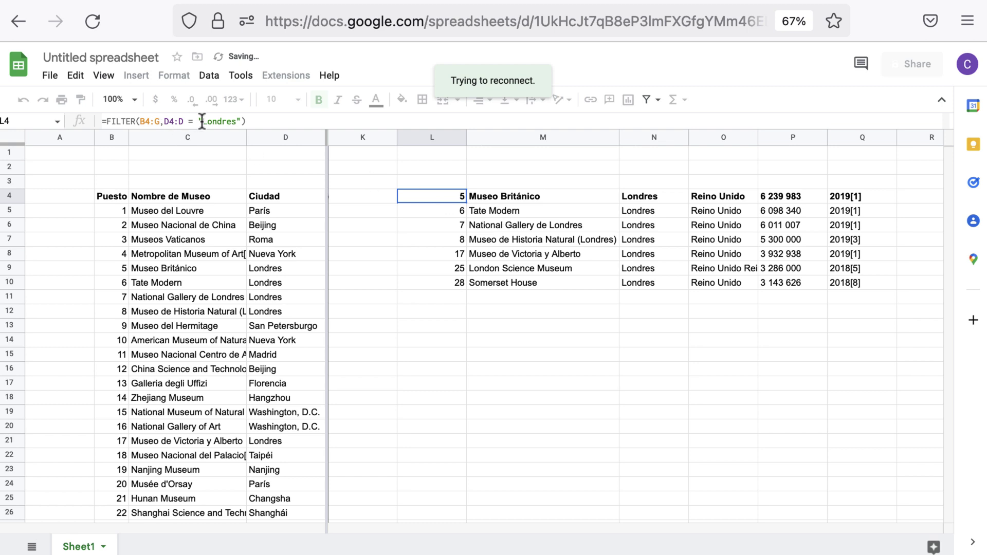
drag(200, 121, 235, 122)
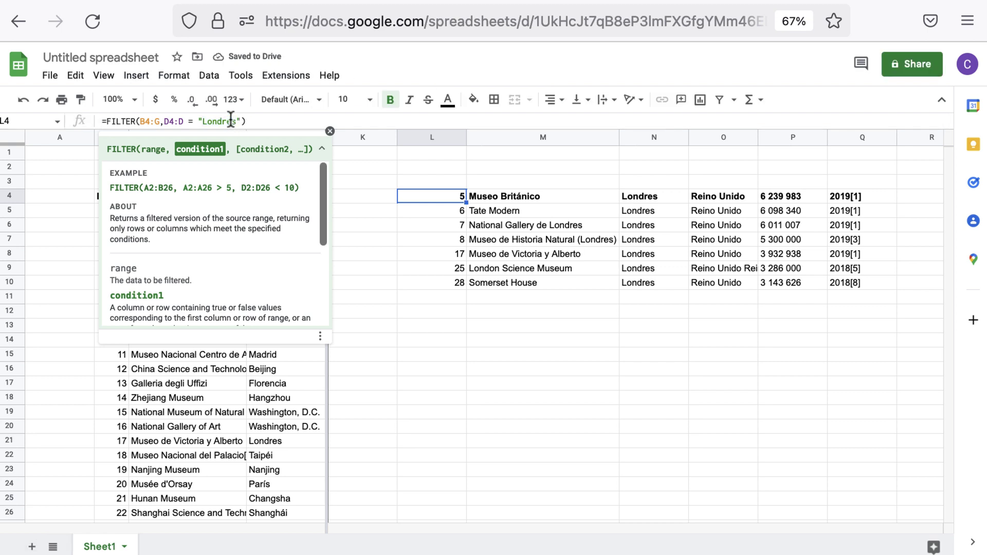
click(200, 121)
drag(201, 121, 237, 122)
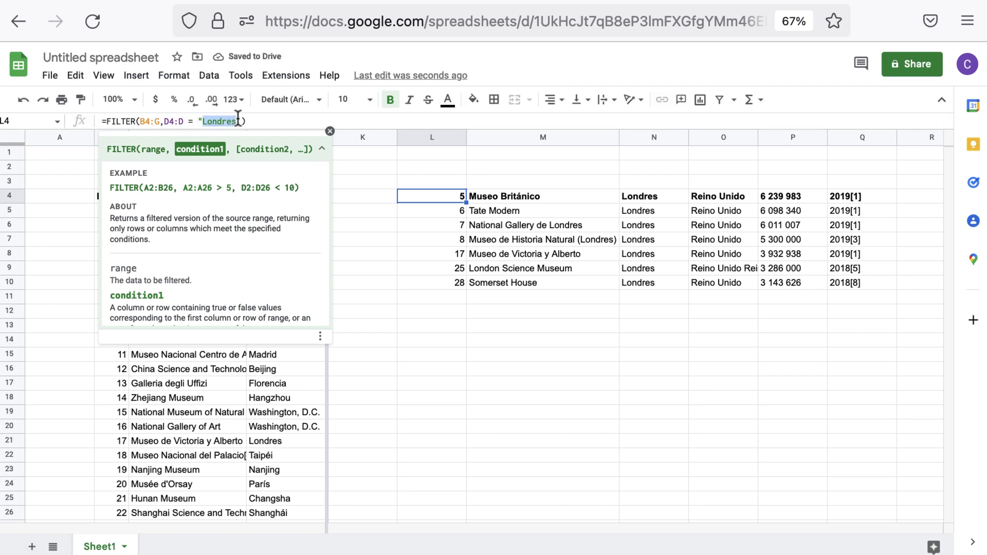
text(Beijin)
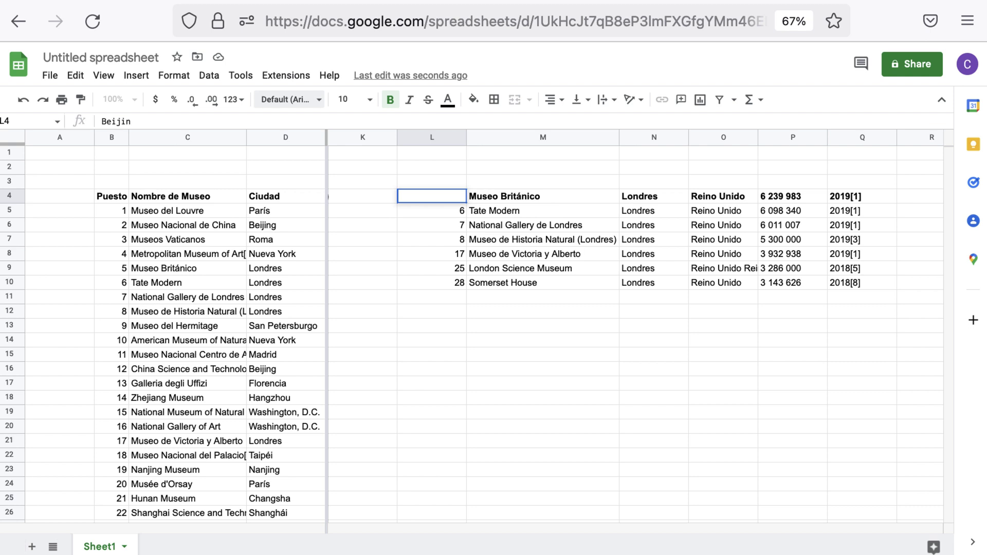
key(Escape)
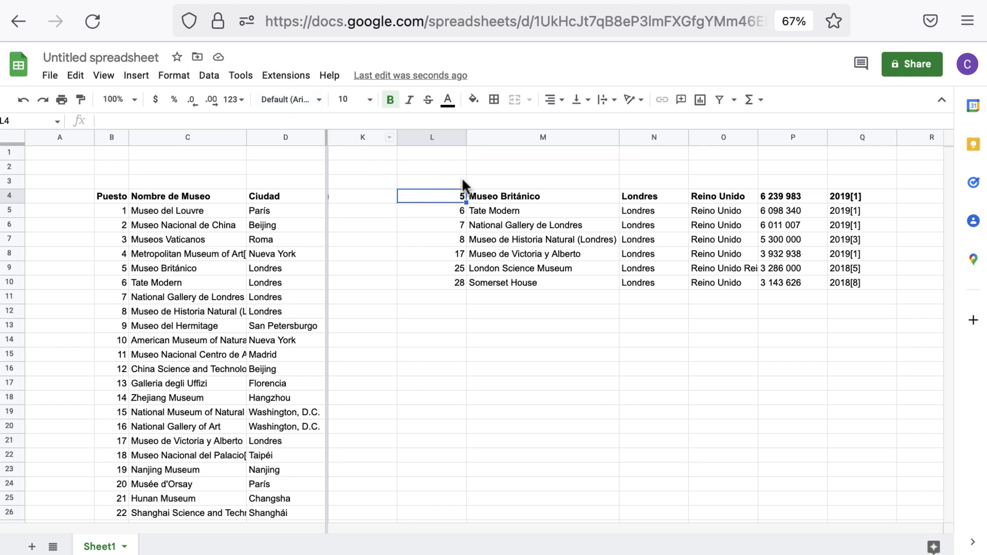
Replace the city criterion in L4's FILTER formula with "Beijing", keeping the quotation marks
key(Up)
key(Up)
key(Down)
key(Down)
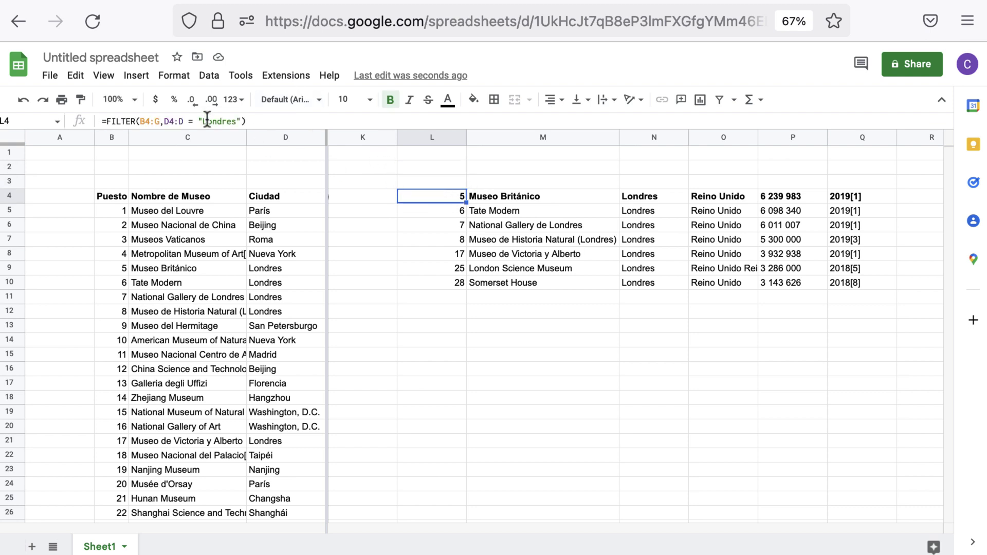
drag(203, 121, 237, 122)
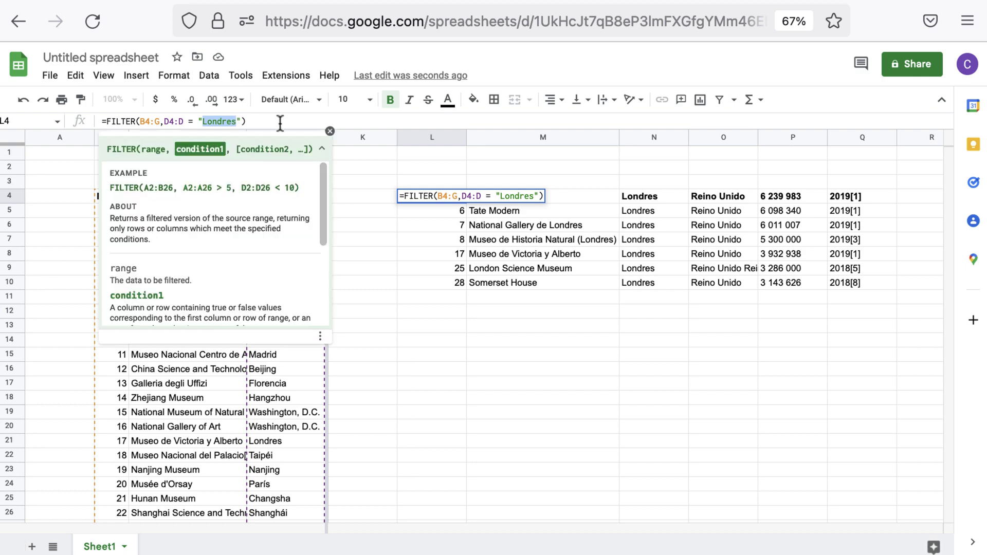
text(Beijing)
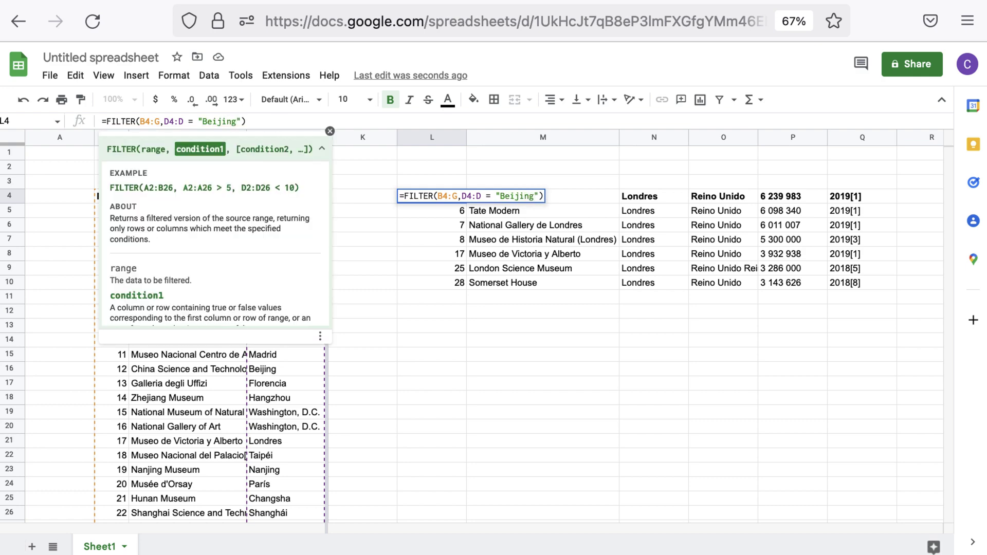
key(Return)
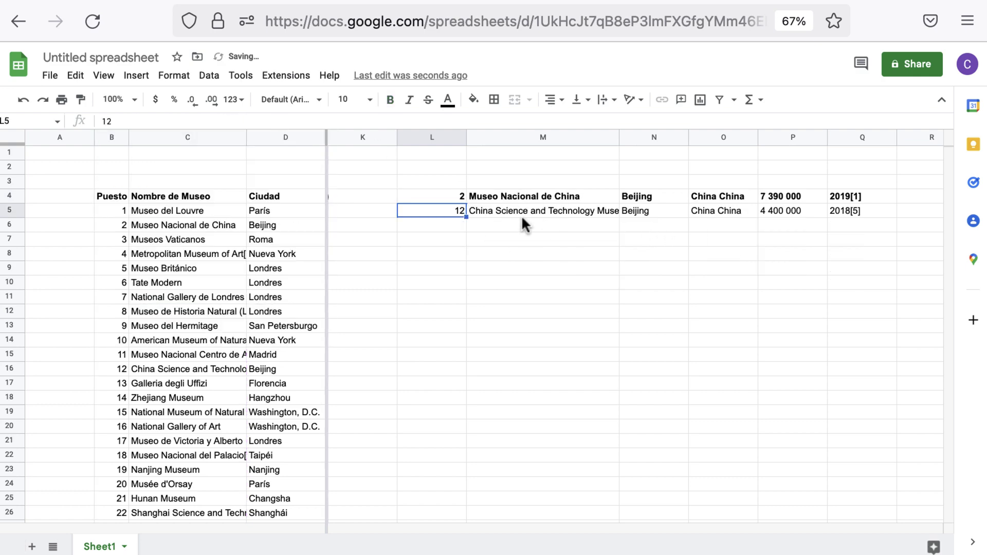
Start a data validation rule for cell L1 with the criteria List from a range
click(438, 196)
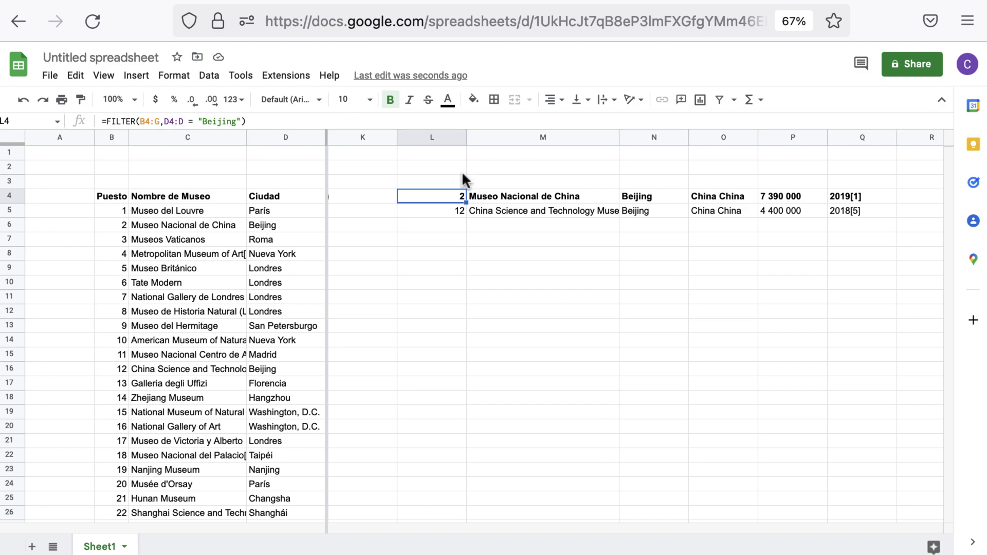
scroll(448, 166, left, 5)
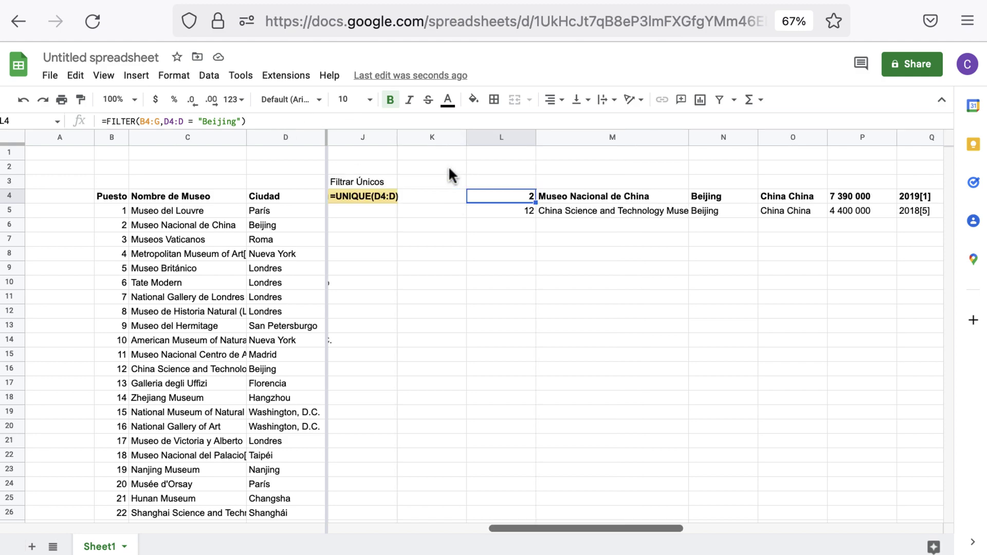
scroll(451, 167, right, 3)
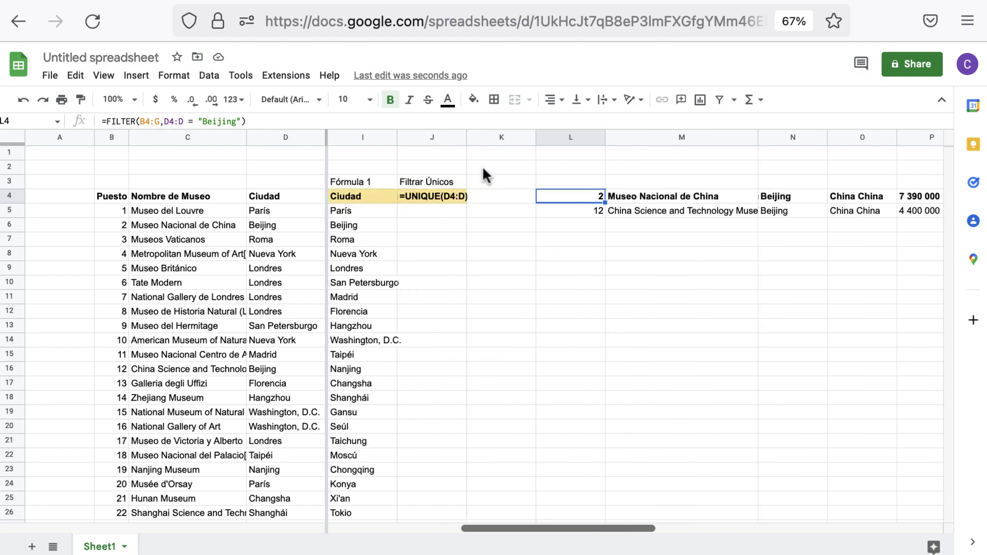
click(571, 155)
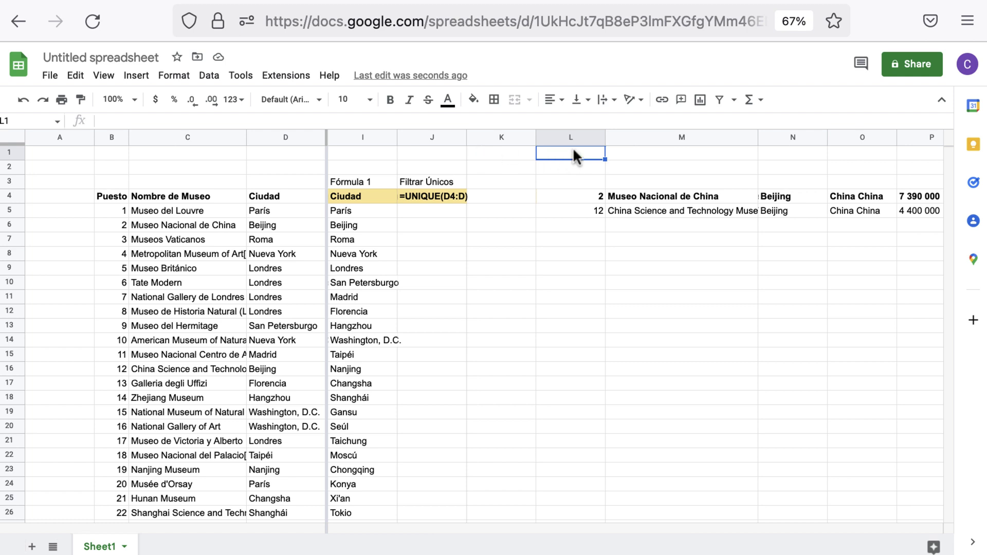
click(209, 76)
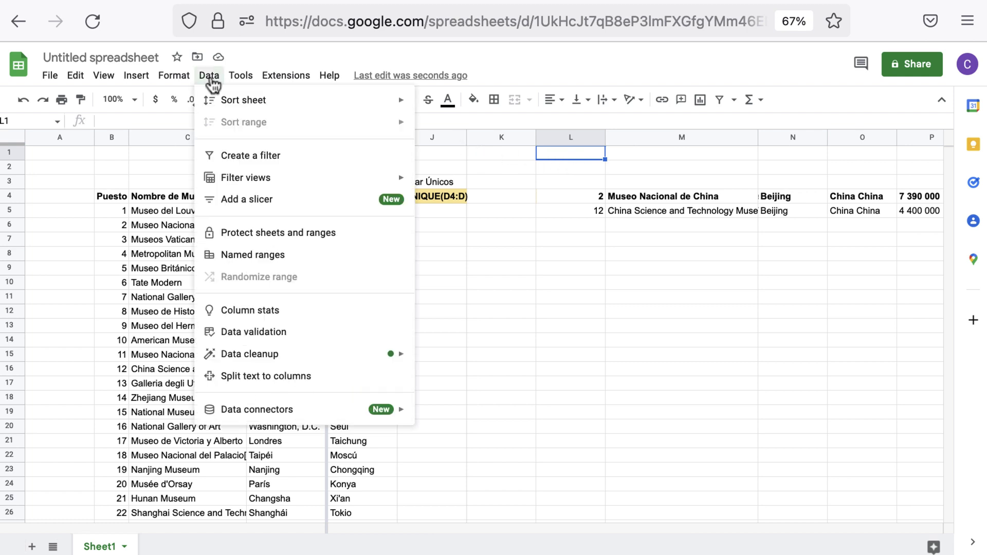
click(340, 335)
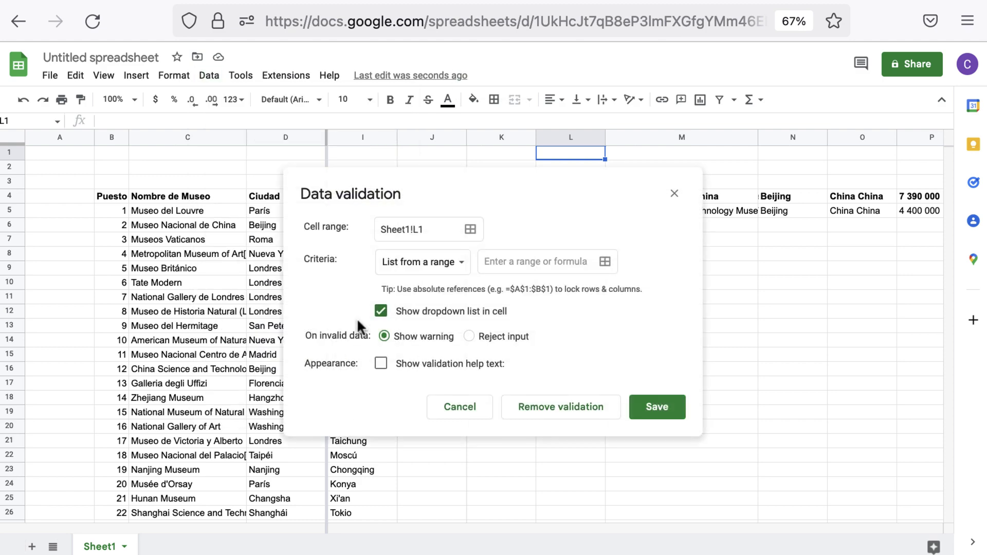
click(408, 267)
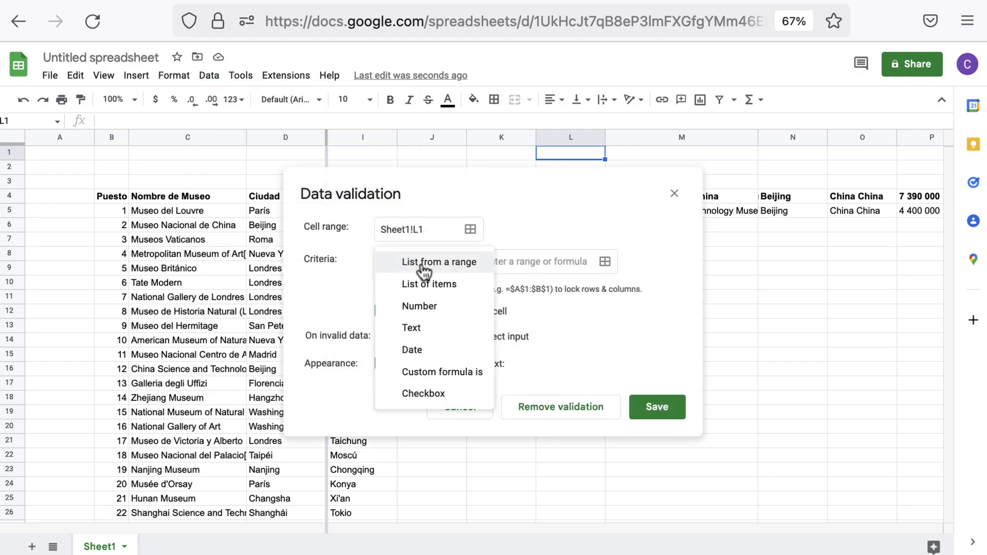
click(423, 265)
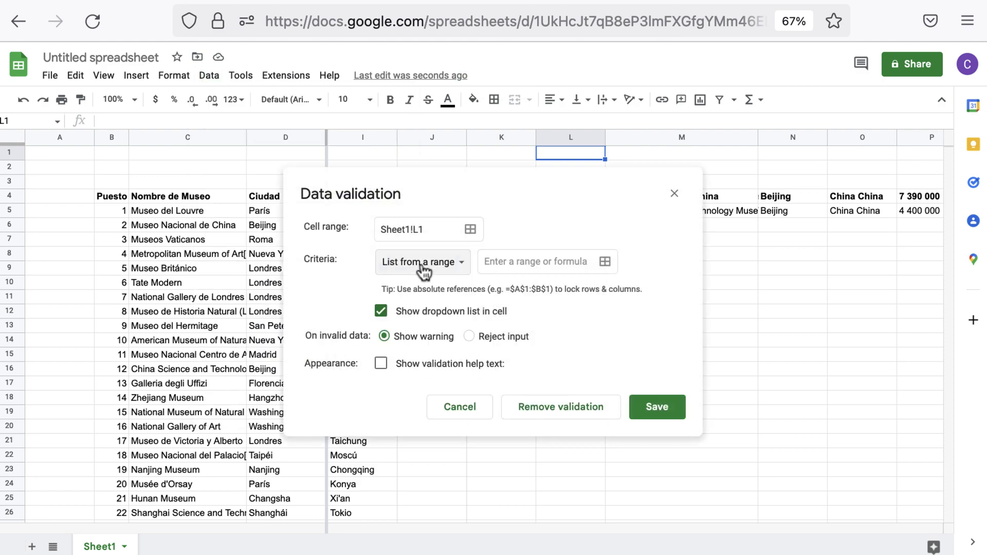
Use the unique cities in I5:I37 as the source range for L1's dropdown list and save the validation
click(605, 262)
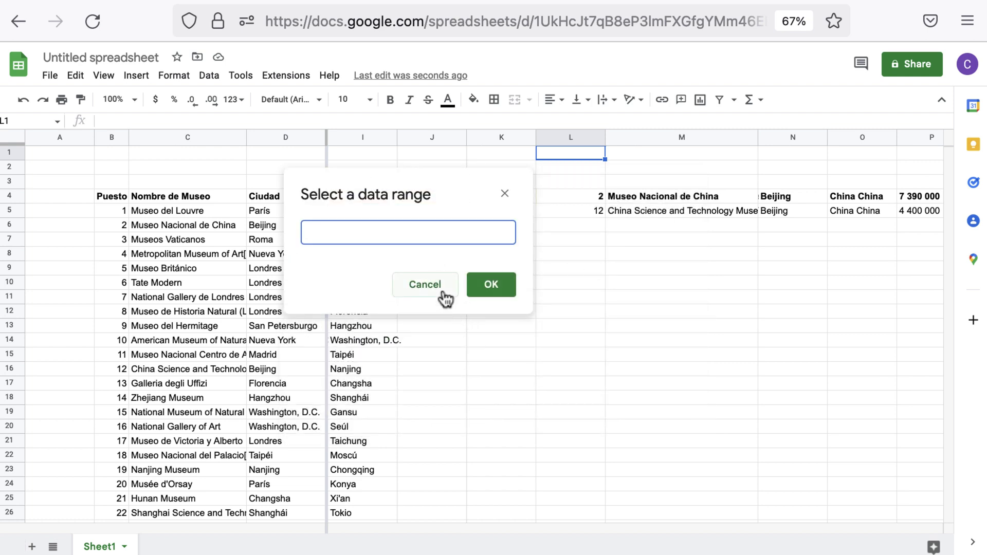
click(347, 414)
key(Up)
key(Up)
key(Up)
key(Up)
key(Up)
key(Up)
key(Up)
key(Up)
key(Up)
key(Up)
key(Up)
key(Up)
key(Up)
key(Up)
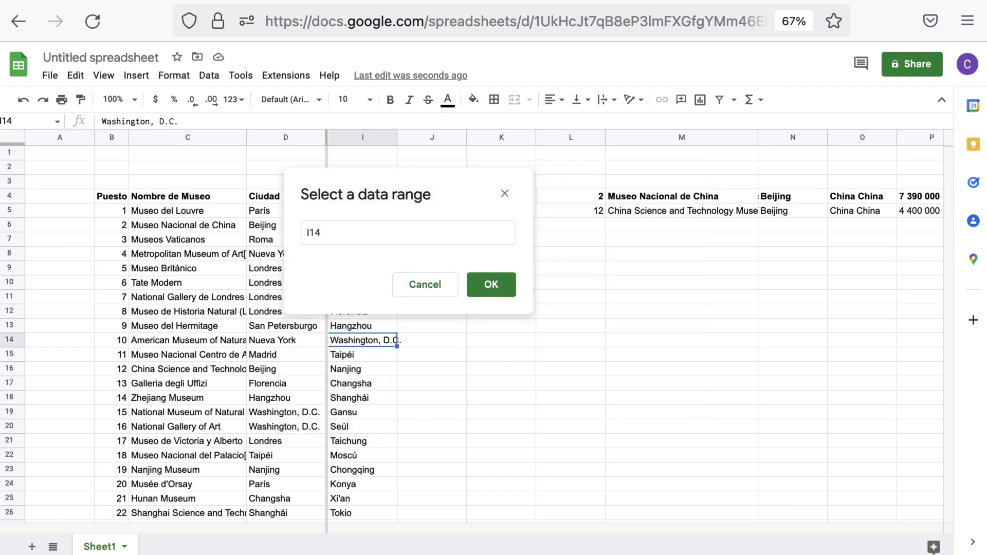
key(ctrl+shift+Down)
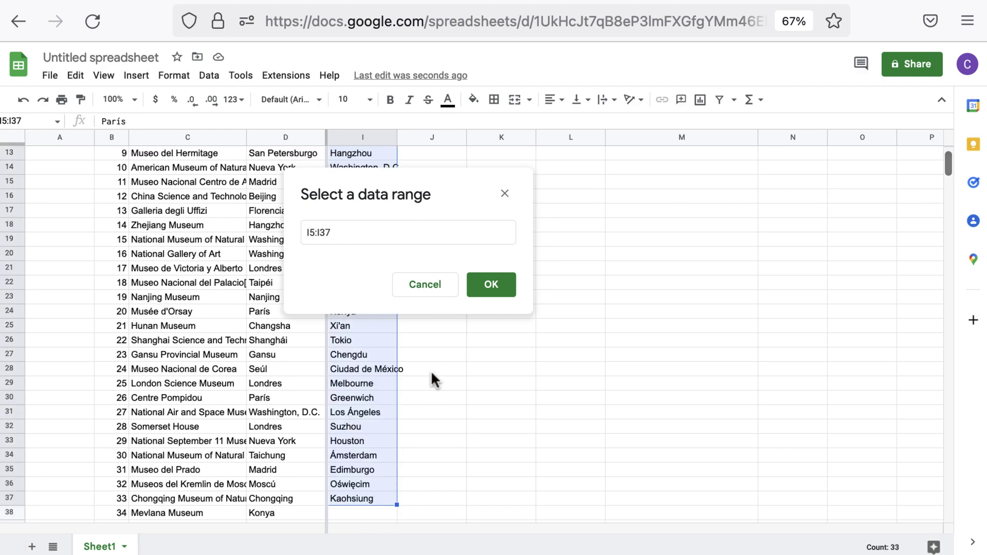
click(486, 289)
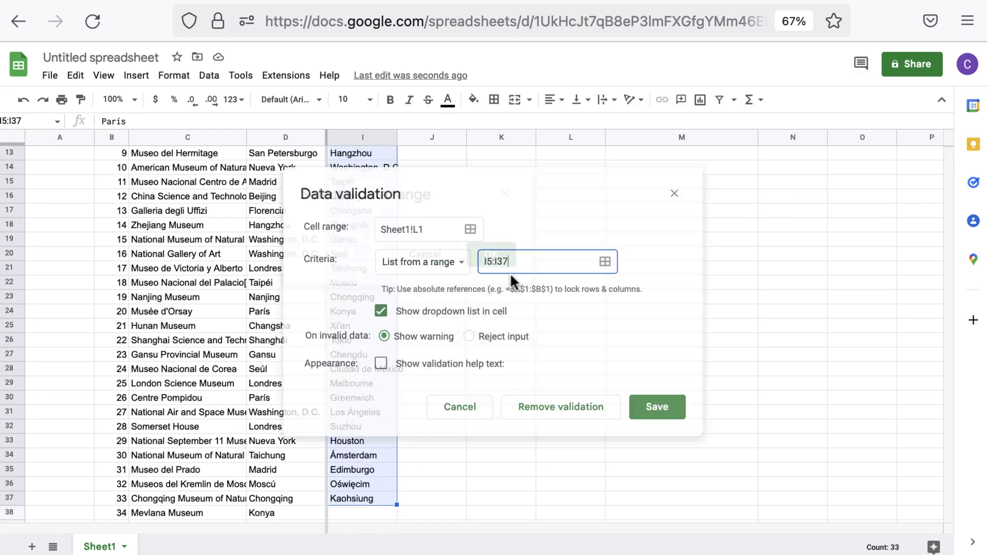
click(665, 415)
scroll(677, 440, up, 4)
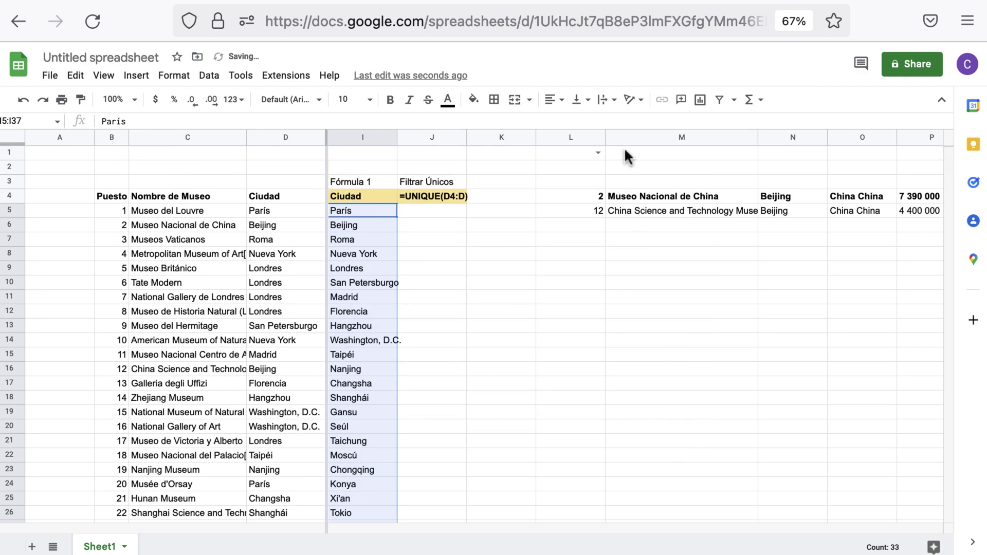
Replace the "Beijing" criterion in L4's FILTER formula with a reference to cell L1
click(601, 195)
click(589, 182)
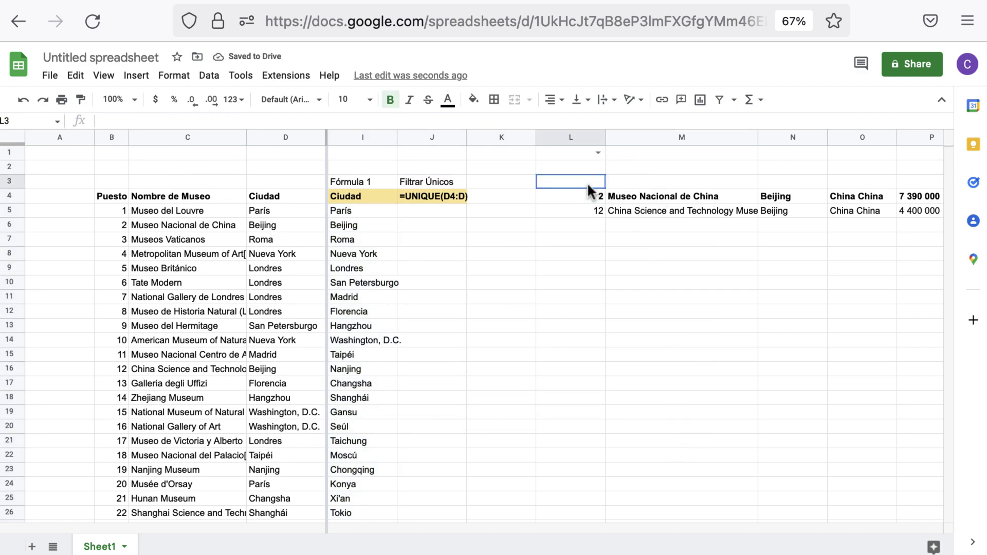
click(589, 198)
drag(198, 121, 241, 122)
key(BackSpace)
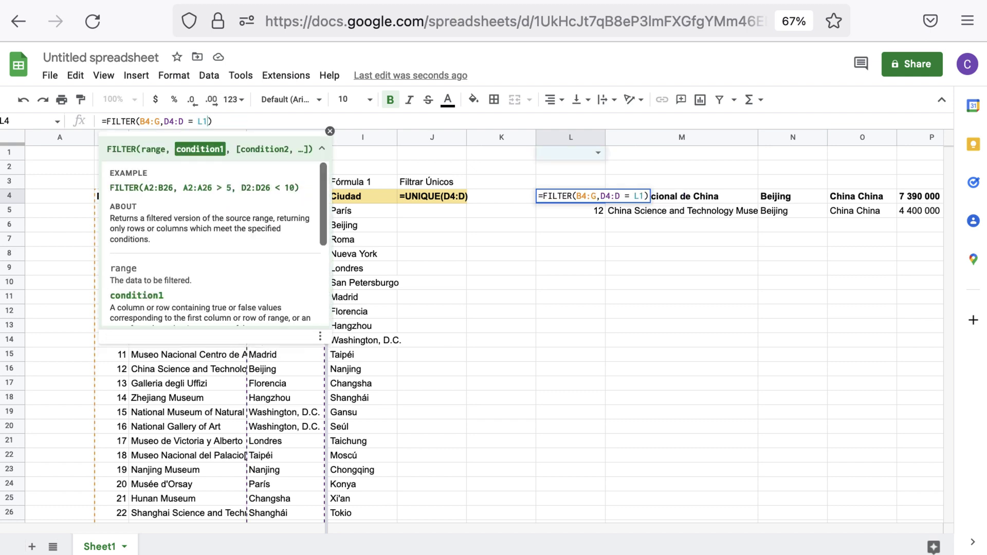
key(Return)
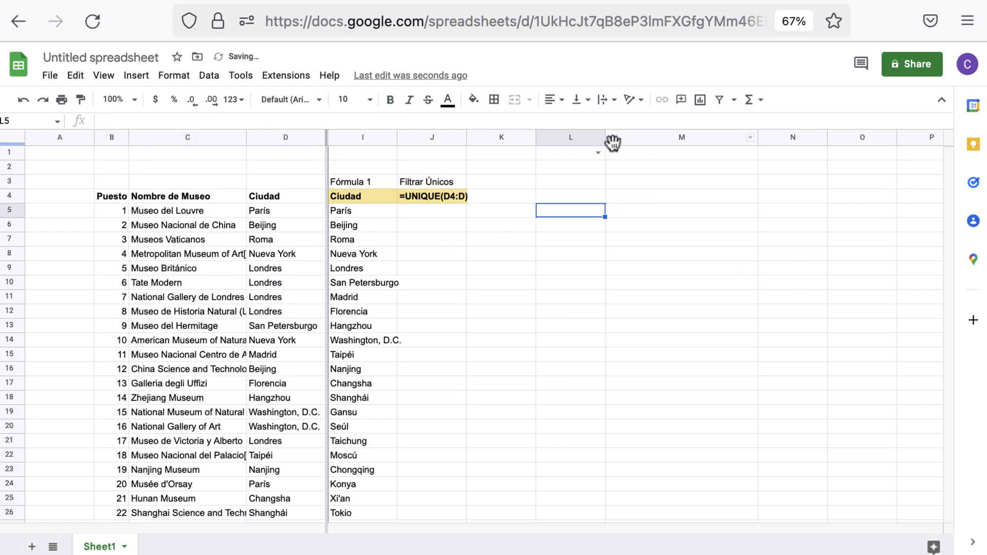
Choose París in L1's dropdown list and check the filtered museums across all columns
click(598, 154)
click(582, 169)
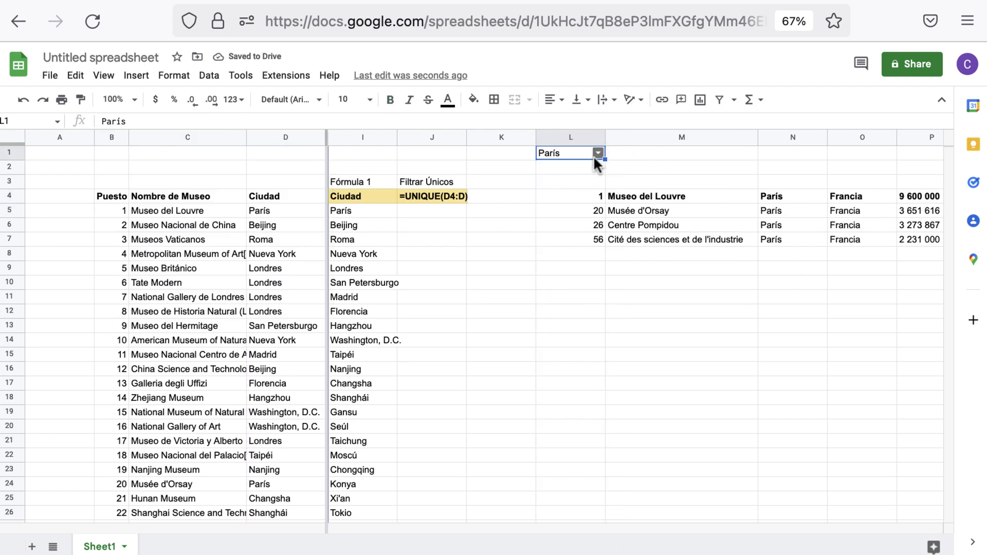
scroll(601, 241, right, 4)
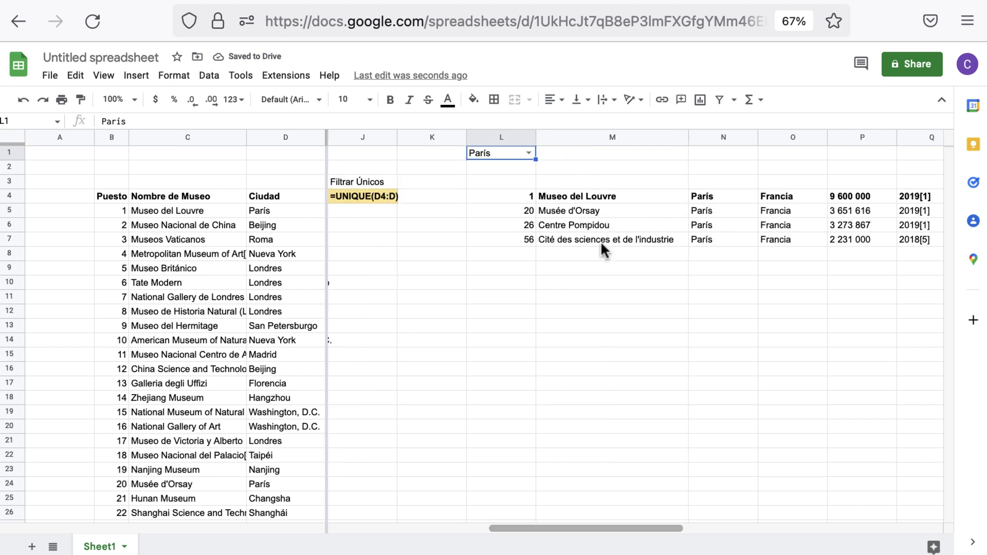
Test the filter by choosing Beijing, Roma and Madrid in turn in L1's dropdown list
double_click(430, 153)
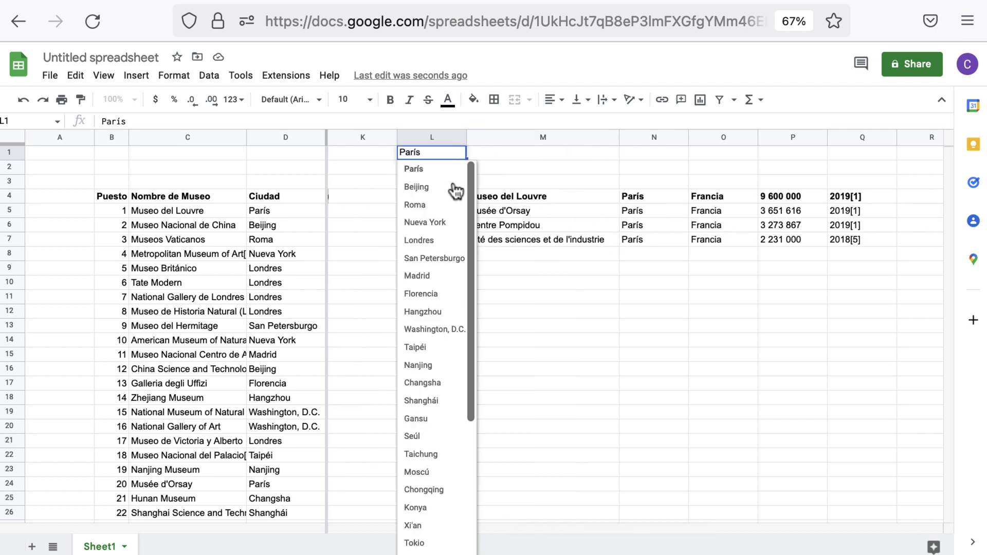
click(445, 190)
click(457, 153)
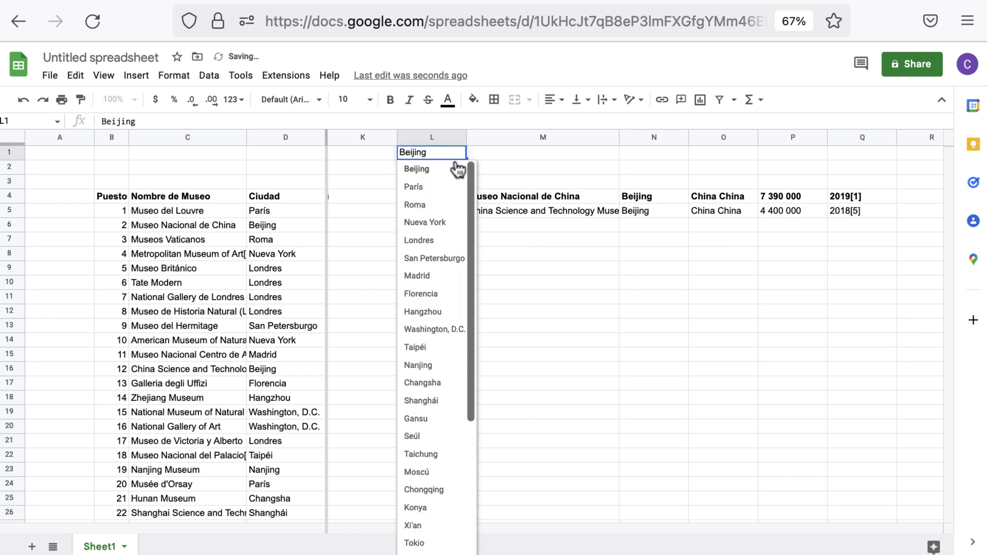
click(448, 204)
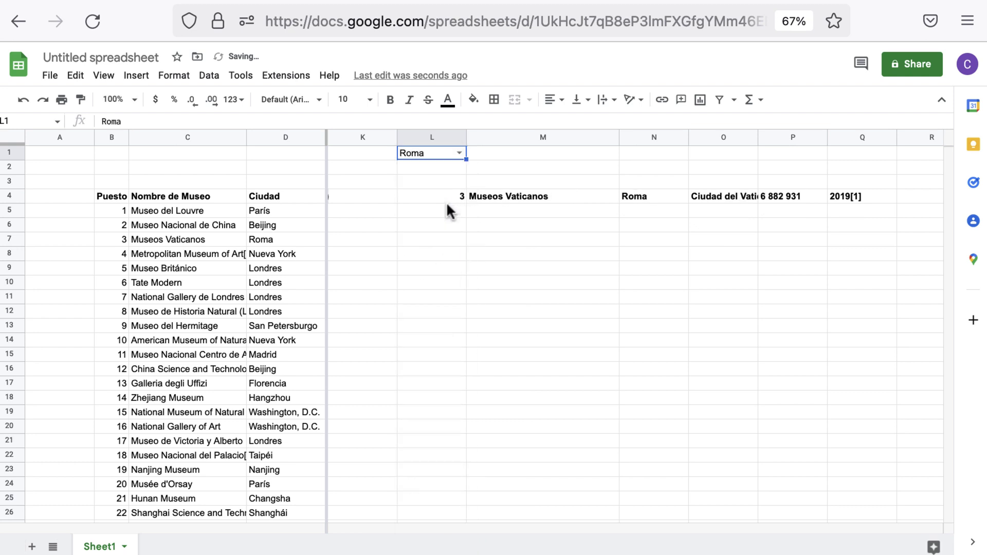
click(460, 152)
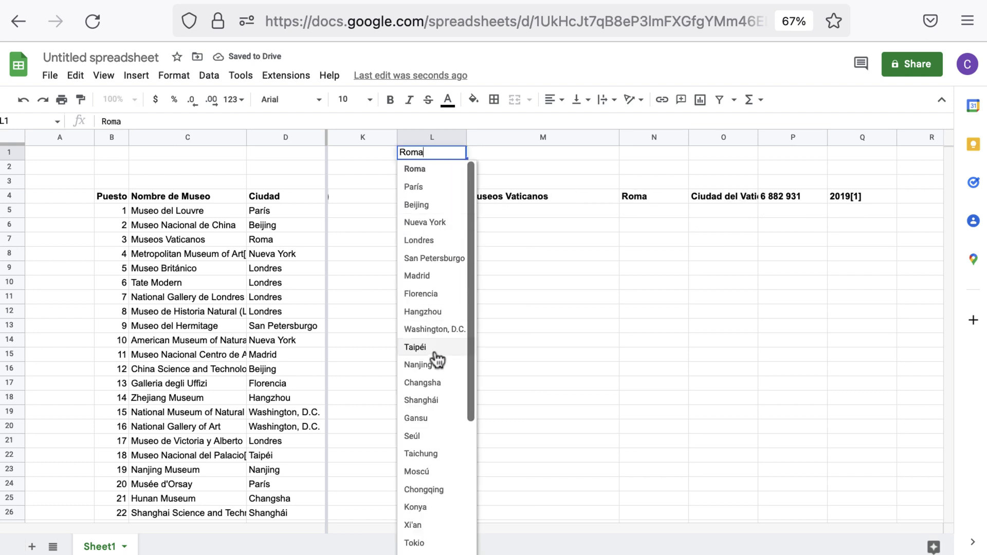
click(425, 279)
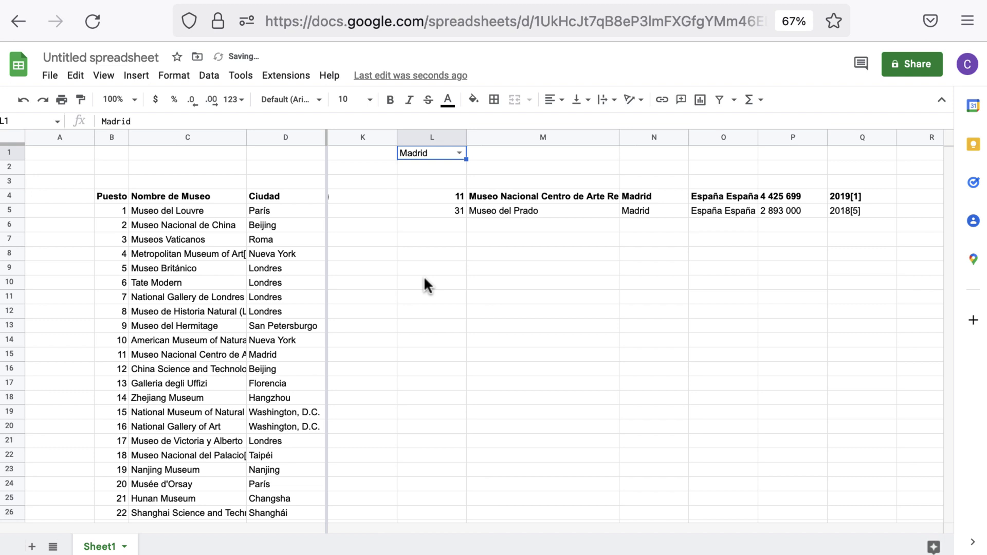
Test the filter with cities further down L1's dropdown list, choosing Moscú and then Melbourne
click(459, 152)
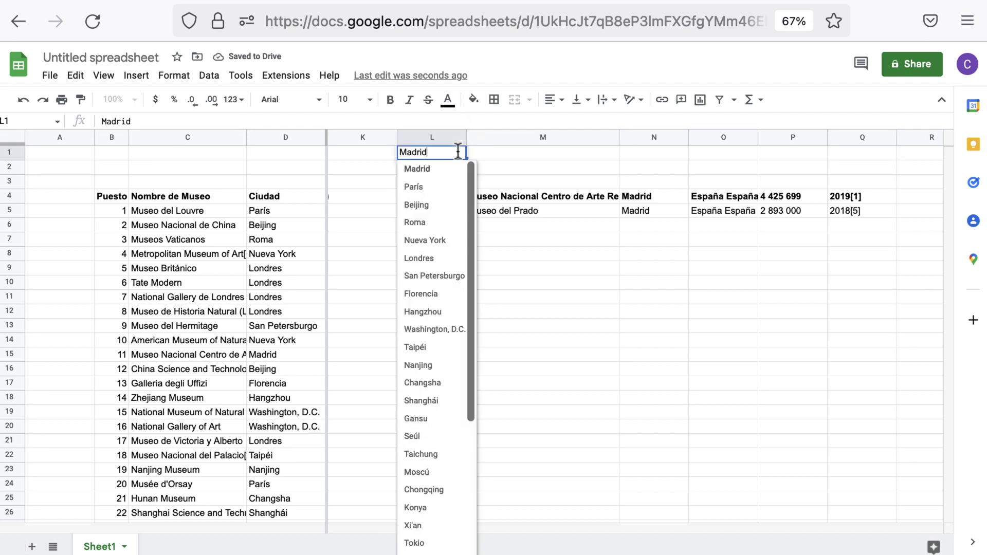
scroll(448, 282, down, 4)
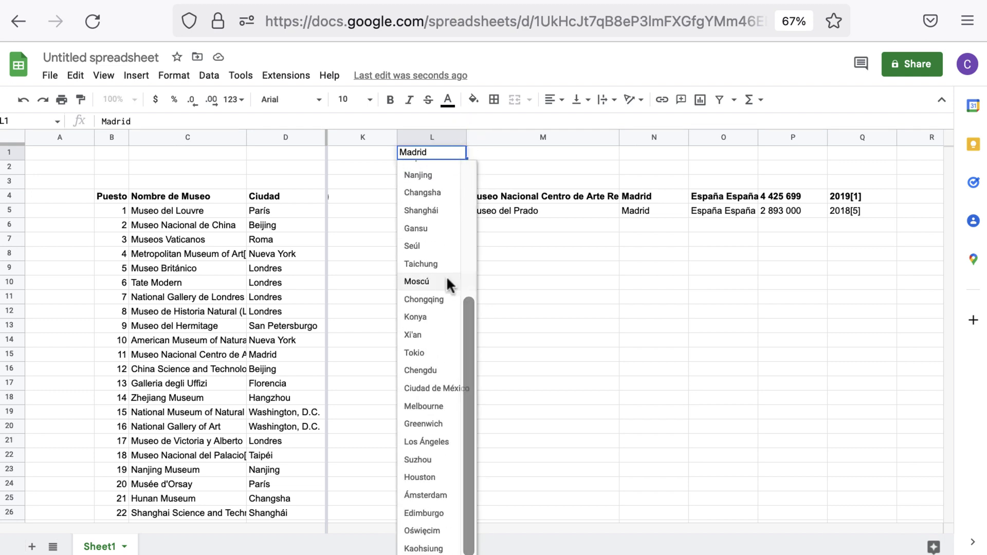
click(446, 282)
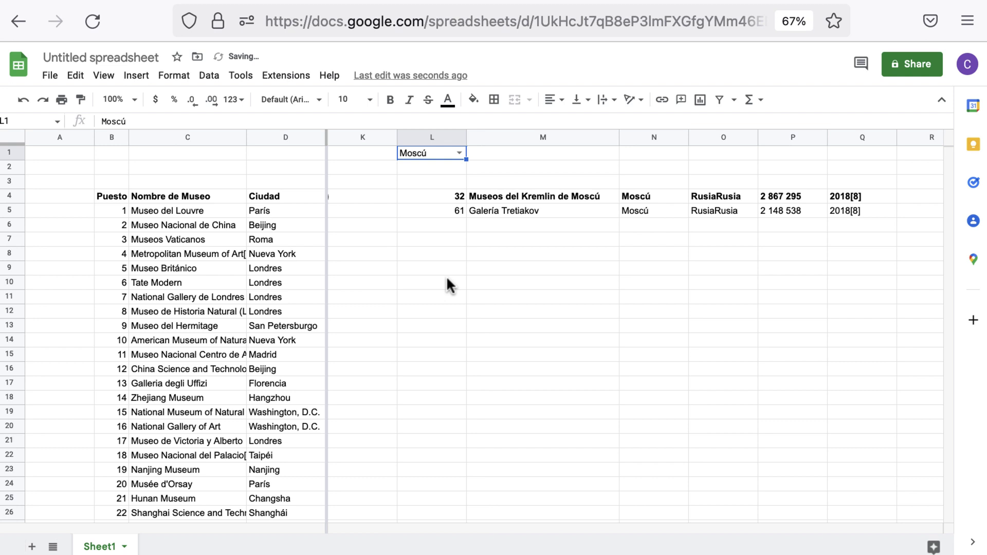
click(460, 150)
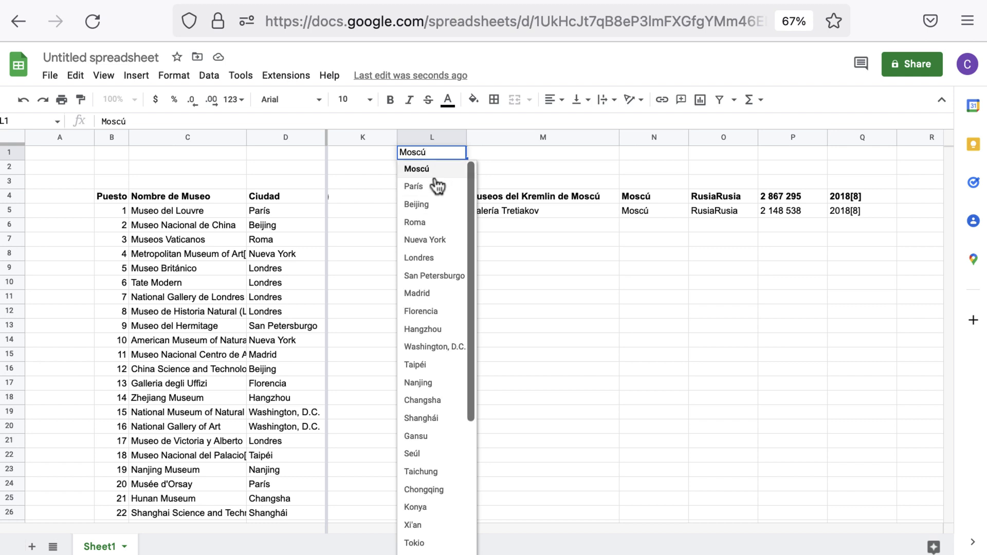
scroll(437, 186, down, 4)
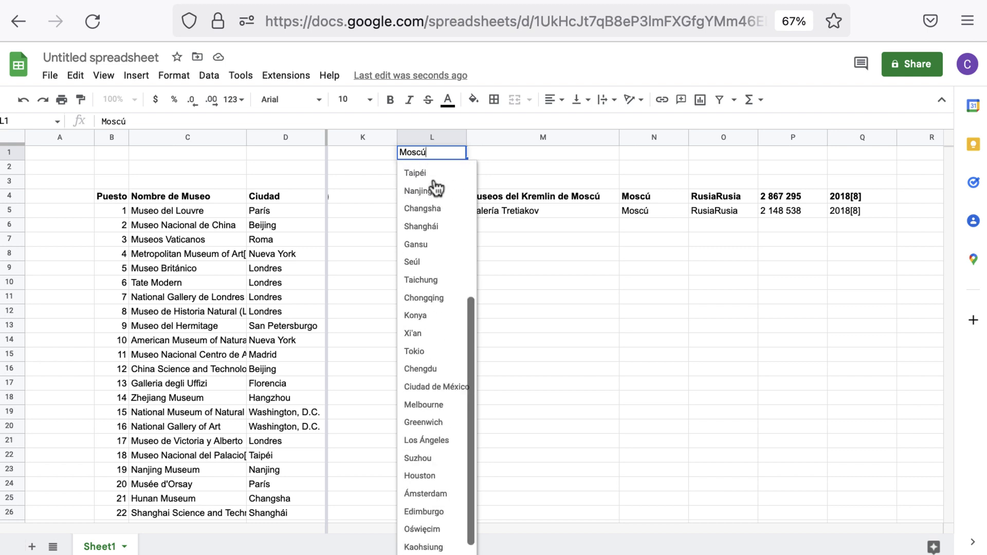
click(424, 406)
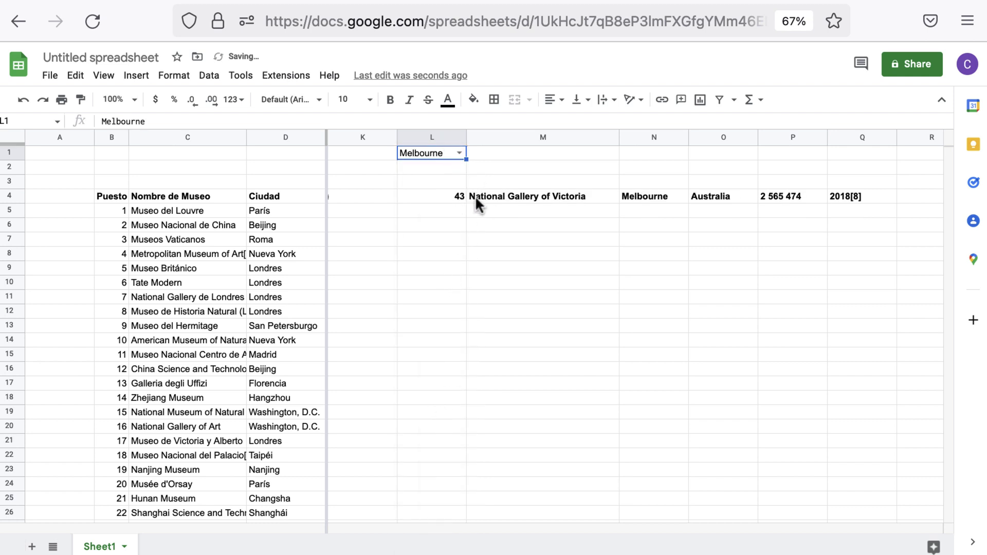
Set the city in L1's dropdown list back to París
click(458, 154)
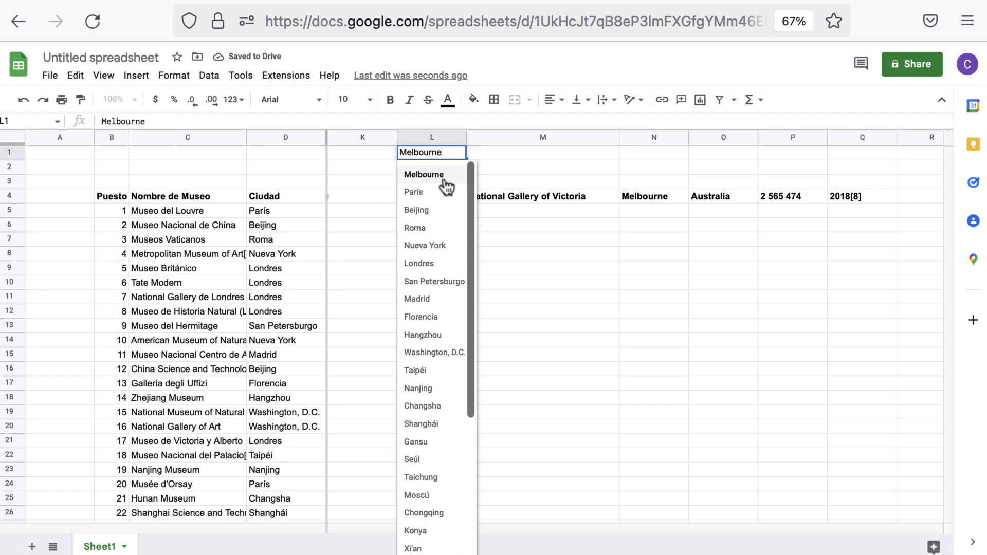
click(425, 188)
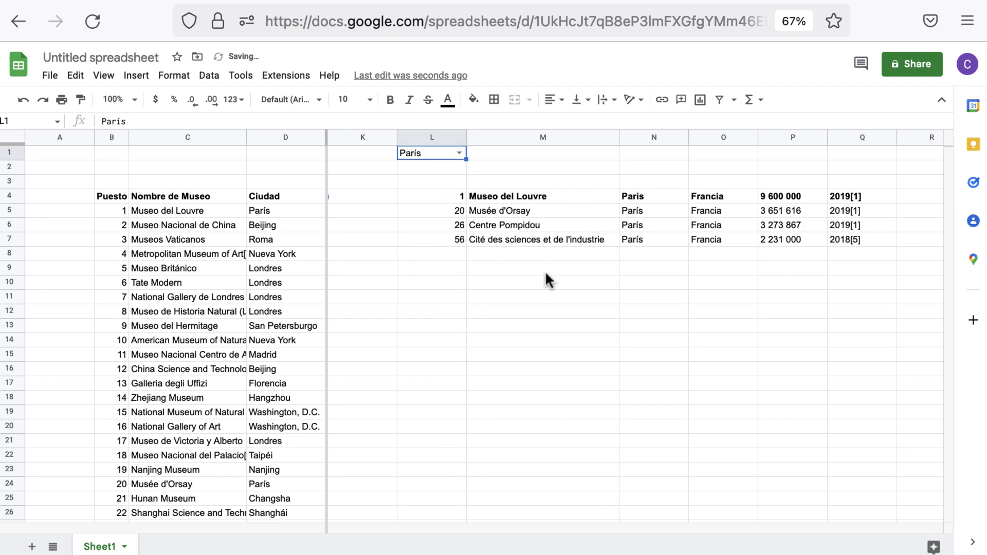
click(546, 279)
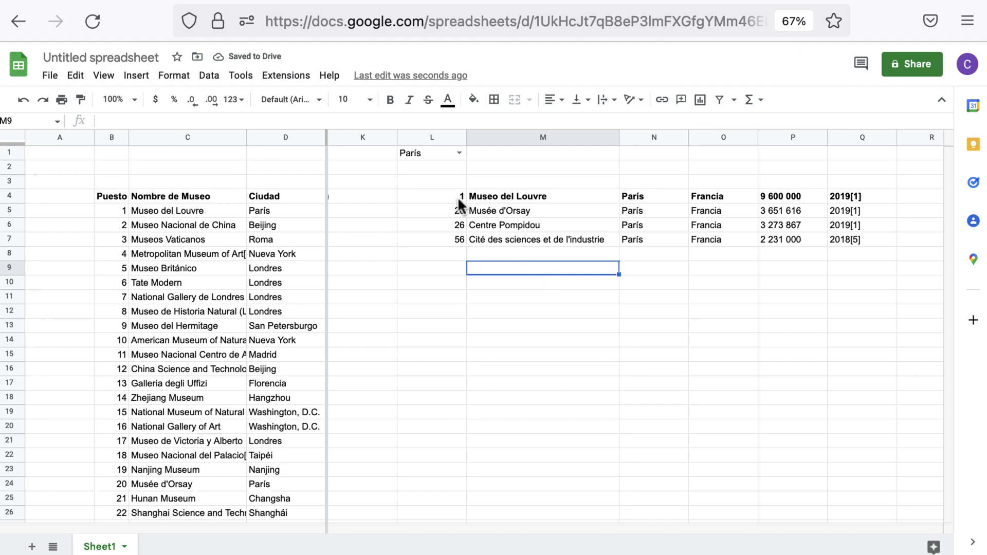
Copy the formula label pair from I3:J3 into L3:M3 above the filtered museums
scroll(465, 196, left, 10)
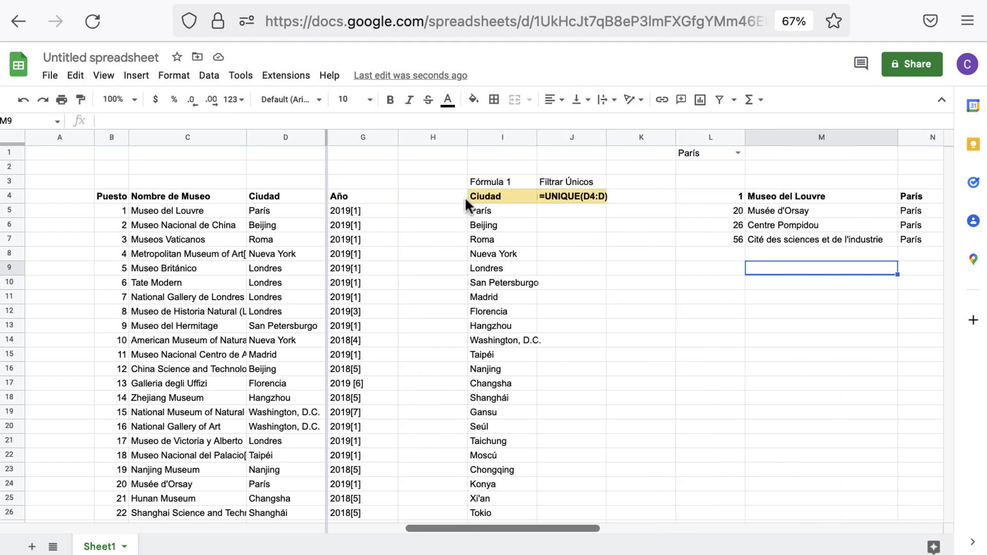
scroll(465, 197, right, 8)
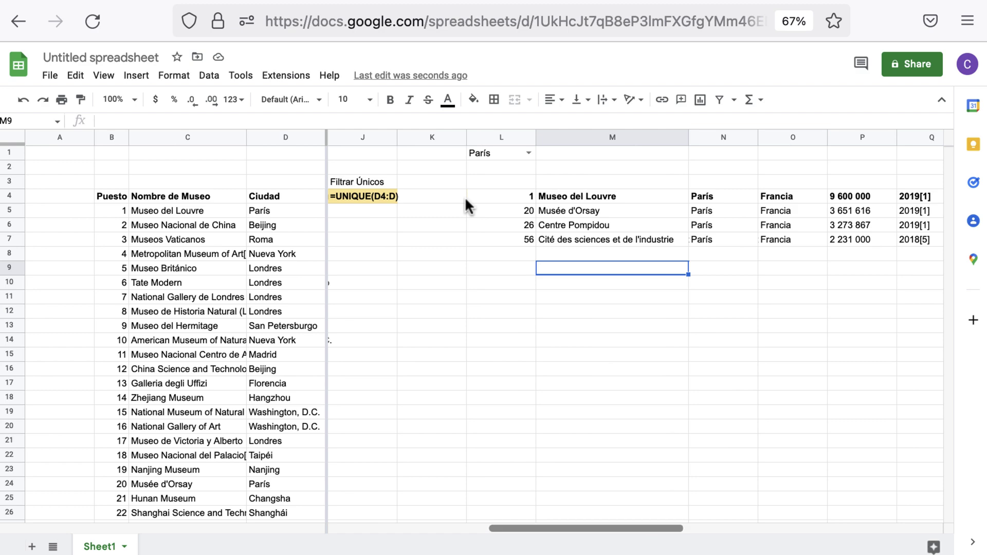
scroll(465, 197, left, 4)
drag(471, 183, 540, 181)
key(ctrl+c)
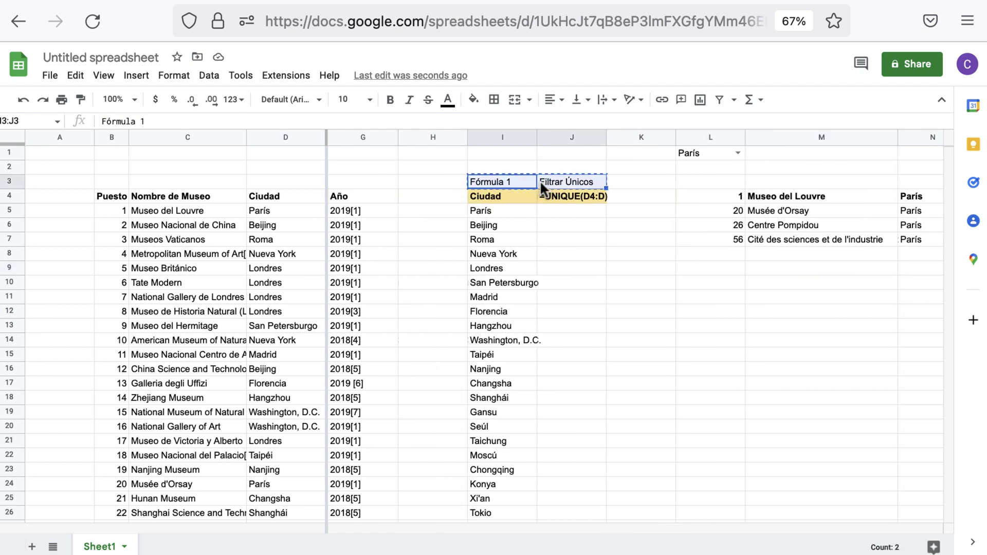
scroll(559, 187, right, 3)
click(514, 182)
key(ctrl+v)
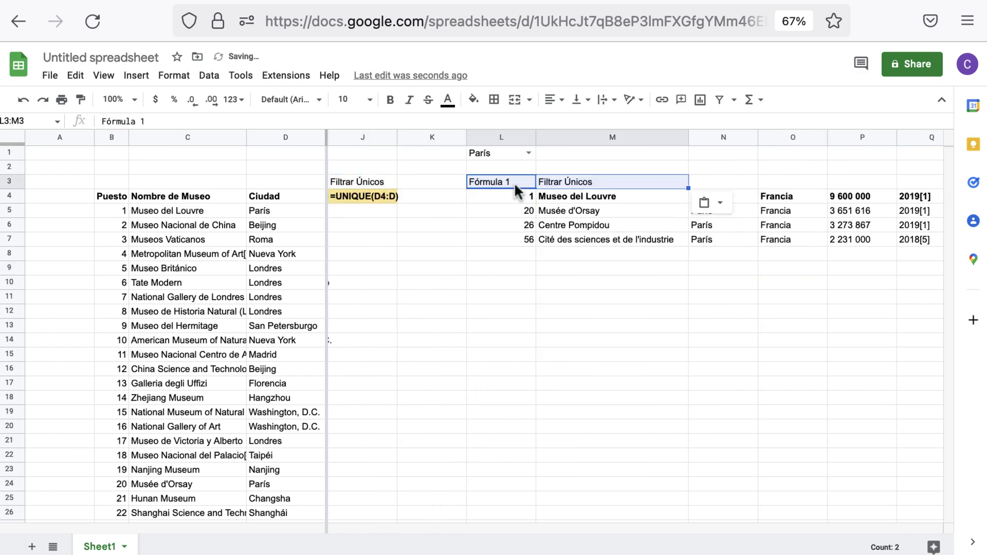
Change the label in L3 to "Fórmula 2" and the description in M3 to "Filtrar con 1 condición"
double_click(514, 182)
key(BackSpace)
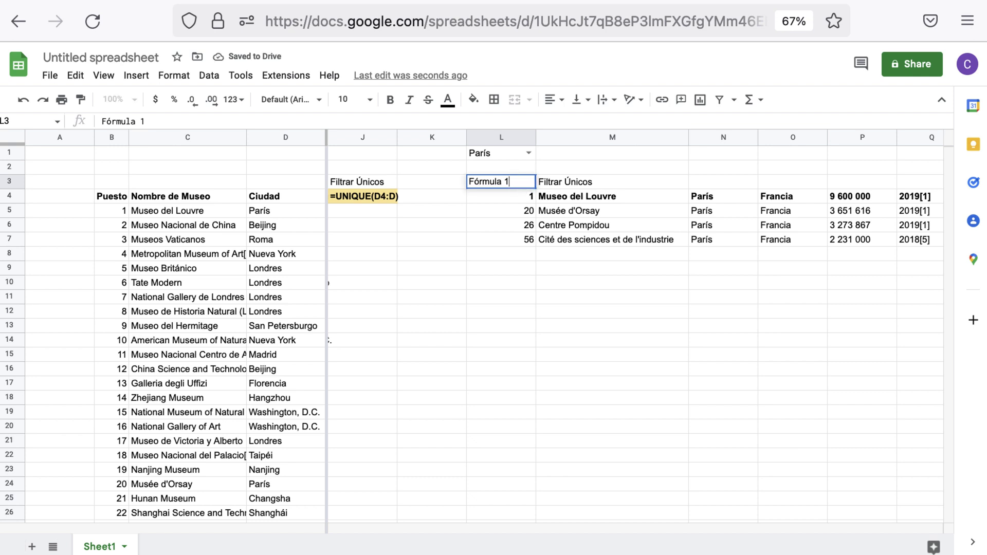
text(2)
click(561, 181)
drag(140, 122, 231, 122)
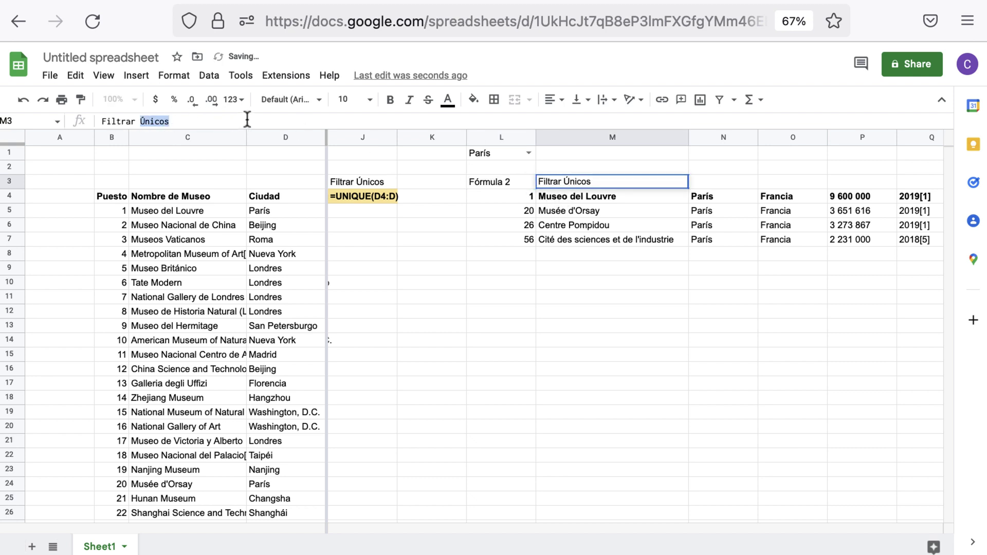
text(con 1 condici)
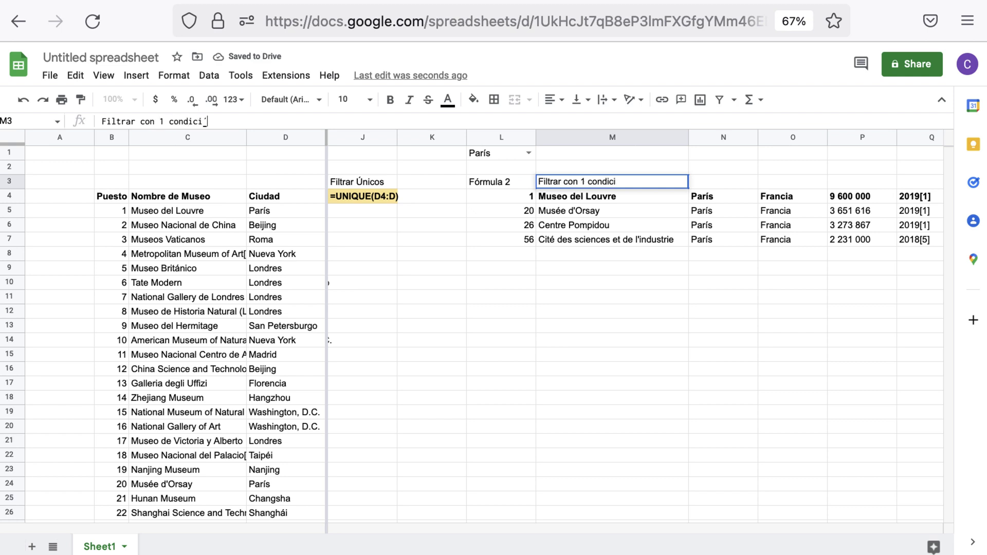
text(ón)
key(Return)
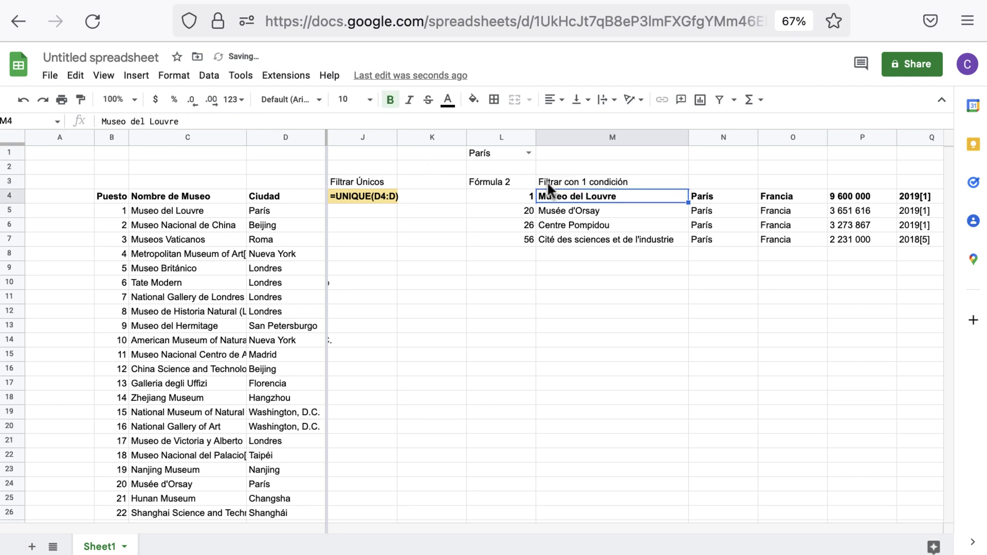
Paste the copied label pair at R3 and change the label in R3 to "Fórmula 3"
scroll(550, 191, right, 4)
click(658, 184)
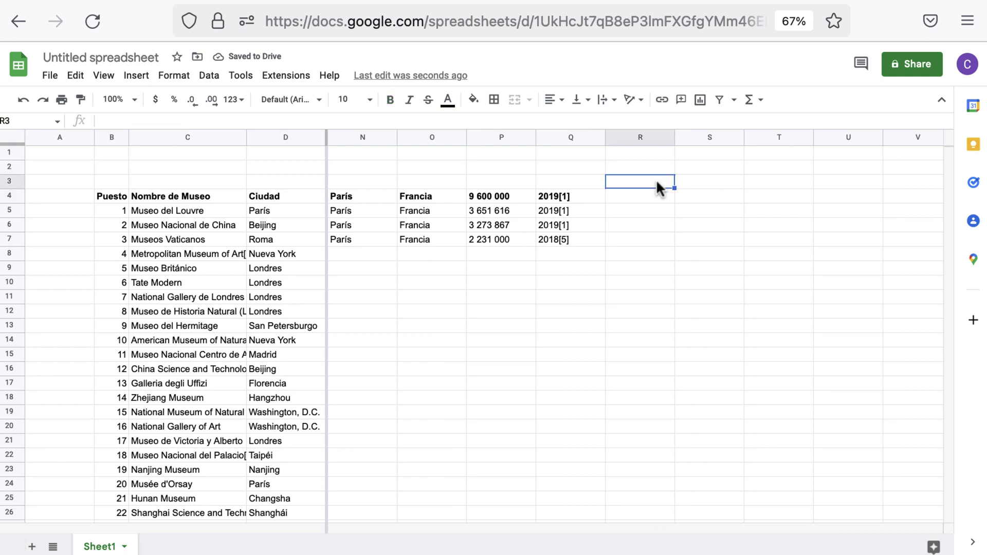
key(ctrl+v)
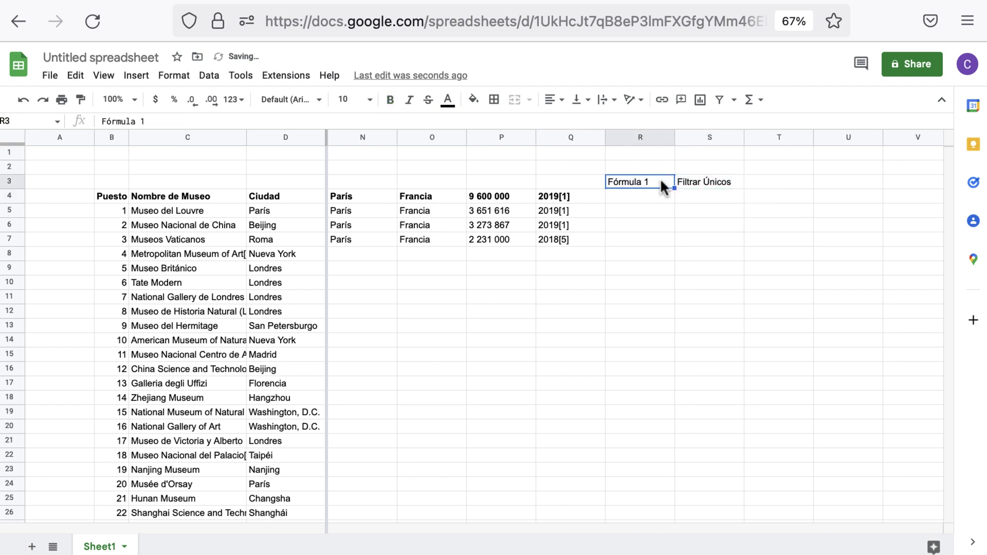
key(Return)
key(BackSpace)
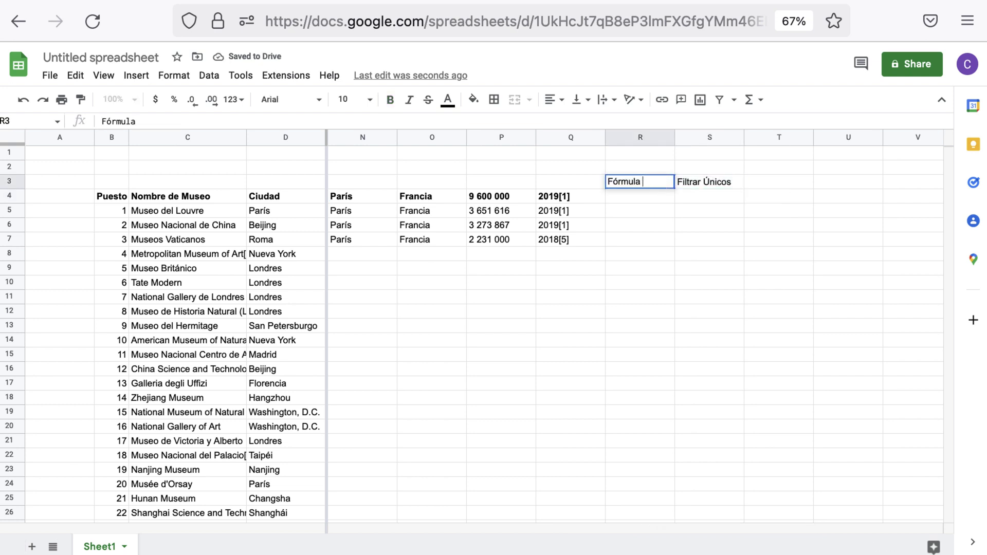
key(Return)
Reuse the description text from M3 in S3, reworded as "Filtrar con 2 condiciones"
click(710, 182)
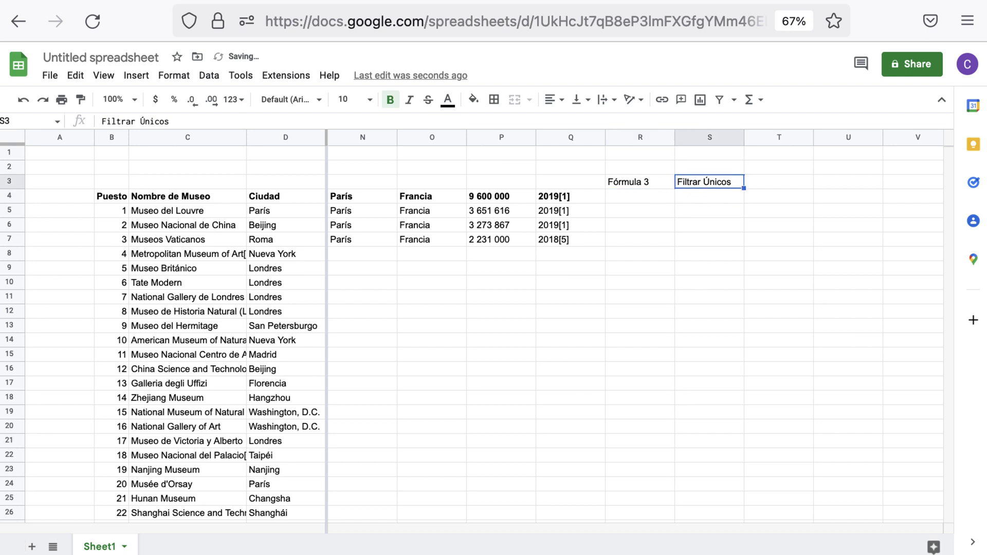
scroll(527, 229, left, 3)
click(469, 187)
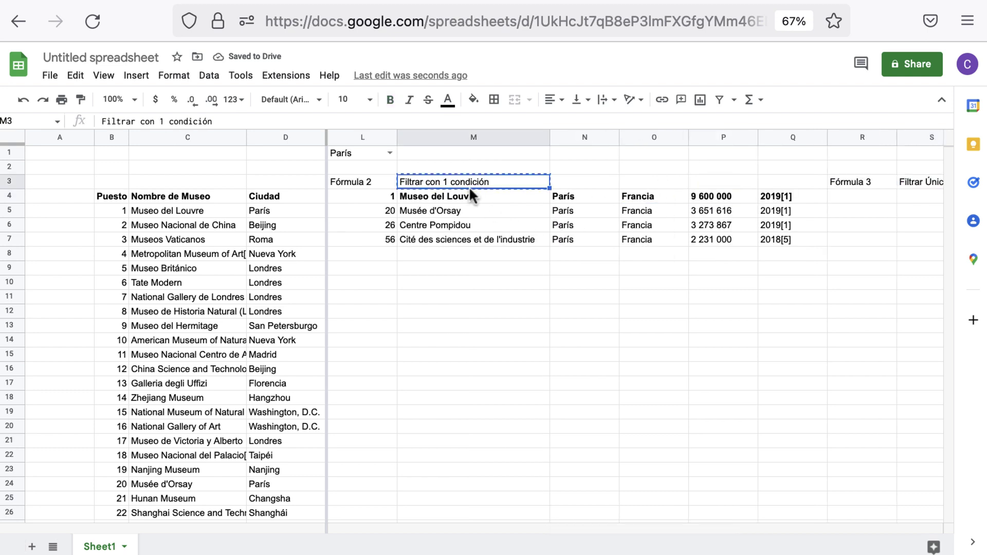
scroll(507, 183, right, 3)
click(550, 185)
triple_click(186, 117)
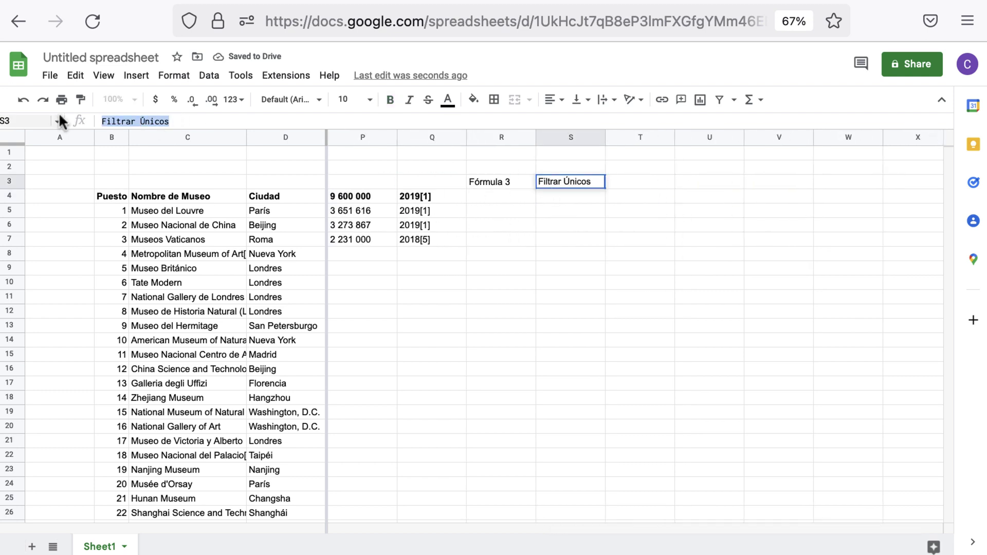
text(Filtrar con 1 condición)
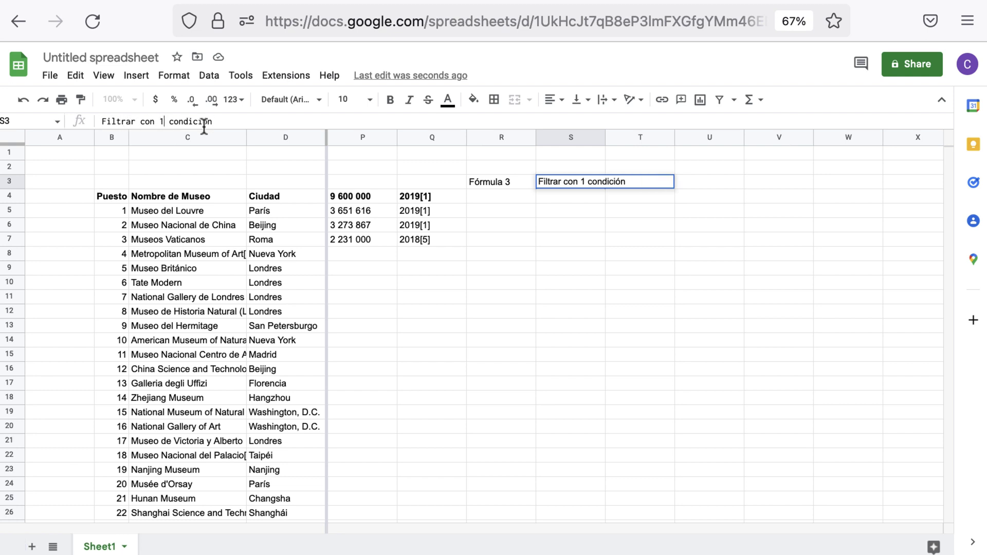
key(BackSpace)
text(2)
text(ones)
key(Return)
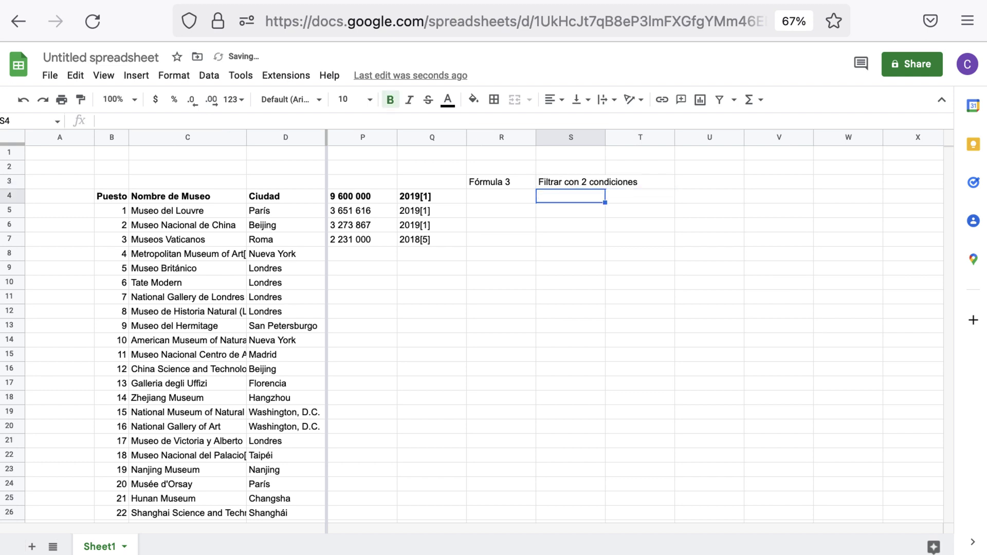
click(511, 195)
scroll(405, 179, left, 3)
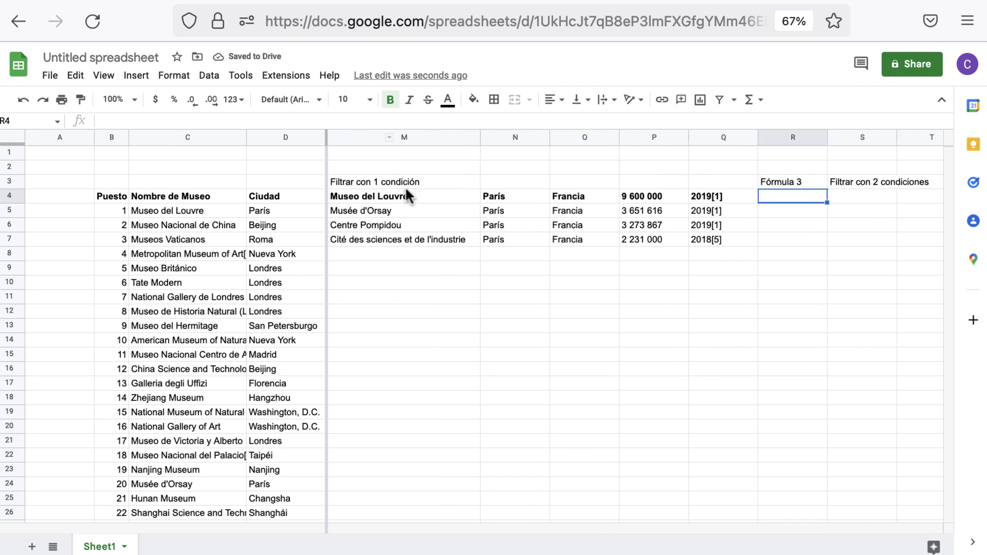
click(406, 191)
click(404, 180)
scroll(405, 178, left, 2)
click(425, 185)
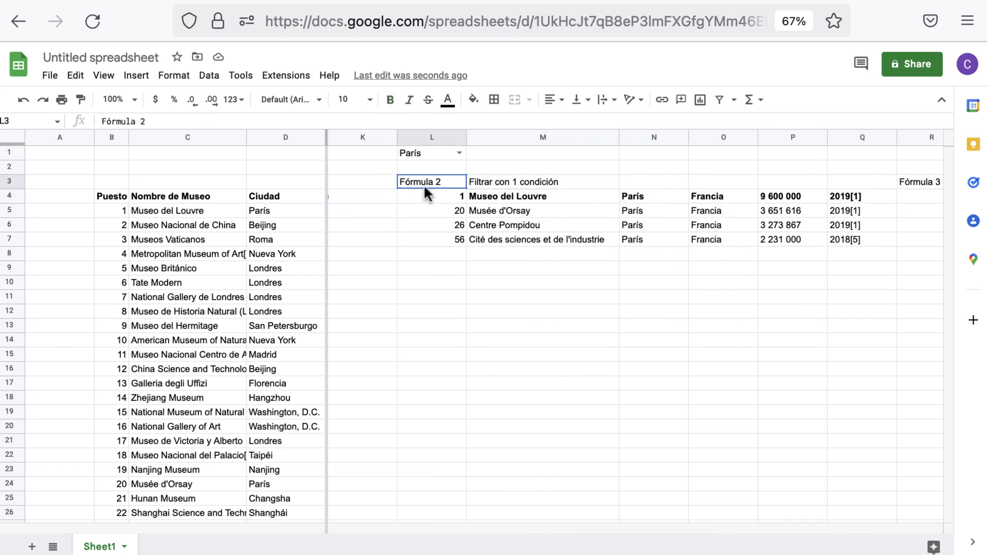
click(426, 194)
drag(228, 124, 77, 121)
key(Escape)
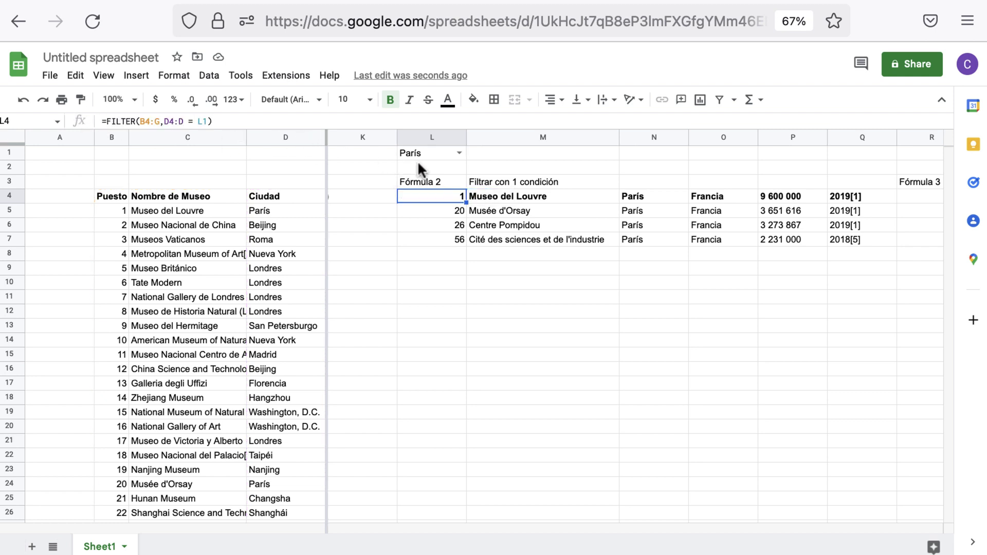
scroll(417, 160, right, 4)
click(557, 198)
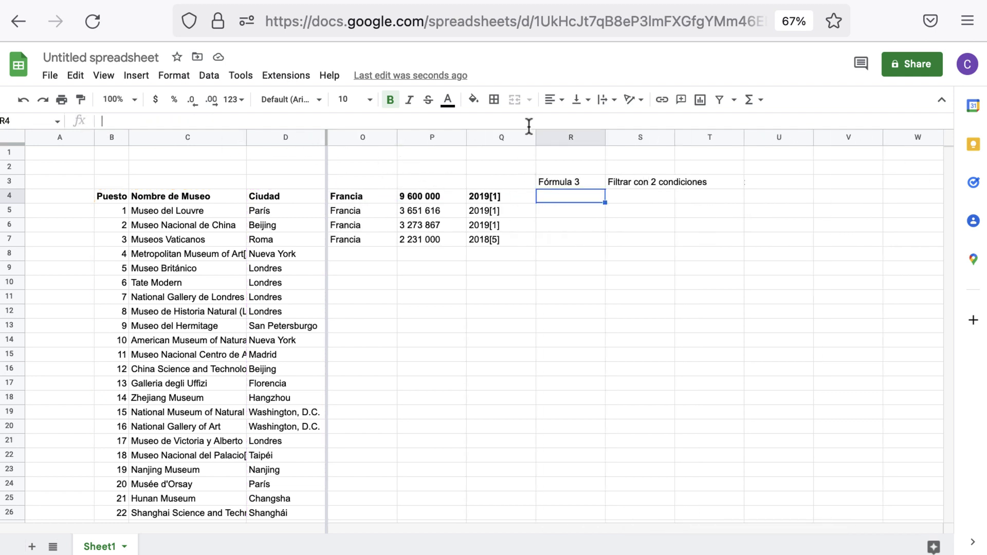
text(Filtrar con 1 condición)
key(Escape)
scroll(420, 204, left, 3)
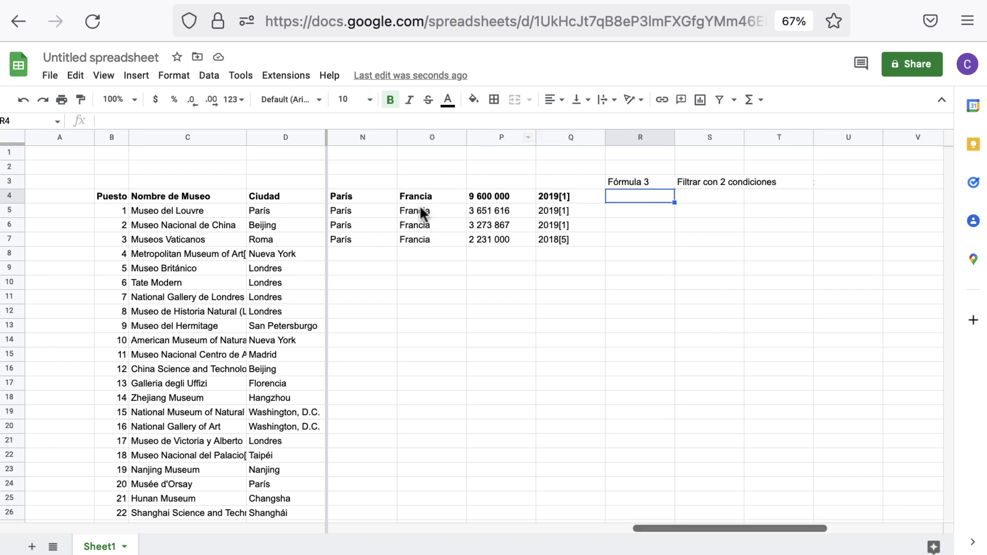
Copy the formula text =FILTER(B4:G,D4:D = L1) from L4 into R4, keeping its references
click(366, 198)
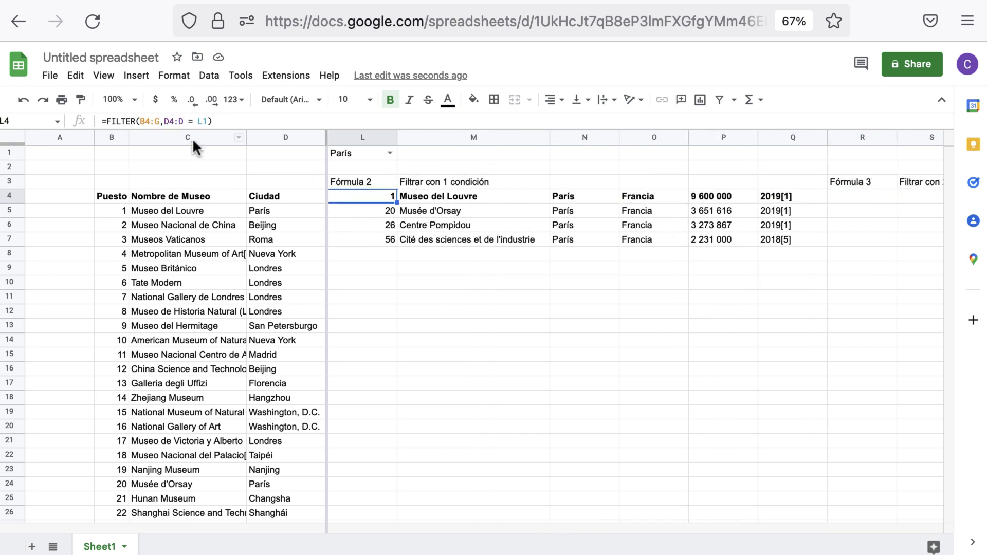
drag(211, 121, 39, 119)
key(ctrl+c)
key(Escape)
scroll(478, 200, right, 4)
click(476, 198)
click(394, 122)
key(ctrl+v)
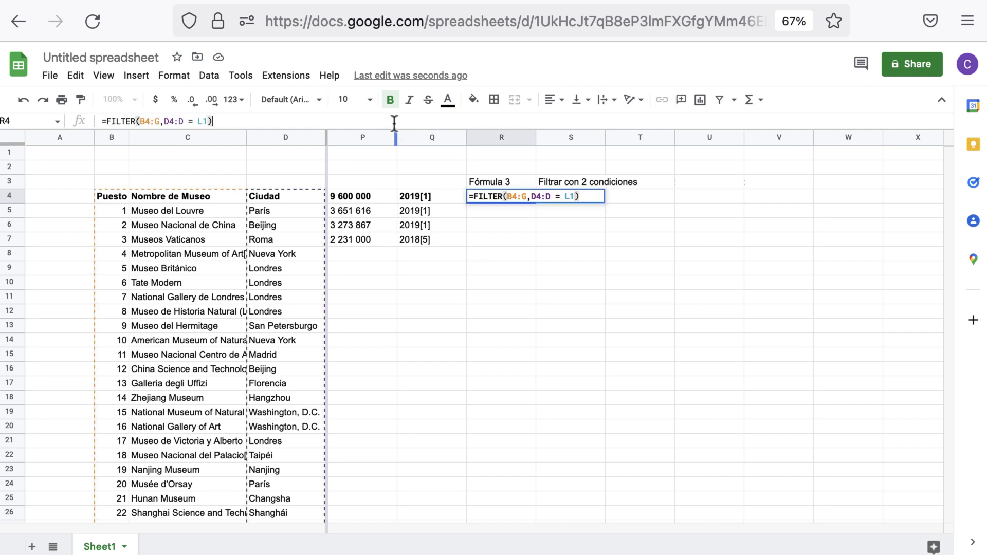
Add a second condition to R4's formula so it reads =FILTER(B4:G,D4:D = L1,A4:A < 25)
click(211, 121)
key(BackSpace)
text(,)
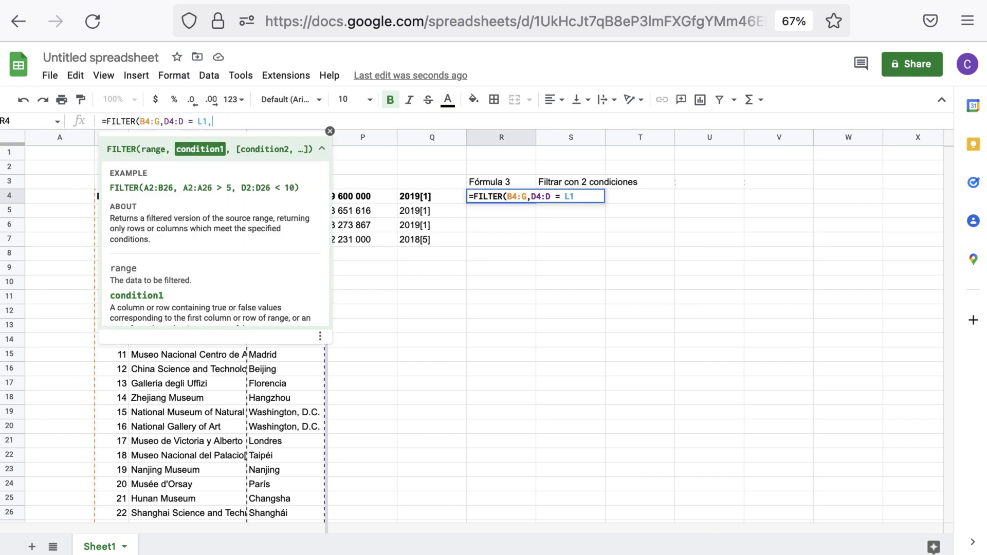
text(A4:)
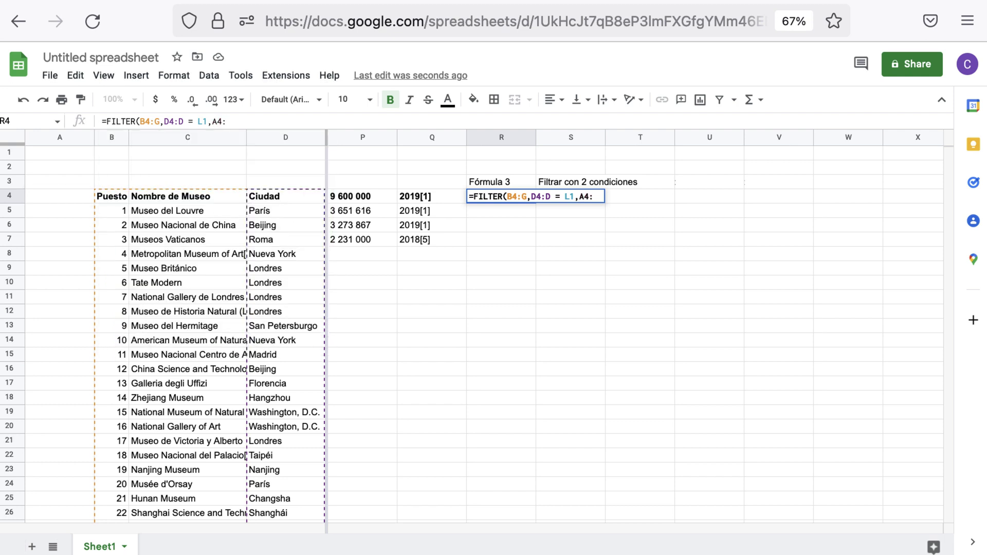
text(A >)
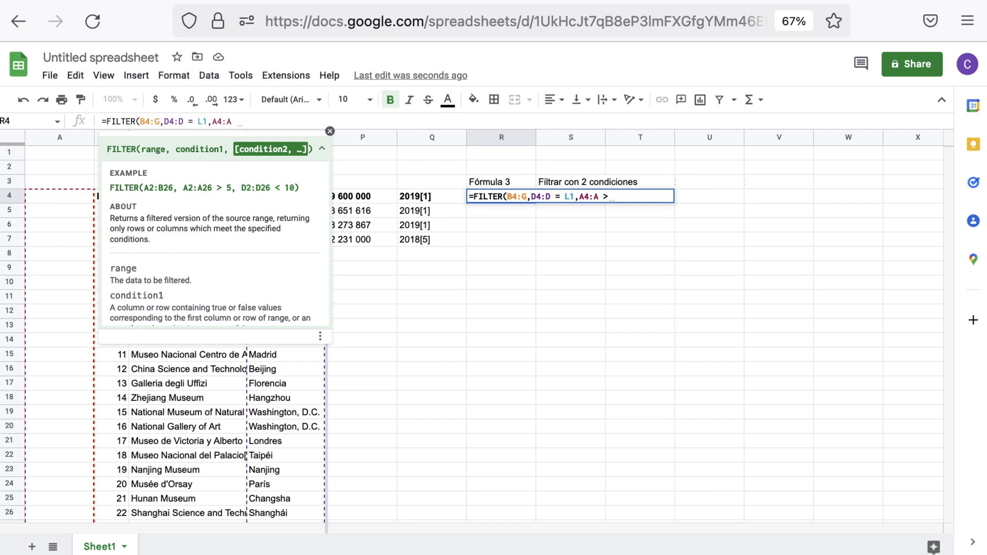
key(BackSpace)
text(<)
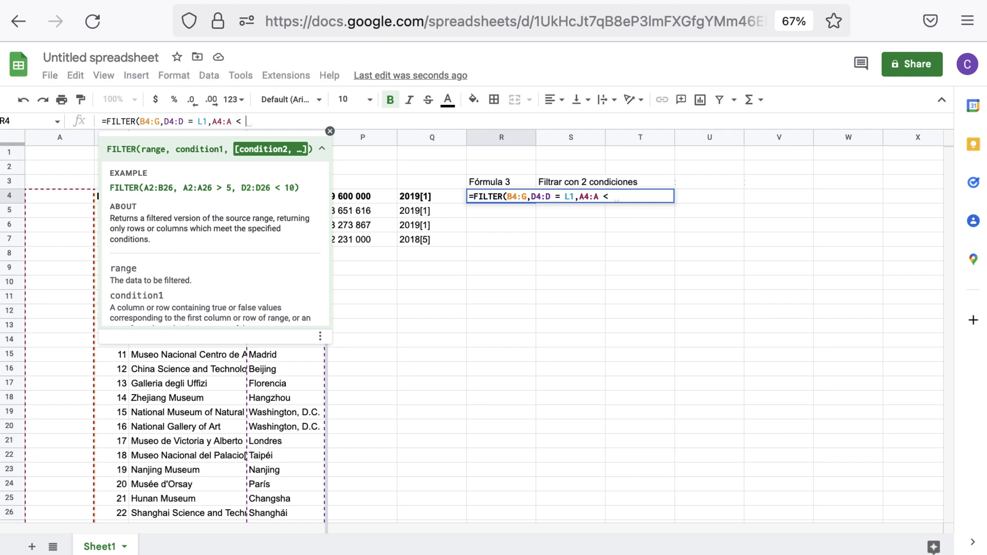
text( 30)
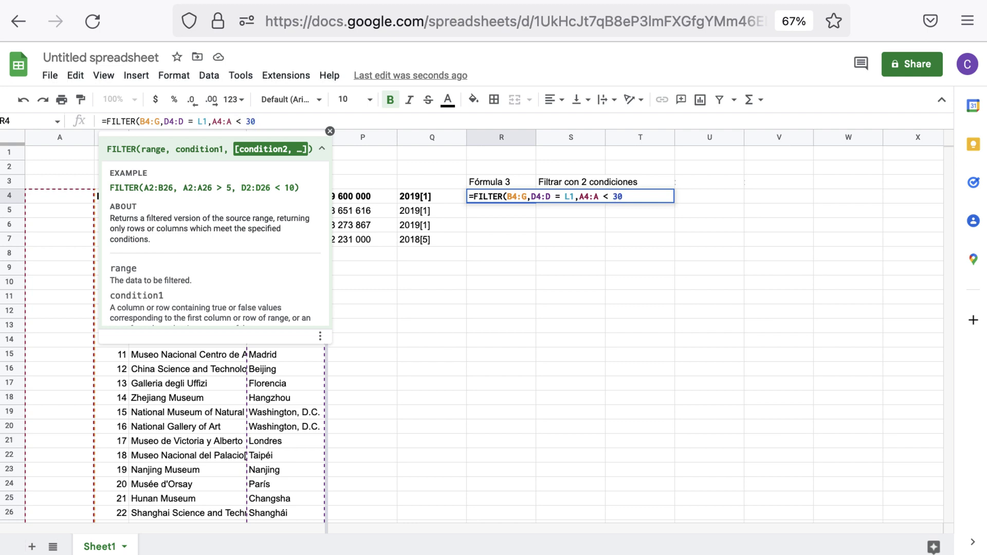
key(BackSpace)
key(BackSpace)
text(25))
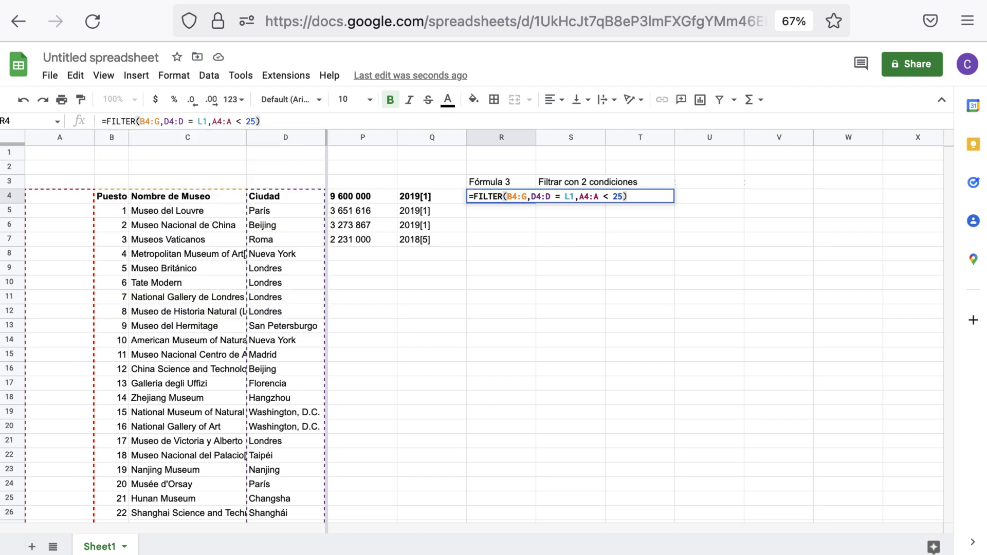
key(Return)
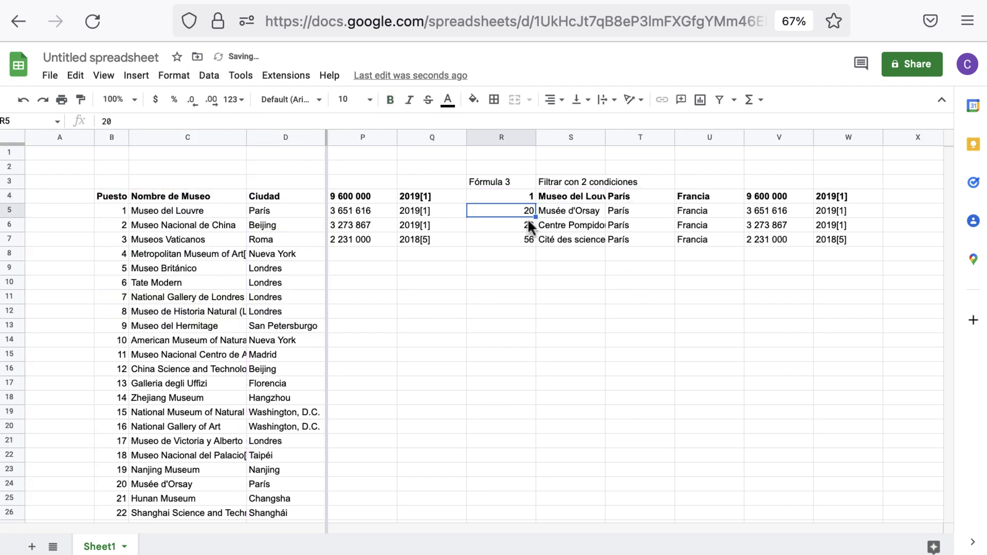
Correct the second condition's range in R4's formula to the Puesto column, making it B4:B < 25
click(507, 195)
scroll(513, 251, left, 2)
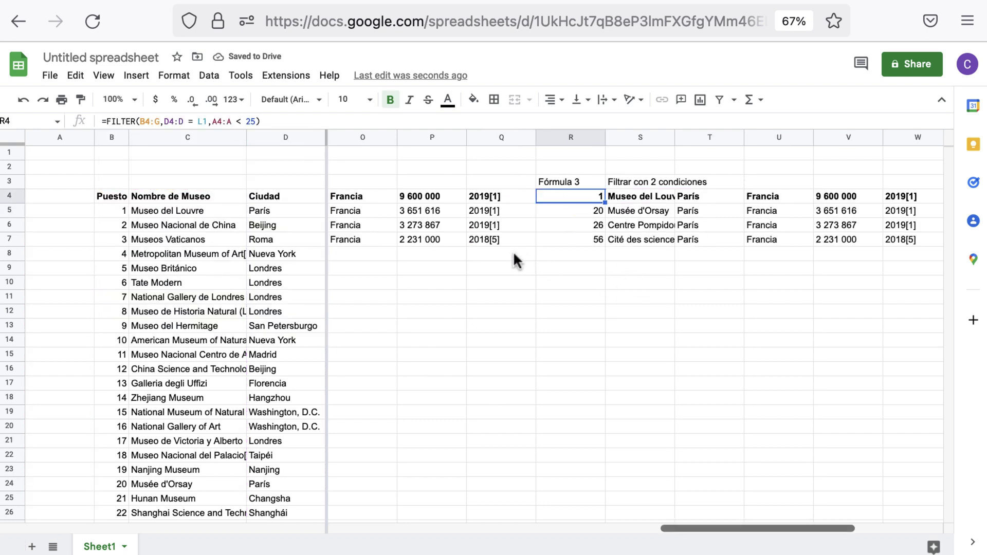
scroll(512, 252, right, 1)
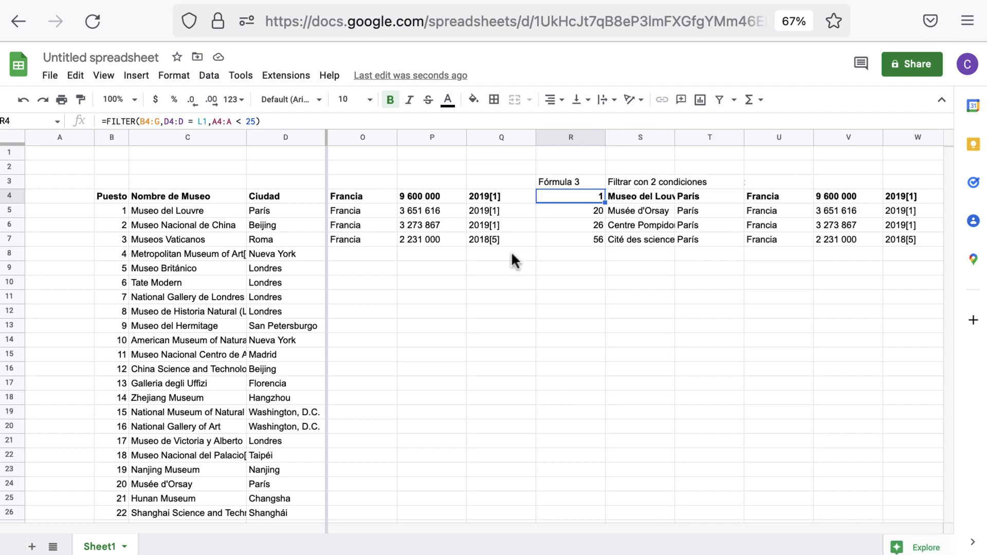
click(218, 122)
double_click(216, 121)
text(B4)
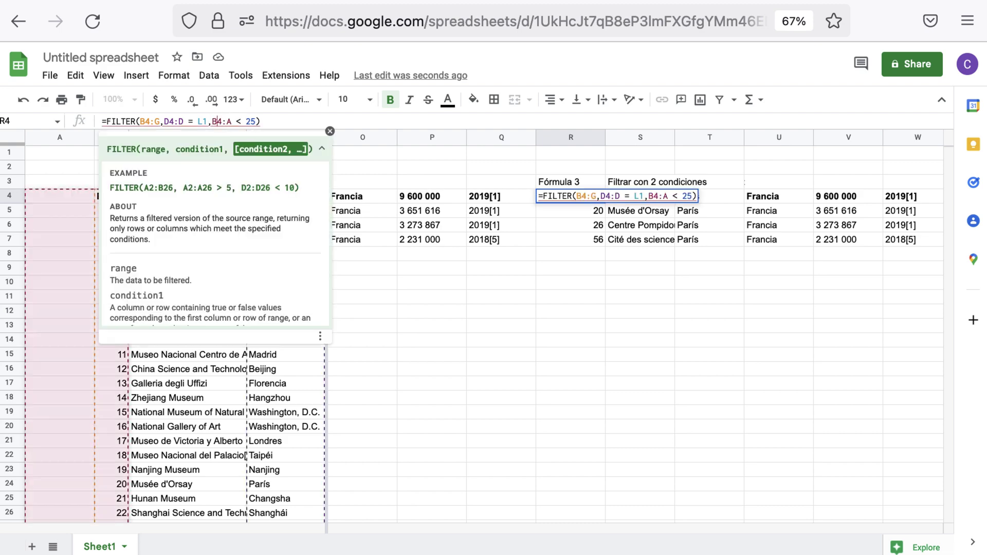
key(BackSpace)
text(B)
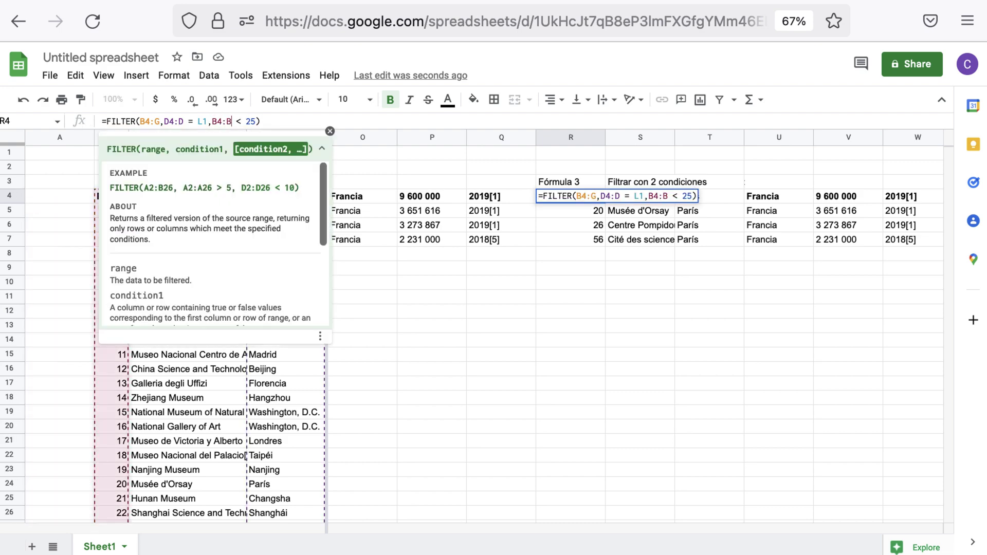
key(Return)
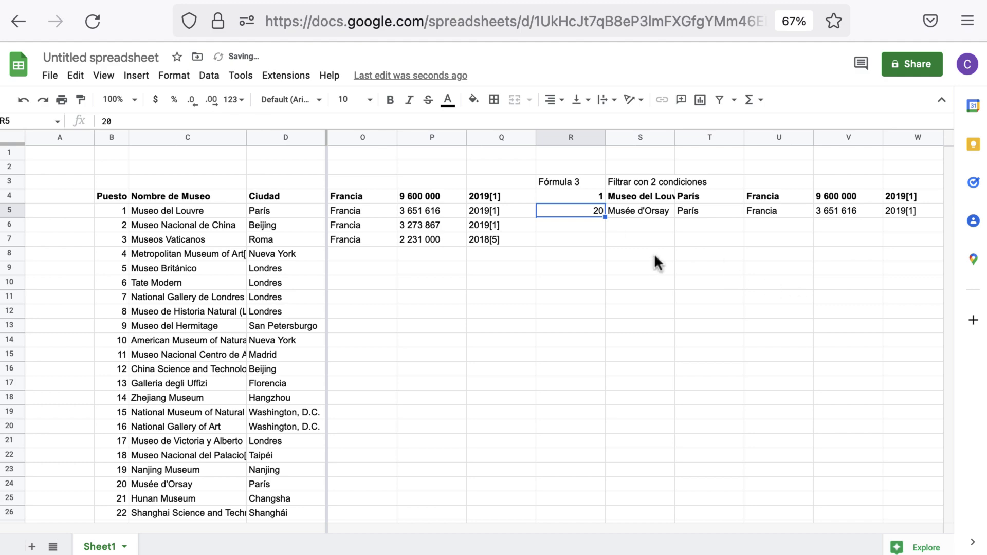
Raise the ranking limit in R4's formula to 30, making it =FILTER(B4:G,D4:D = L1,B4:B < 30)
scroll(655, 260, left, 5)
scroll(654, 253, right, 3)
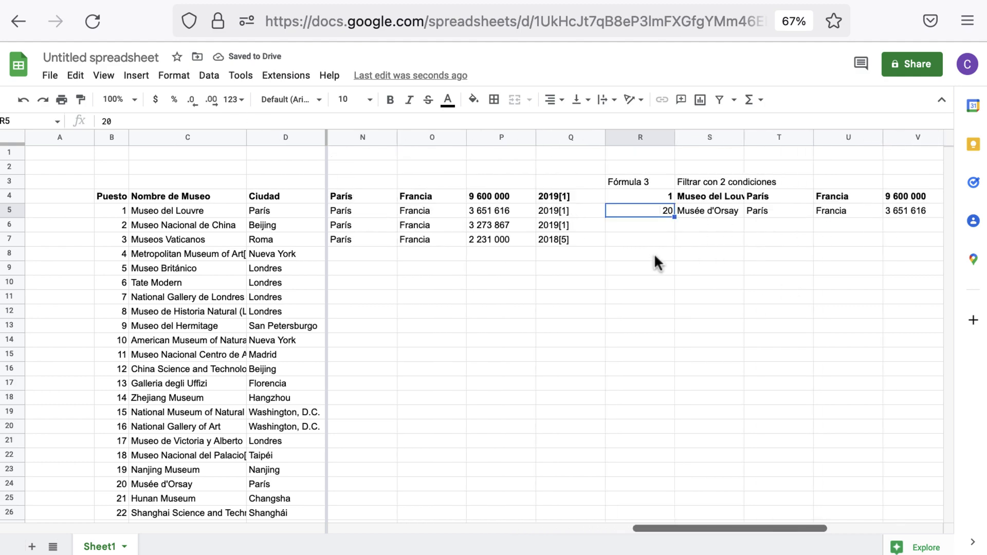
click(645, 195)
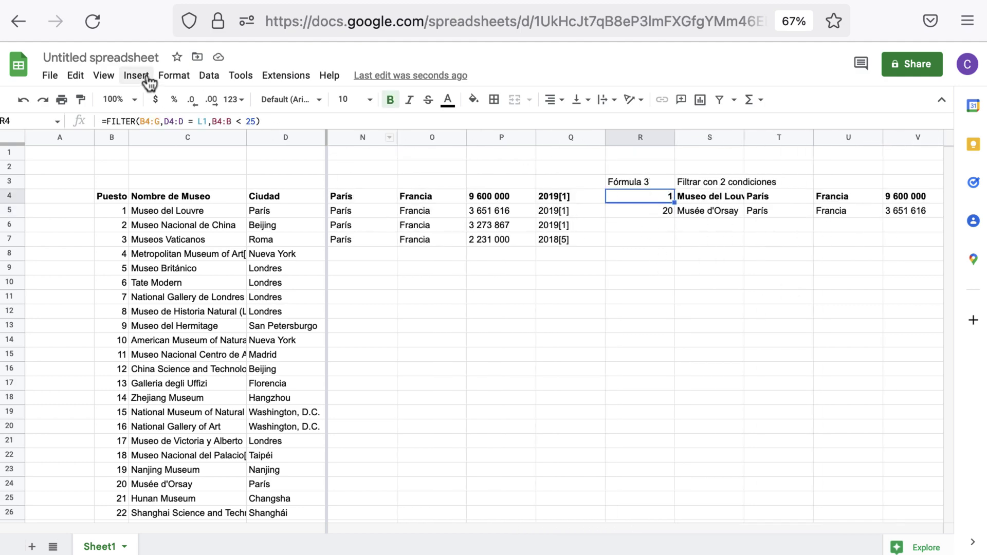
click(258, 121)
key(BackSpace)
key(BackSpace)
text(30)
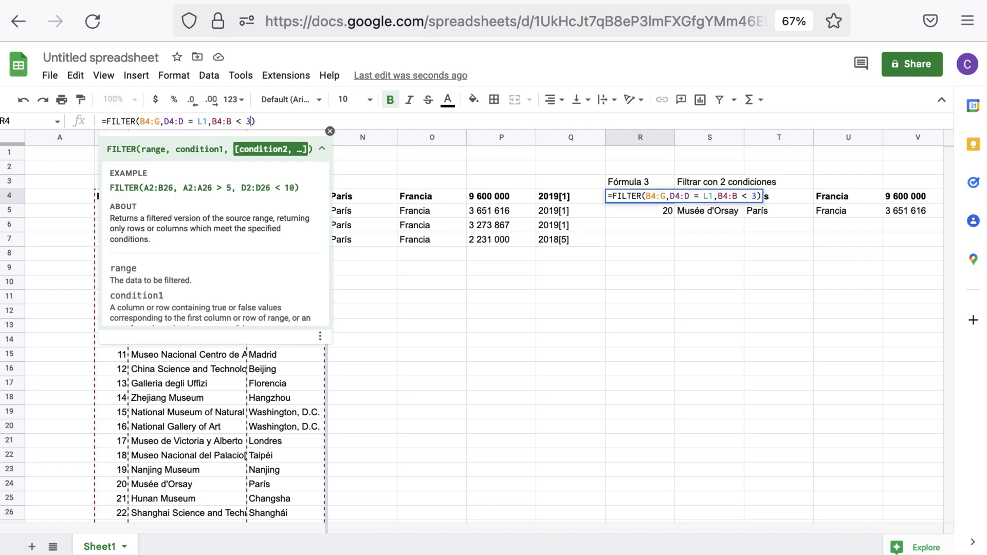
key(Return)
scroll(422, 212, left, 2)
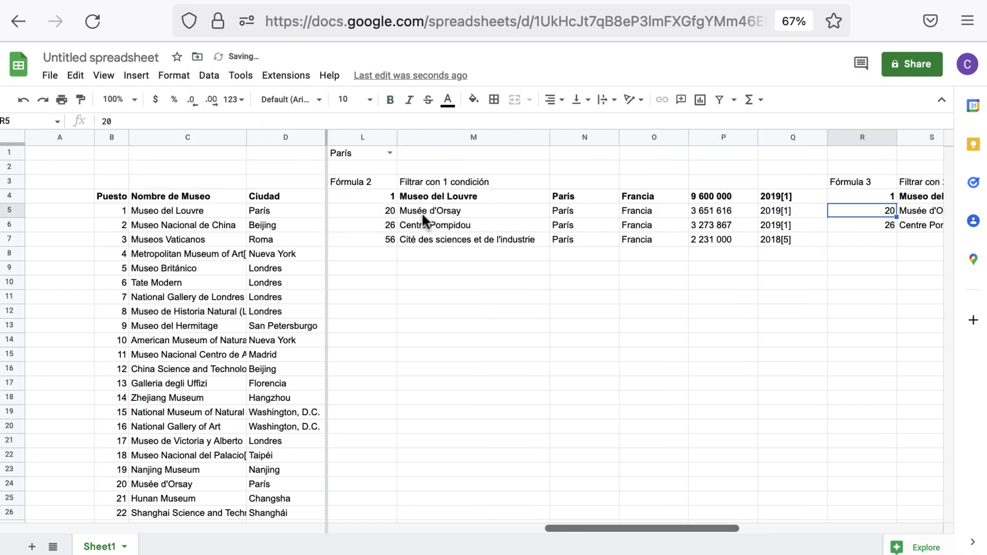
scroll(422, 212, right, 1)
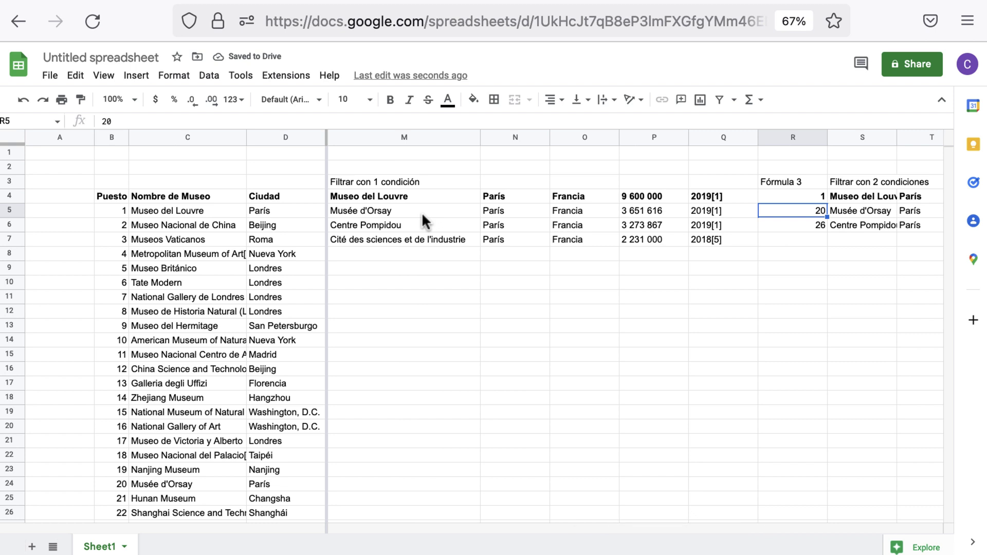
Widen column S so it fits the description "Filtrar con 2 condiciones" in S3
scroll(422, 212, right, 3)
click(598, 180)
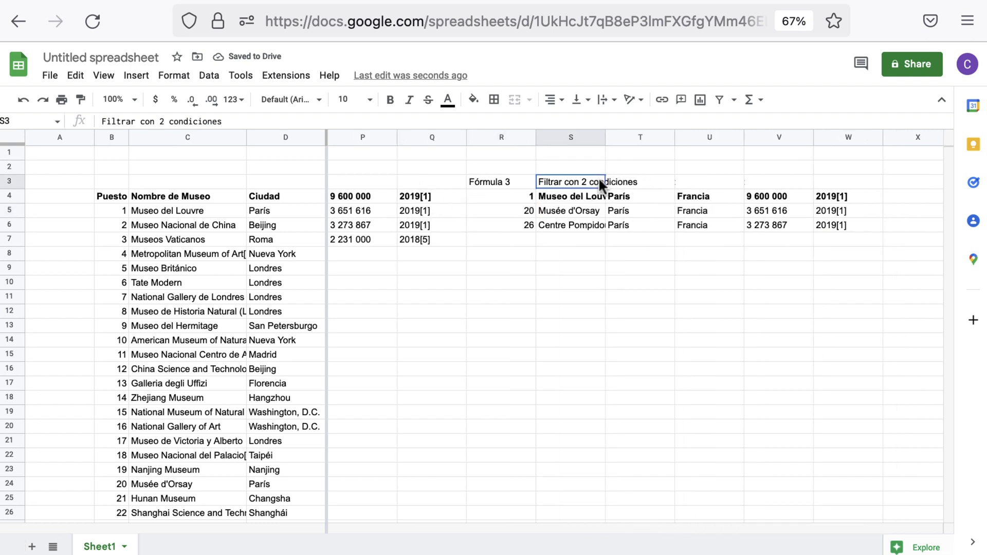
drag(605, 140, 641, 140)
Record R4's formula as plain text in T3, reading =FILTER(B4:G,D4:D = L1,B4:B < 30)
click(529, 196)
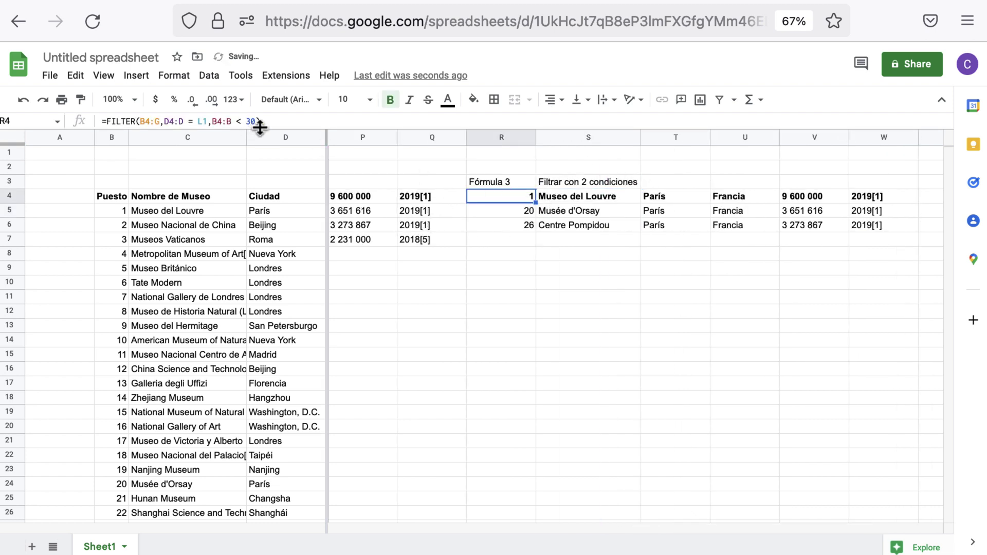
drag(261, 122, 82, 117)
key(Escape)
click(669, 180)
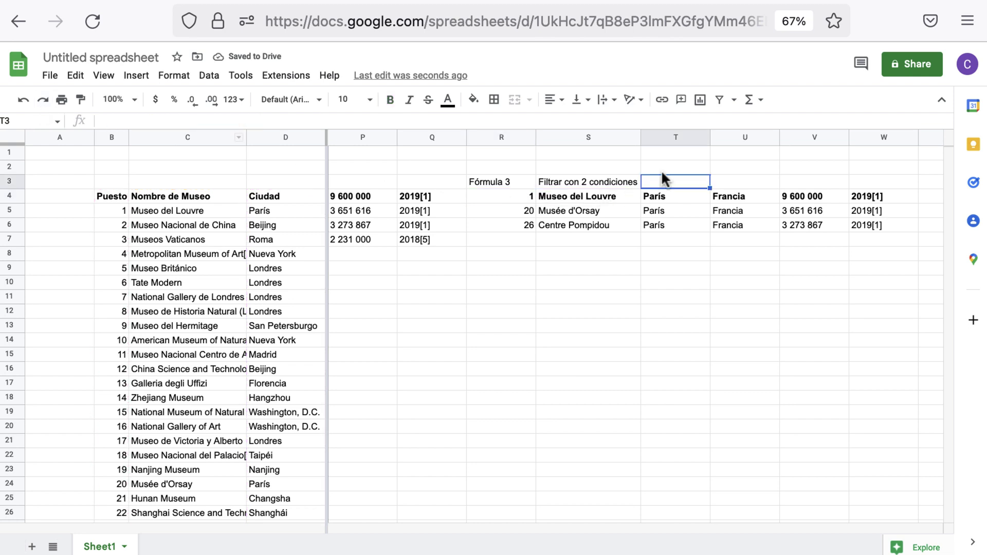
text(=FILTER(B4:G,D4:D = L1,B4:B < 30))
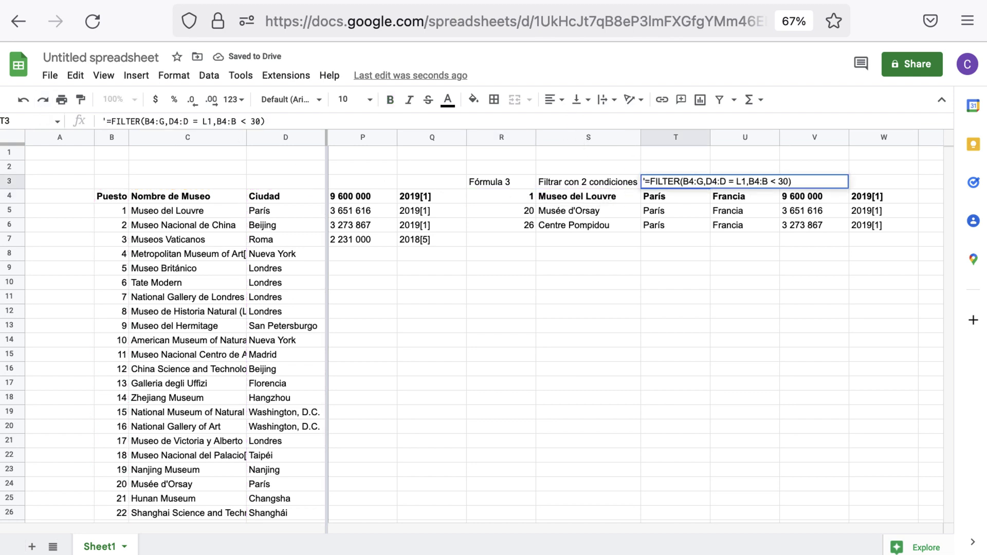
key(Return)
Copy the formula text =FILTER(B4:G,D4:D = L1) from L4 without changing the cell
key(Up)
key(Left)
key(Left)
key(Left)
key(Left)
key(Left)
key(Left)
key(Left)
key(Left)
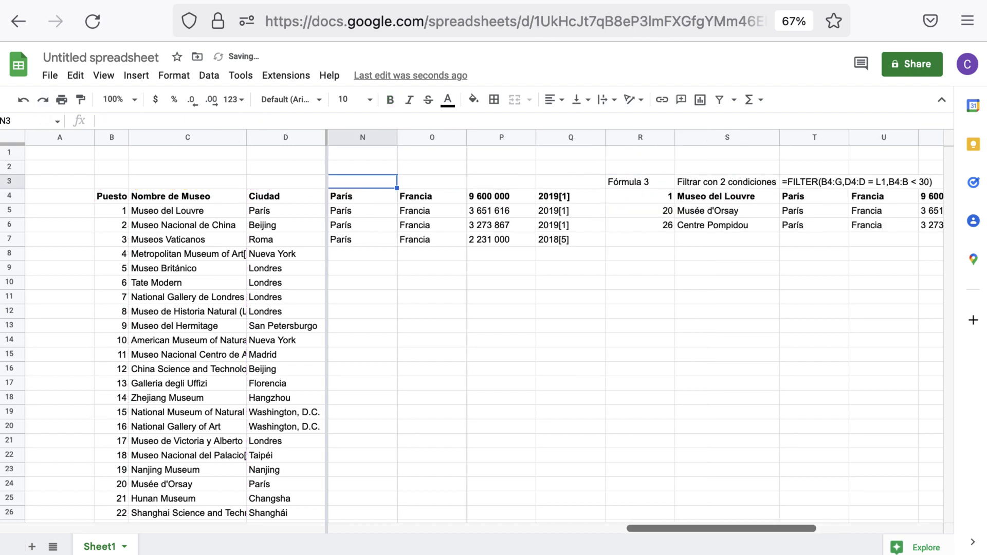
key(Down)
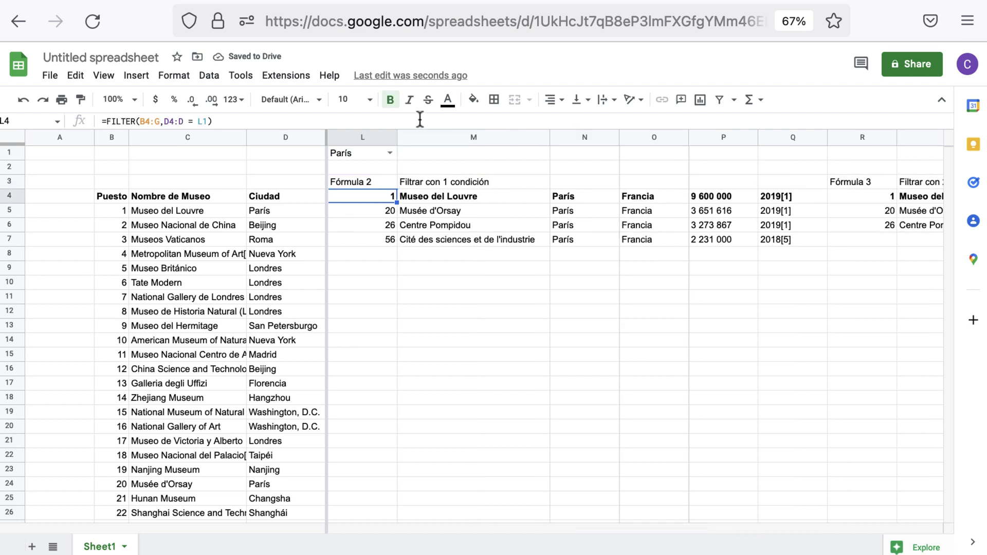
drag(214, 121, 109, 122)
click(214, 122)
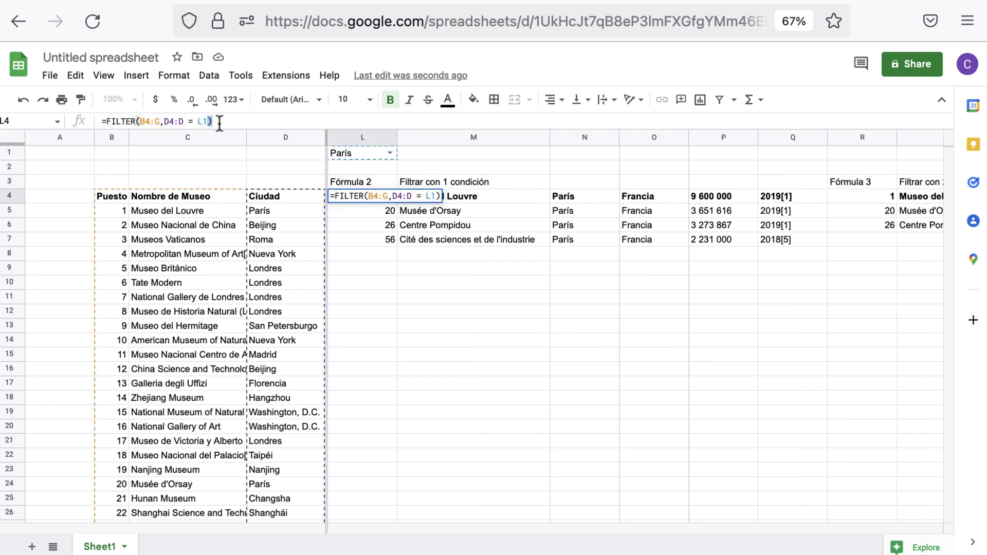
key(ctrl+a)
key(ctrl+c)
key(Escape)
Put the copied formula in N3 with an apostrophe after the equals sign, as ='FILTER(B4:G,D4:D = L1)
click(571, 182)
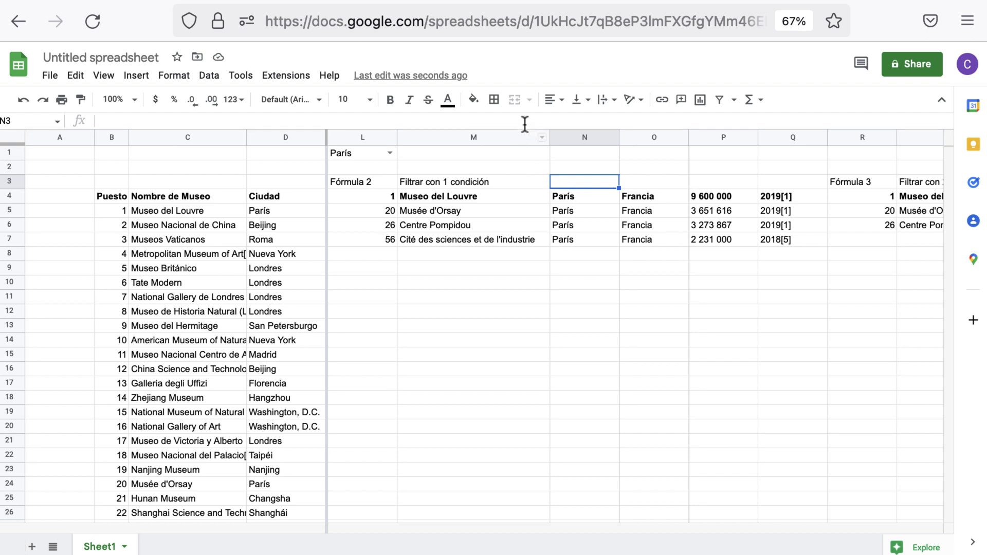
click(102, 121)
key(ctrl+v)
click(105, 121)
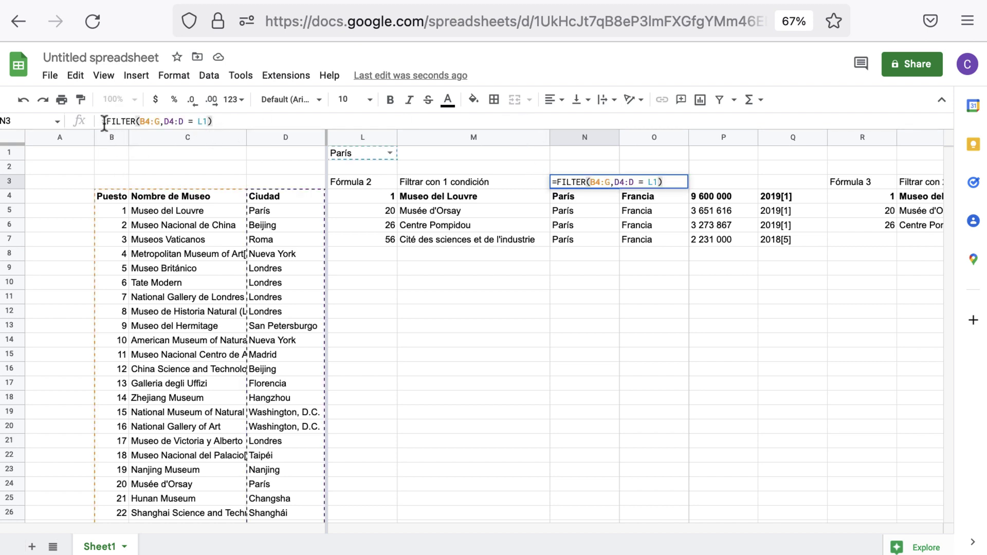
text(')
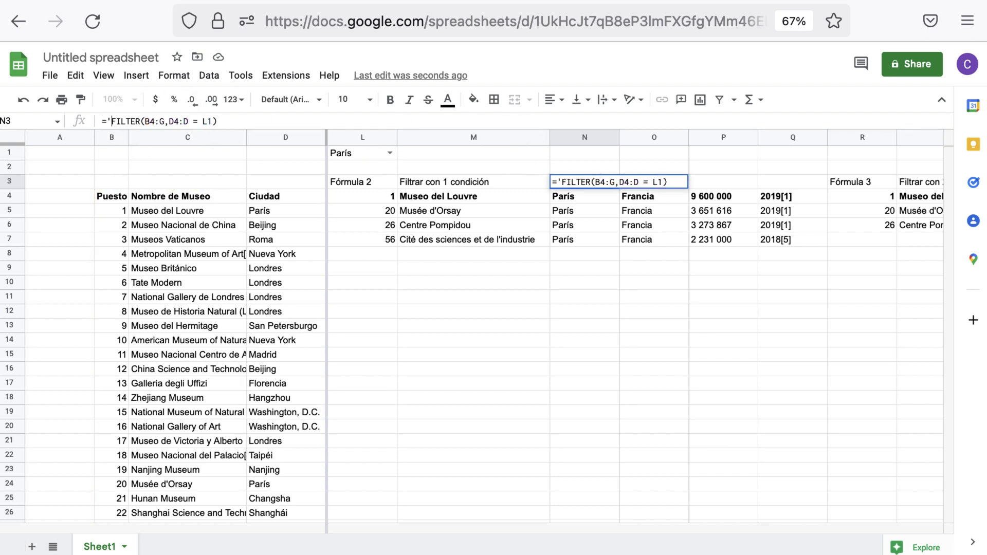
key(Return)
Fill the formula cell L4 with light orange
click(362, 199)
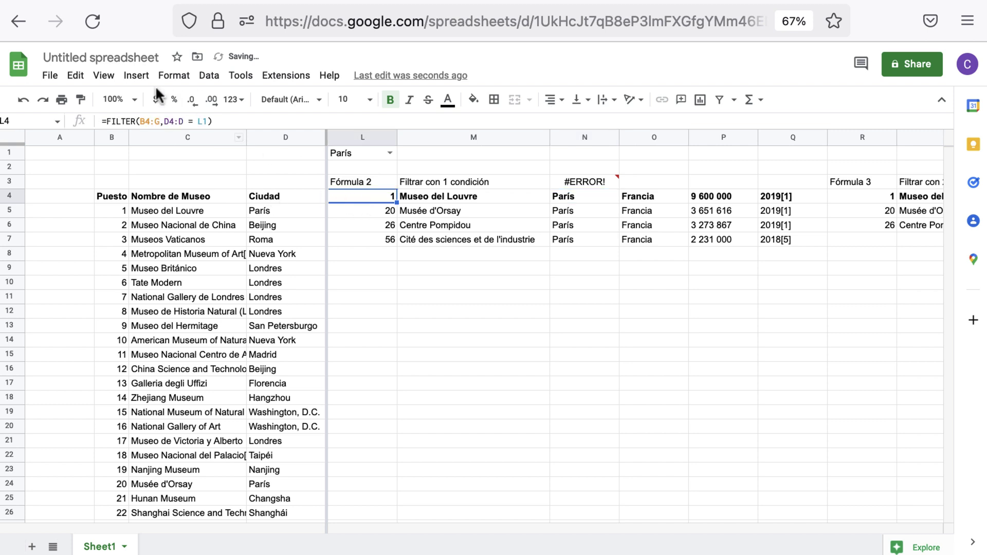
click(472, 101)
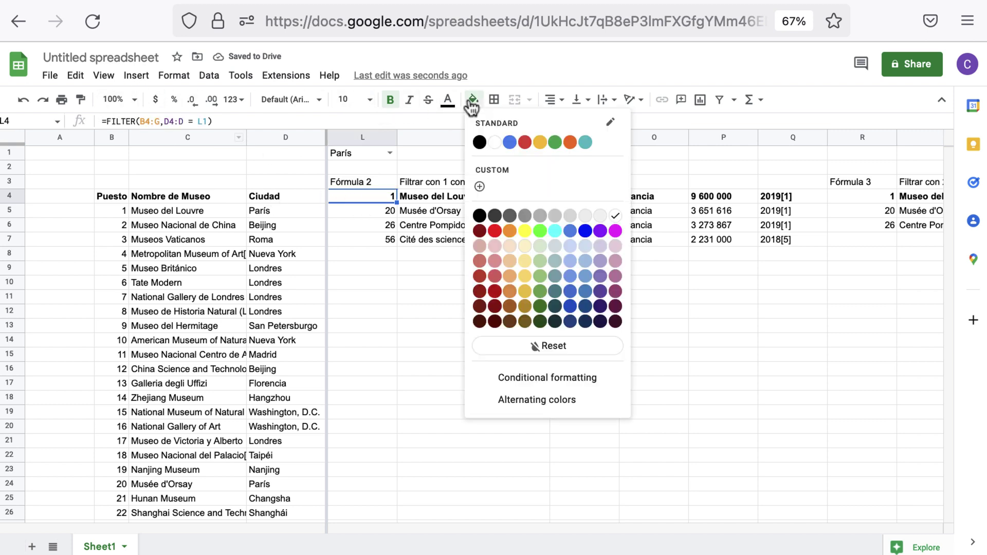
click(508, 259)
click(469, 102)
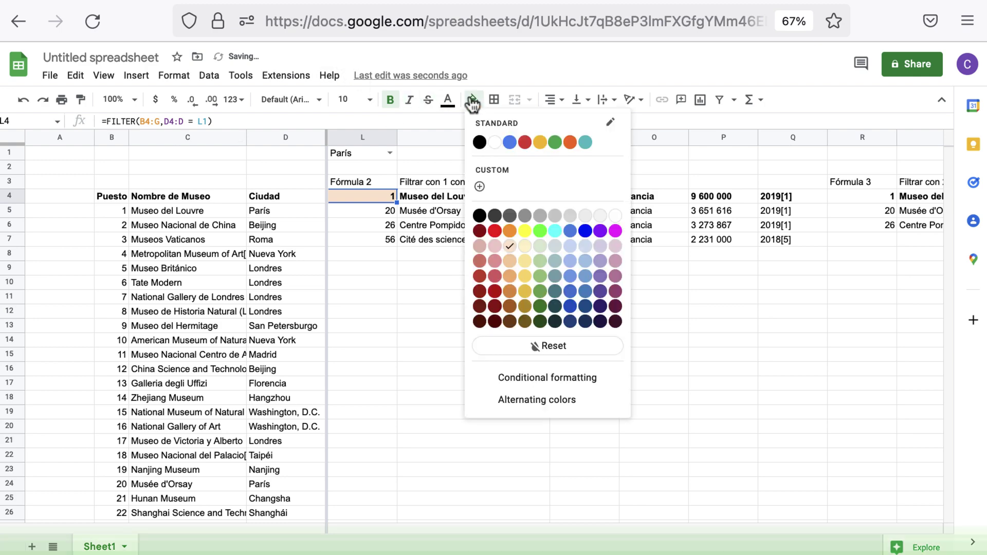
Copy the yellow cell format of I4 onto the formula cell L4 and its label cell N3
scroll(437, 247, left, 3)
scroll(439, 242, left, 1)
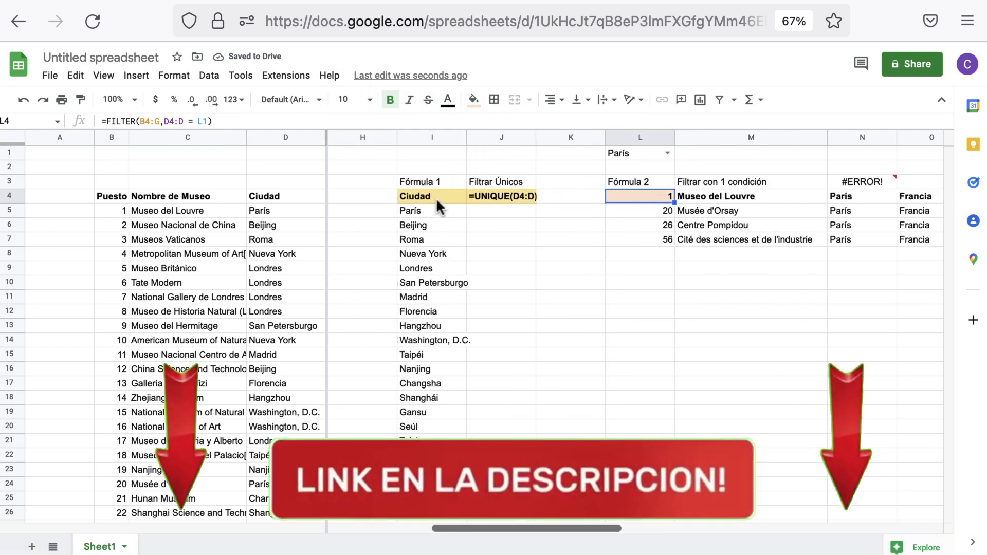
click(436, 198)
click(88, 101)
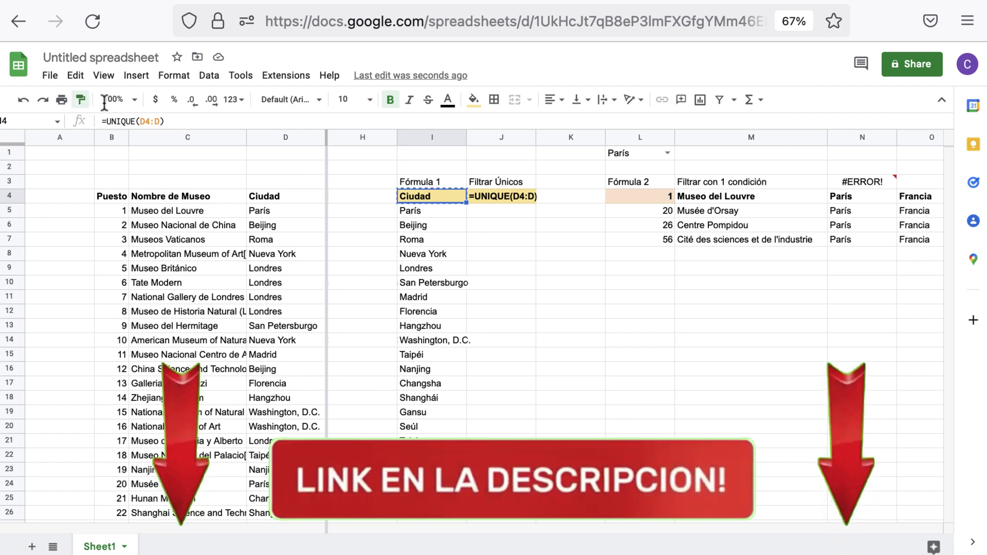
click(612, 196)
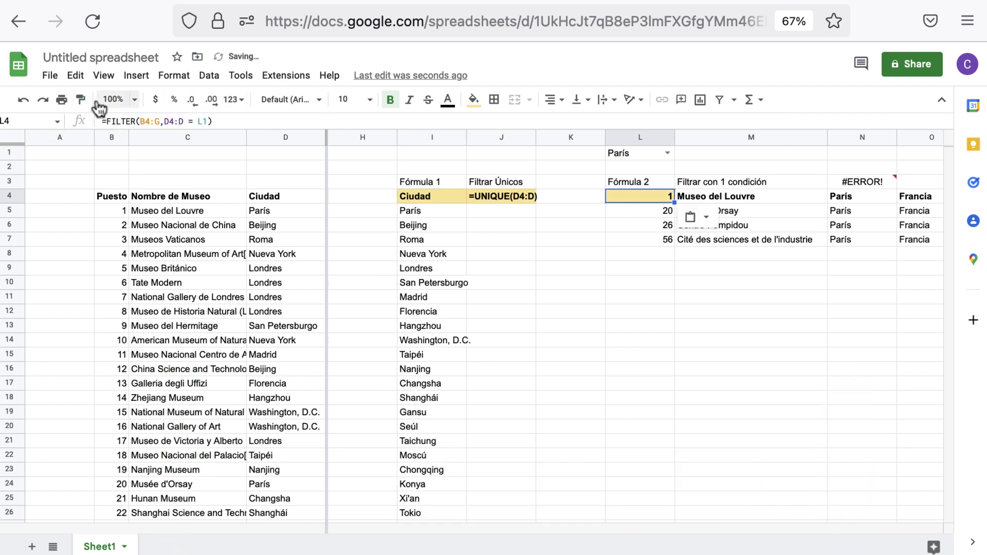
click(81, 100)
click(879, 182)
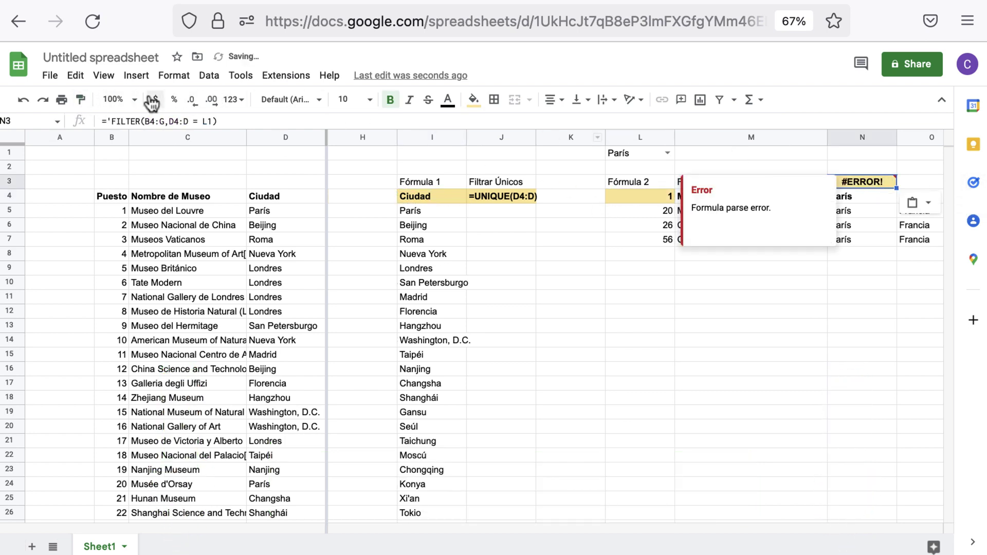
Correct N3 by putting the apostrophe before the equals sign, so it holds the text =FILTER(B4:G,D4:D = L1)
key(Return)
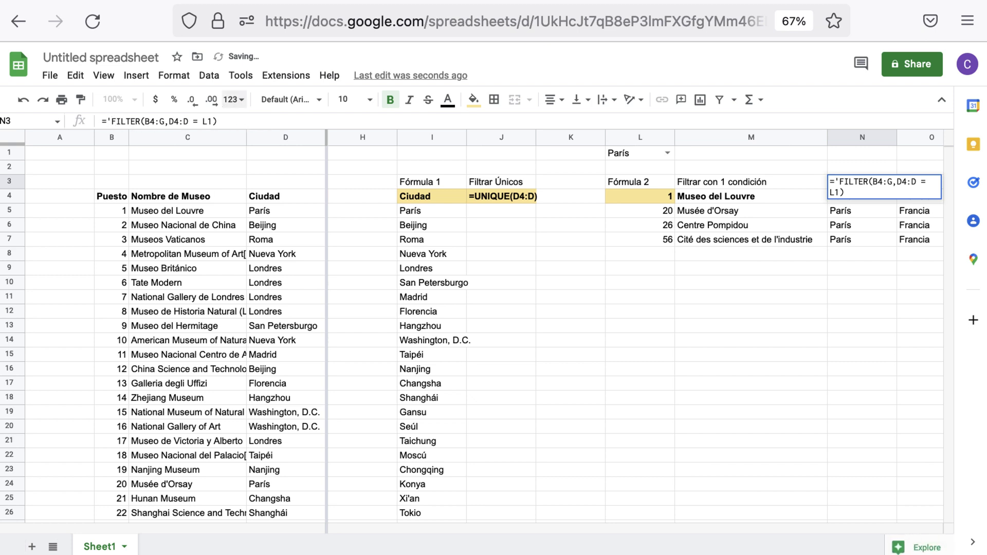
key(Escape)
text(=)
key(Return)
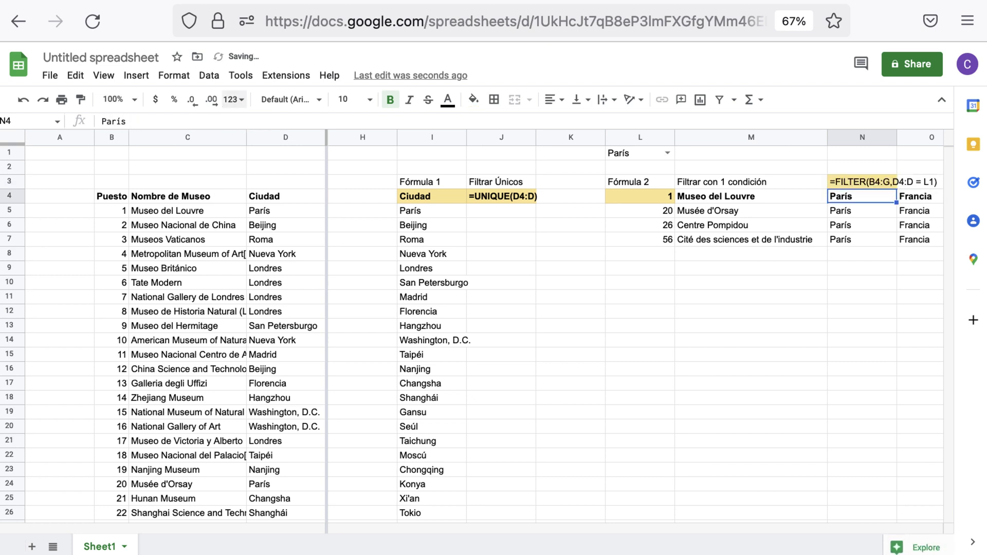
Copy N3's yellow format onto the formula label T3 and the formula cell R4
key(Up)
click(80, 100)
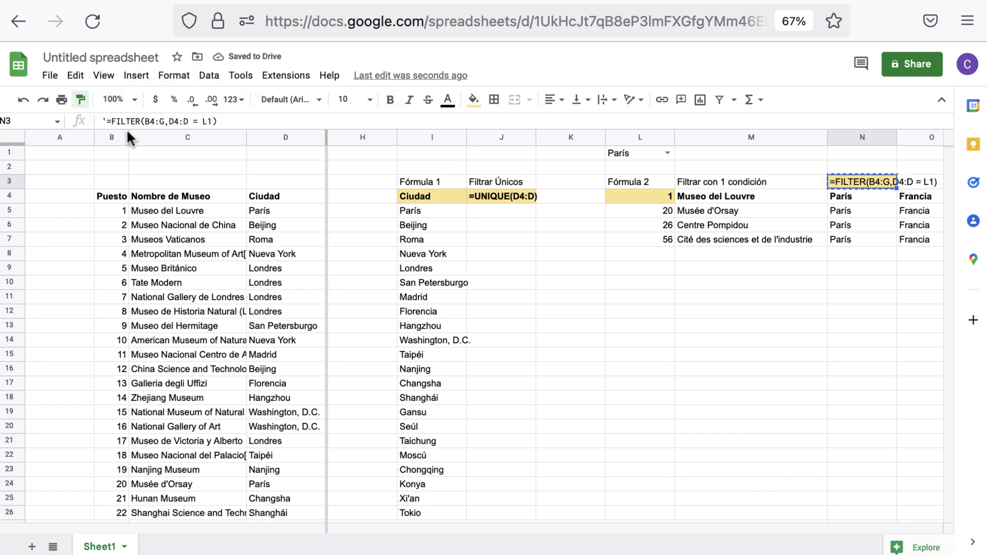
scroll(759, 227, right, 5)
scroll(759, 227, right, 3)
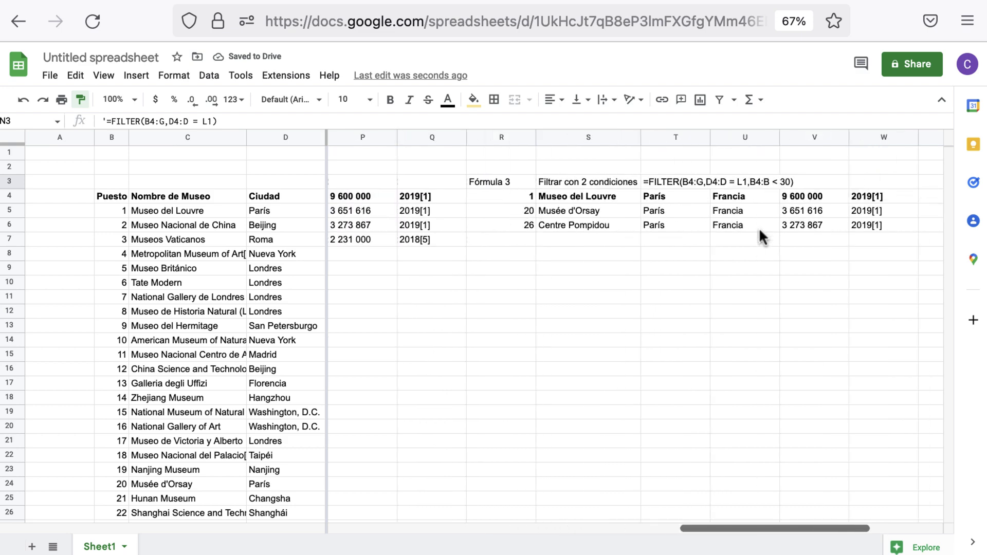
click(667, 181)
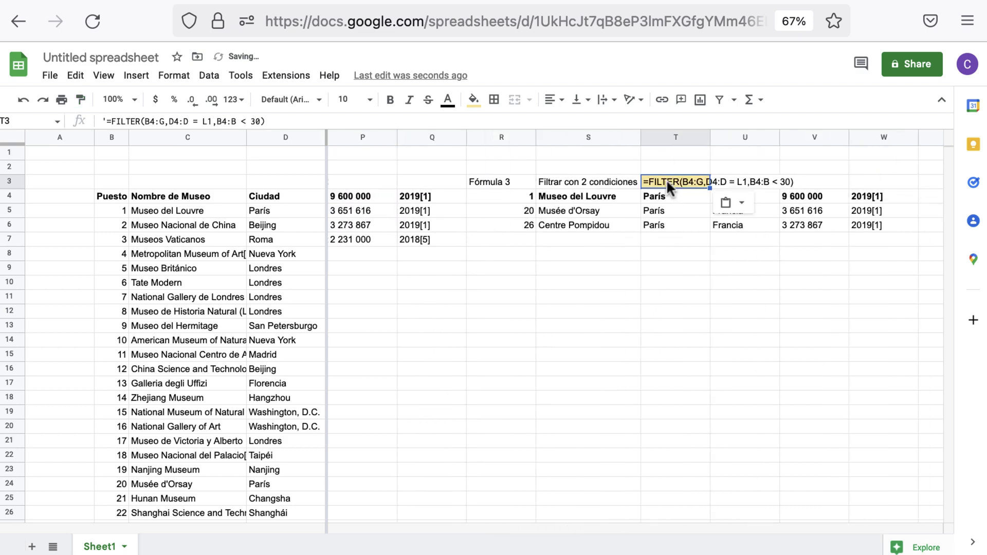
click(81, 99)
click(499, 194)
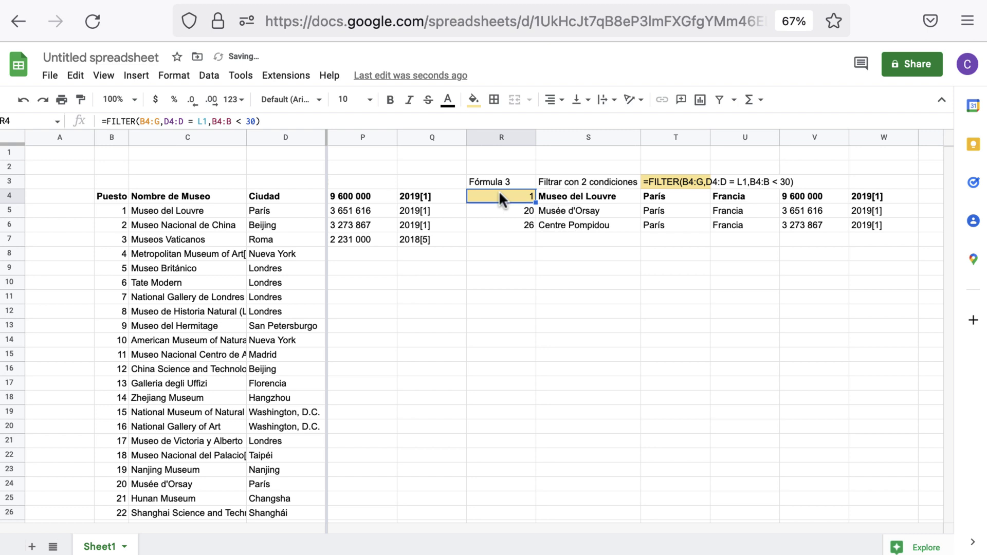
click(615, 341)
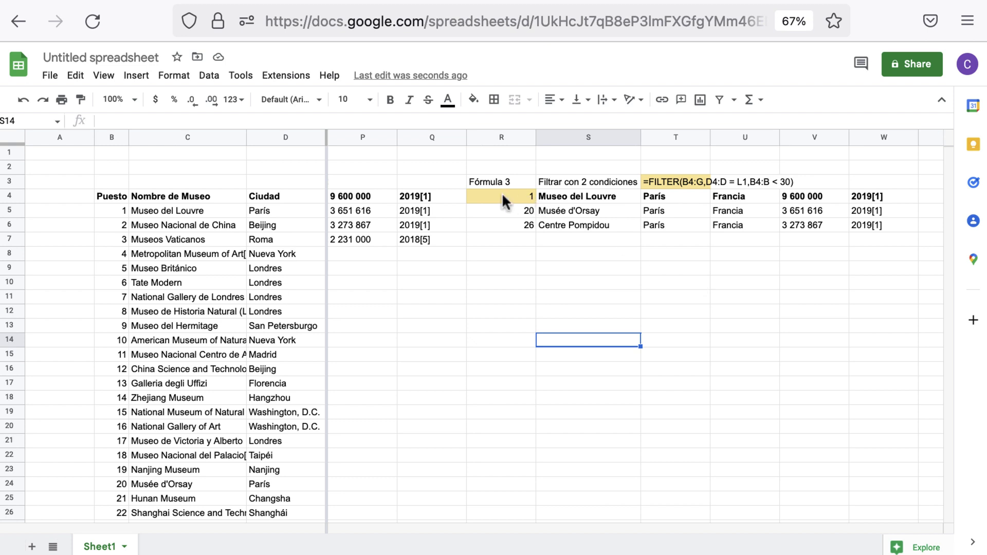
Enter the heading "Sort, ordenar por columna" in X3 for the next formula
scroll(502, 192, right, 3)
click(770, 180)
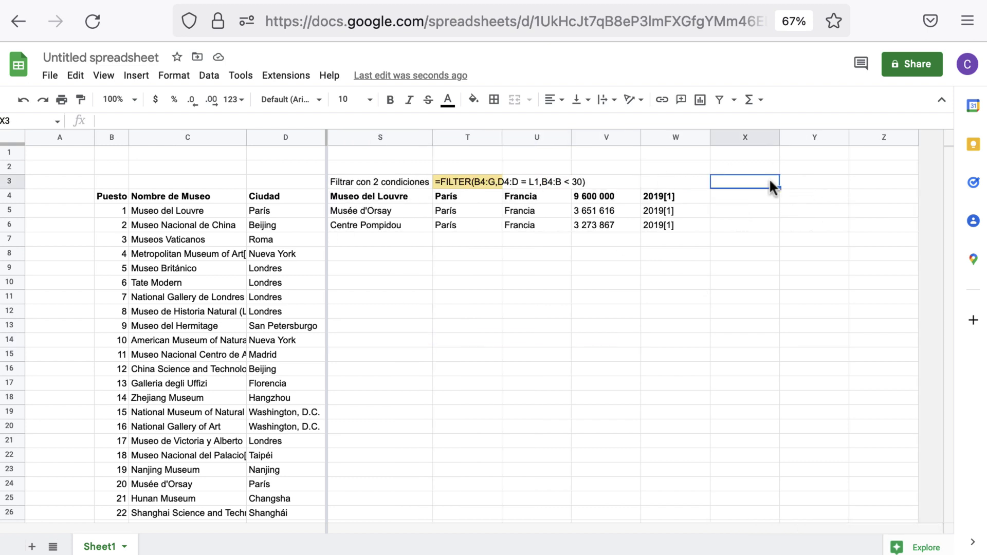
text(Sort)
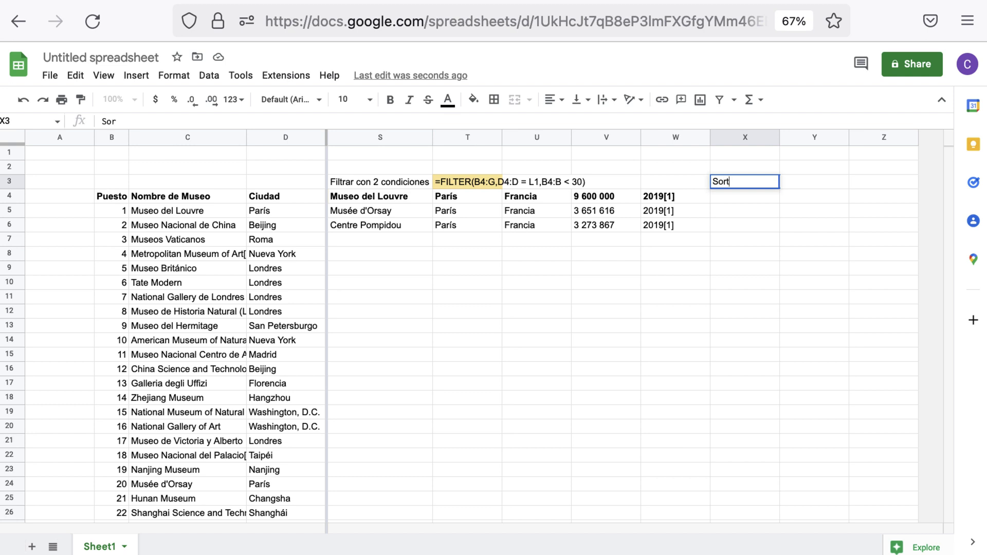
text(, or)
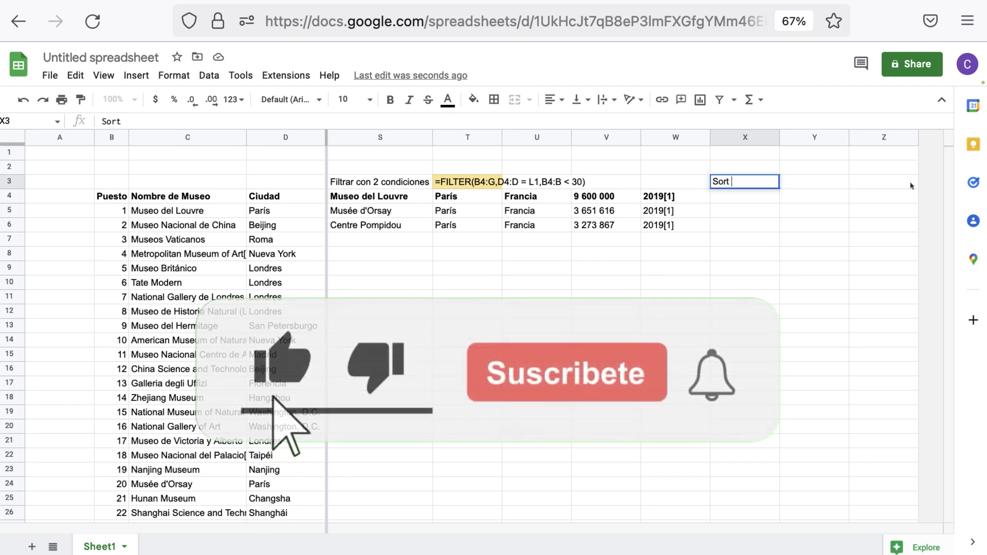
text(denar)
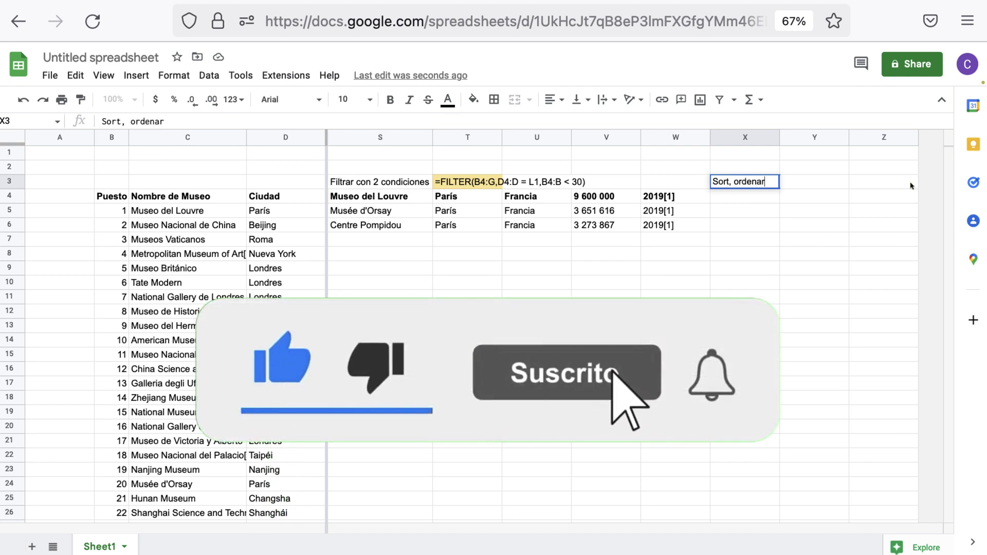
text( por )
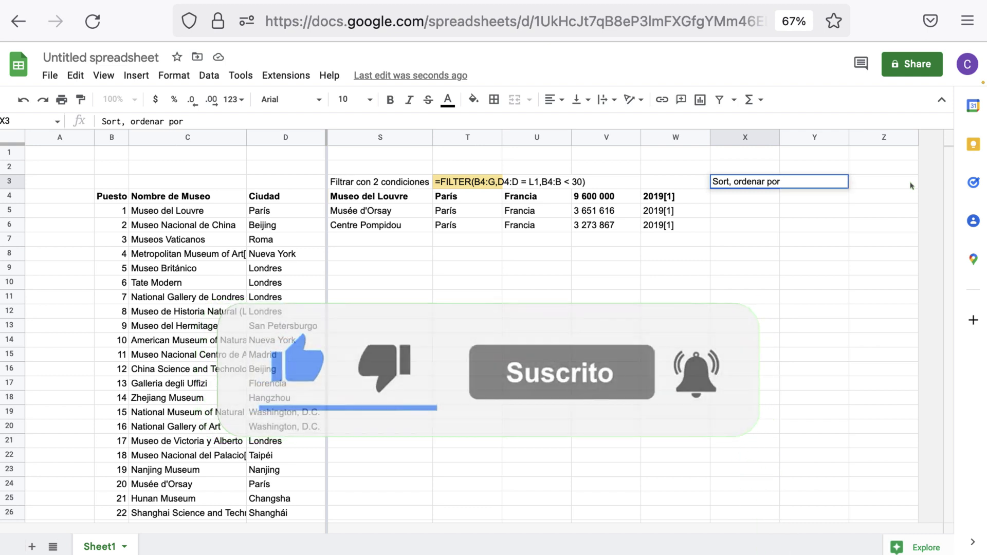
text(columna)
key(Return)
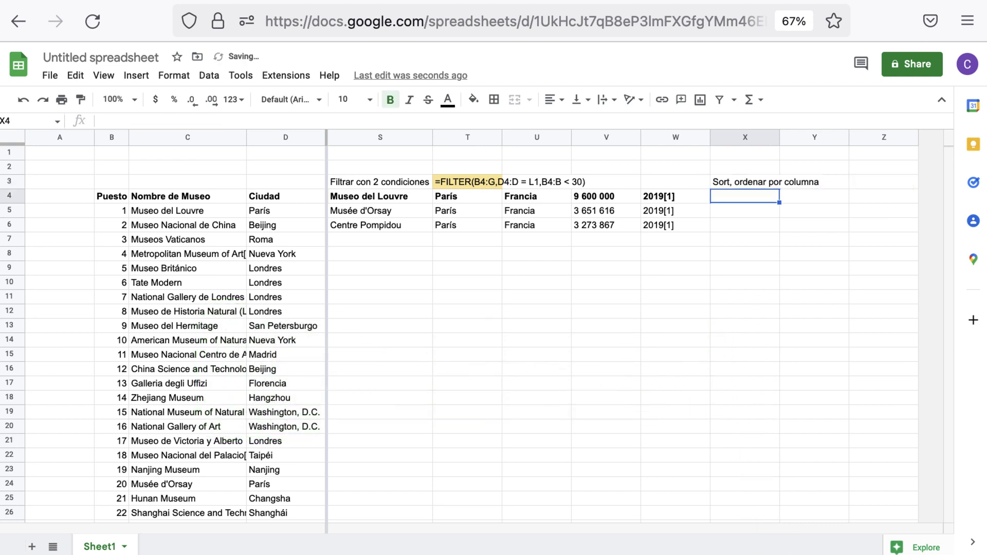
Start a SORT formula in X4 with the open-ended museum table range B4:G as the data to sort
text(=so)
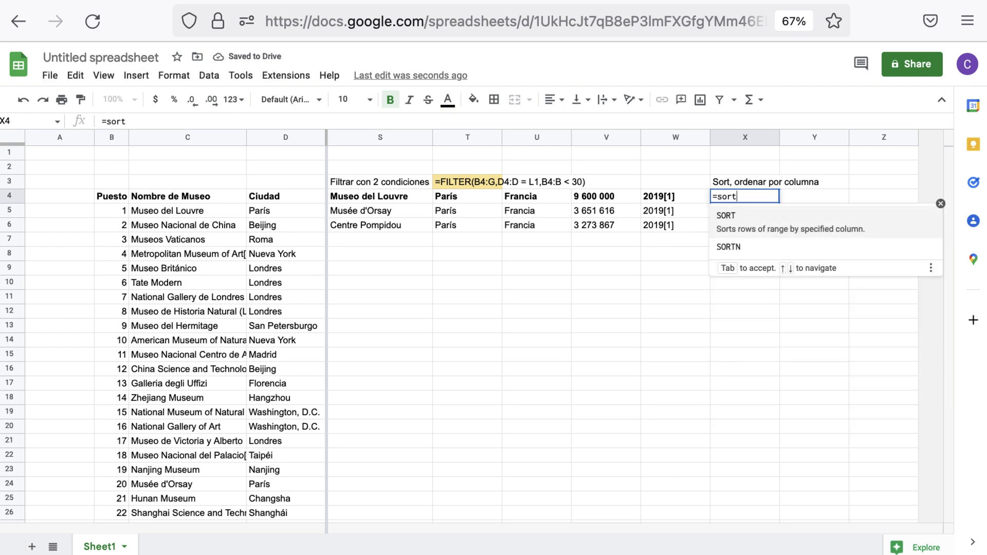
text(rt)
key(Tab)
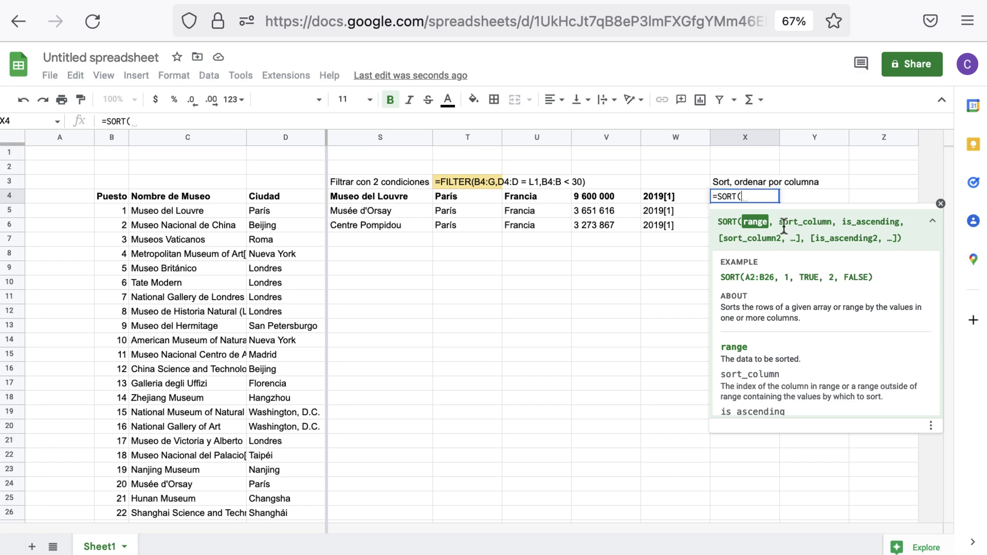
scroll(515, 200, left, 15)
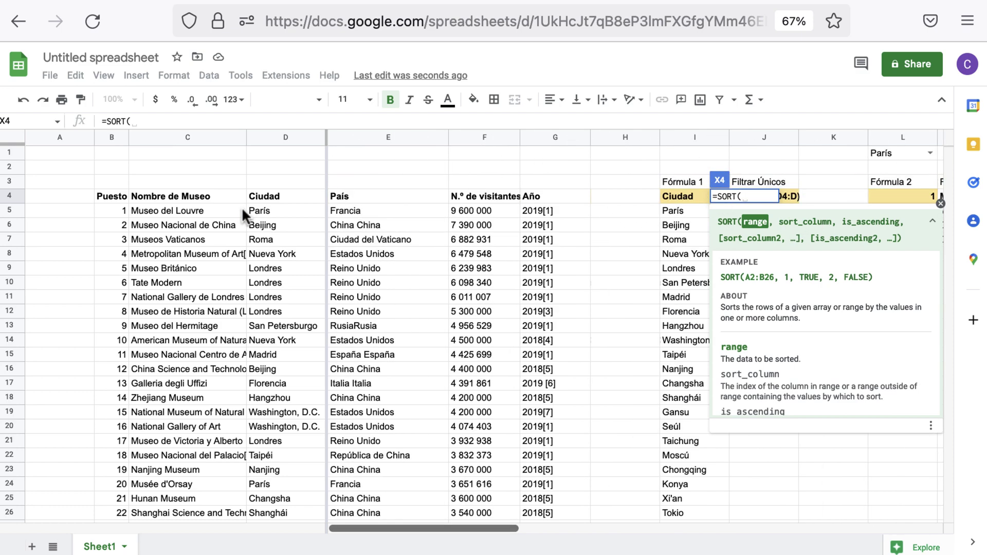
drag(111, 196, 539, 197)
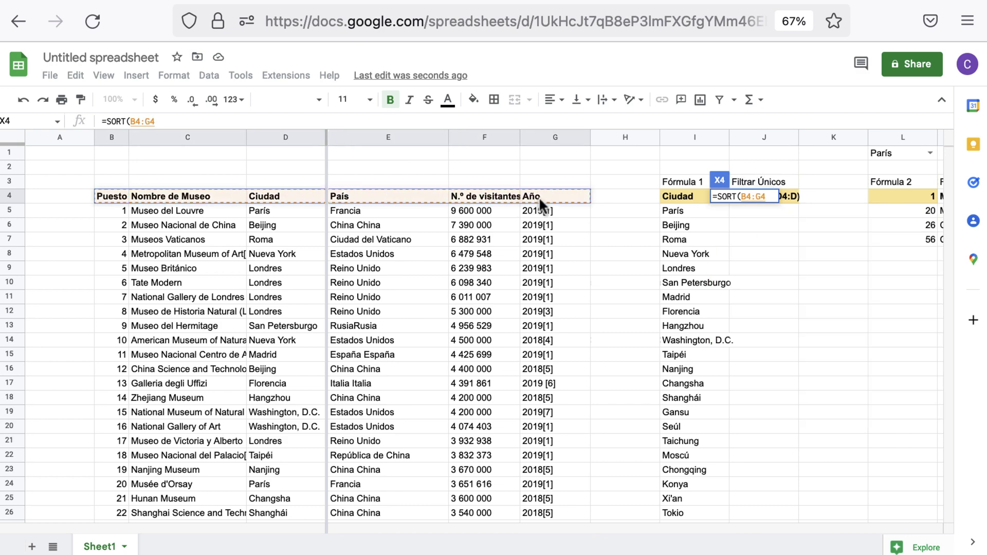
key(BackSpace)
text(m)
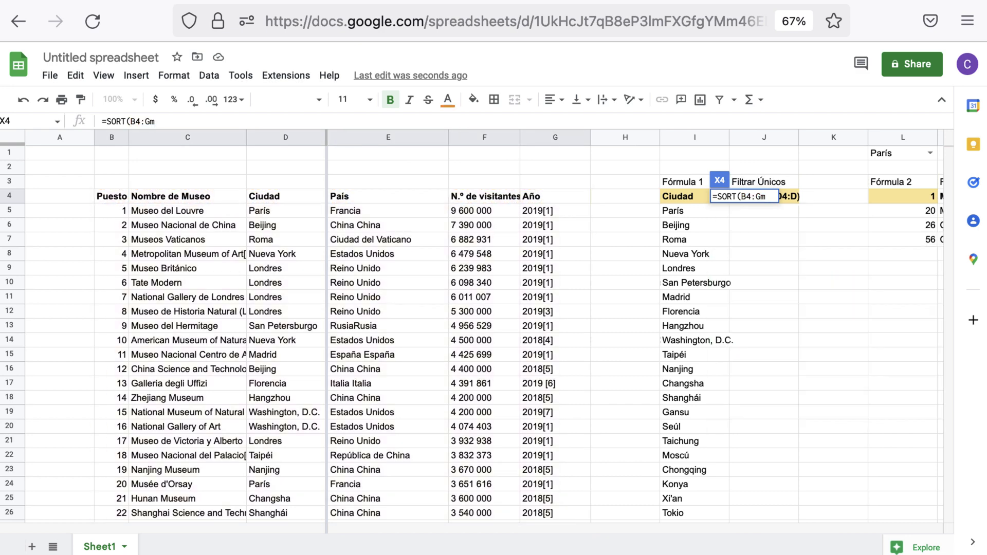
key(BackSpace)
text(,)
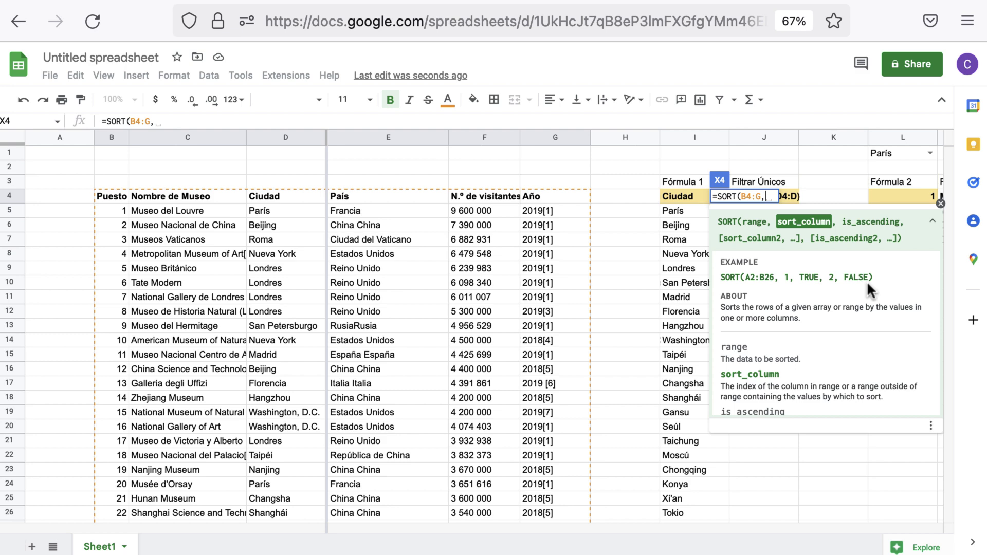
Complete the X4 formula with sort column 3 and ascending order, giving =SORT(B4:G,3,TRUE)
text(3)
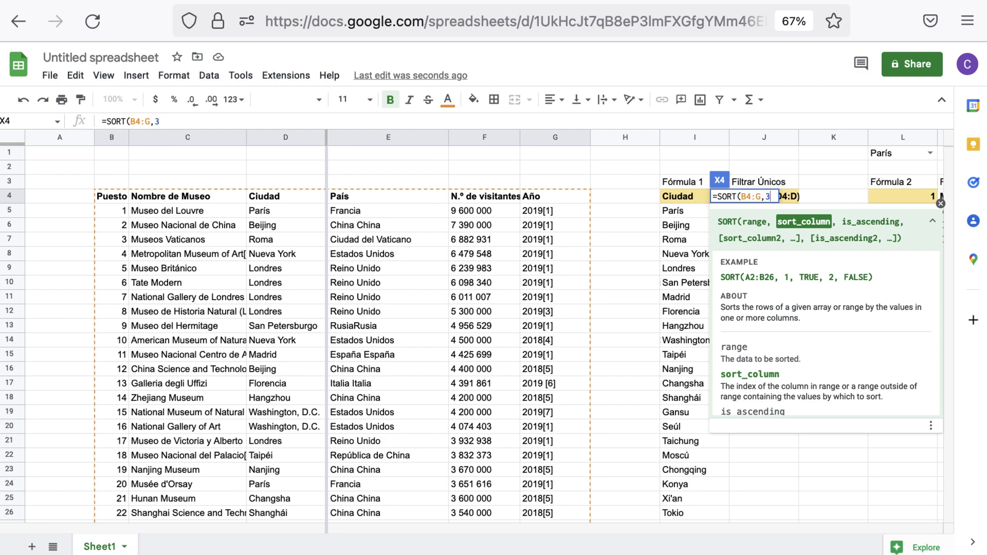
text(,)
text(TRUE()
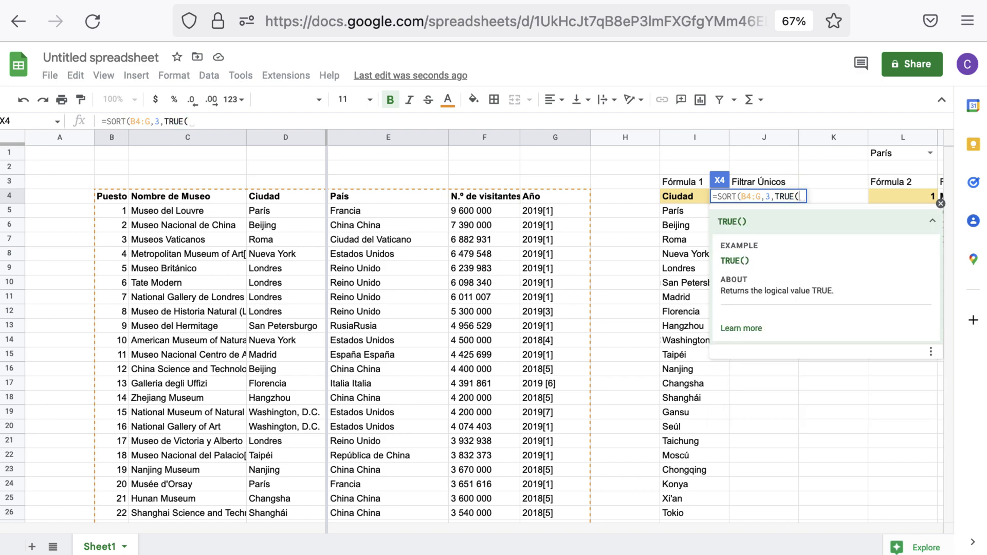
key(BackSpace)
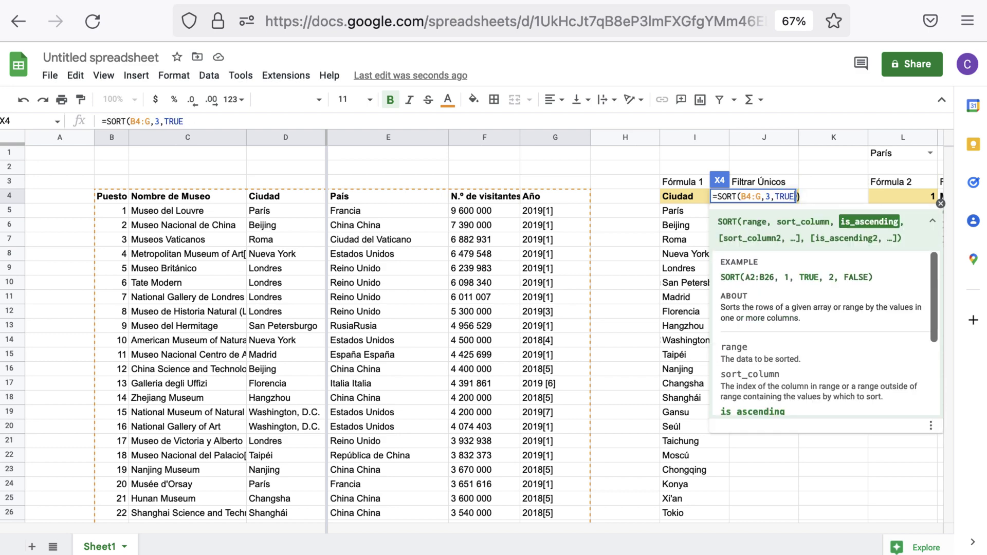
text())
key(Return)
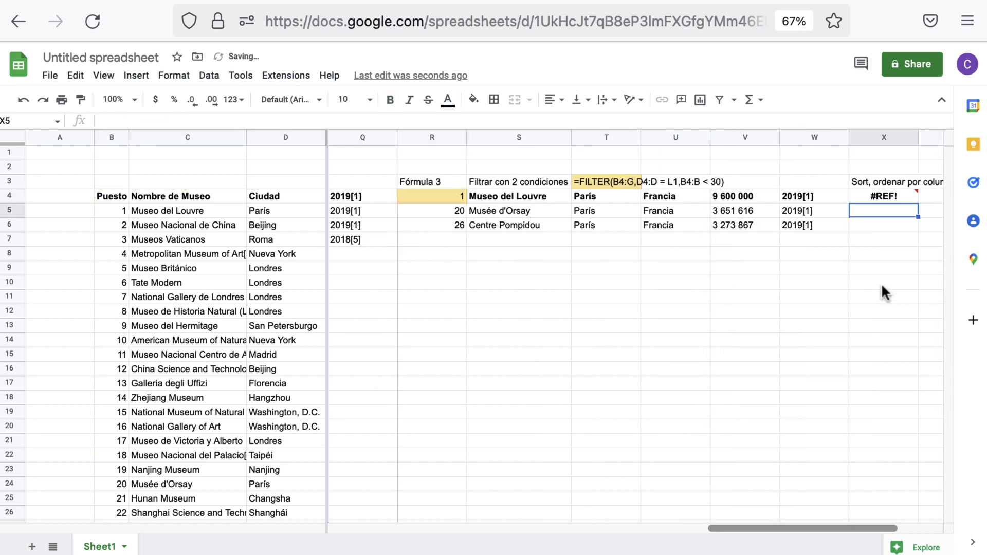
Copy the full SORT formula text from X4, leaving the cell unchanged
scroll(903, 277, right, 5)
scroll(903, 278, right, 1)
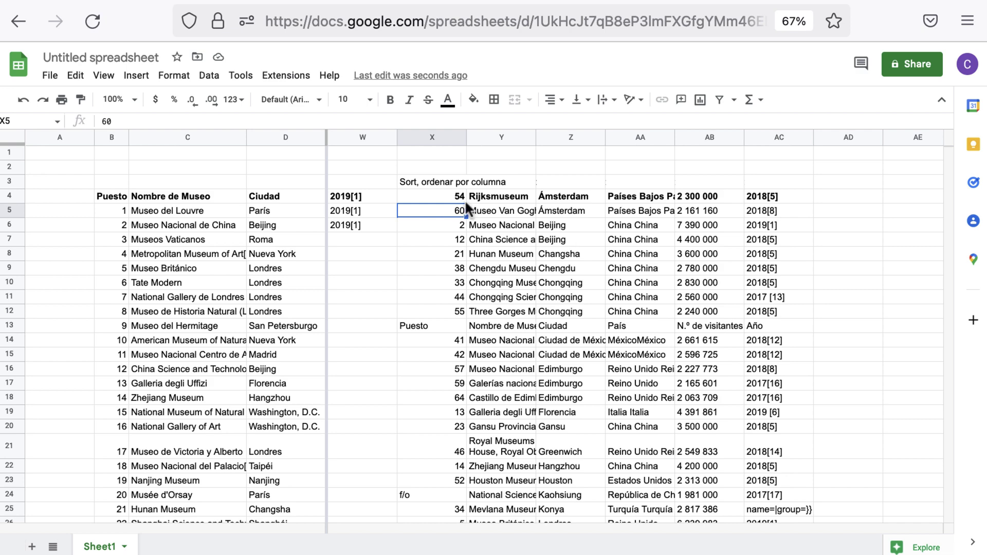
click(442, 184)
click(443, 200)
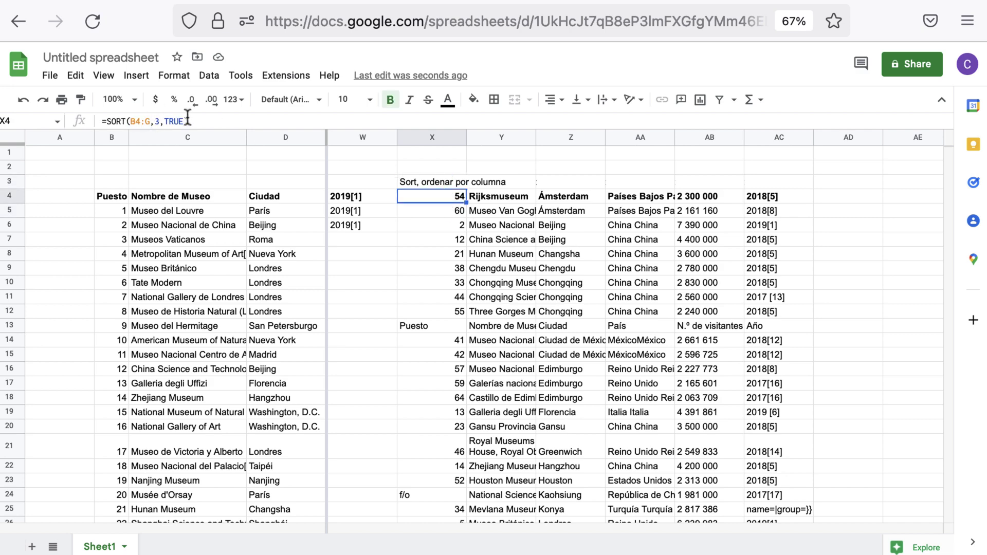
drag(188, 121, 8, 108)
key(ctrl+c)
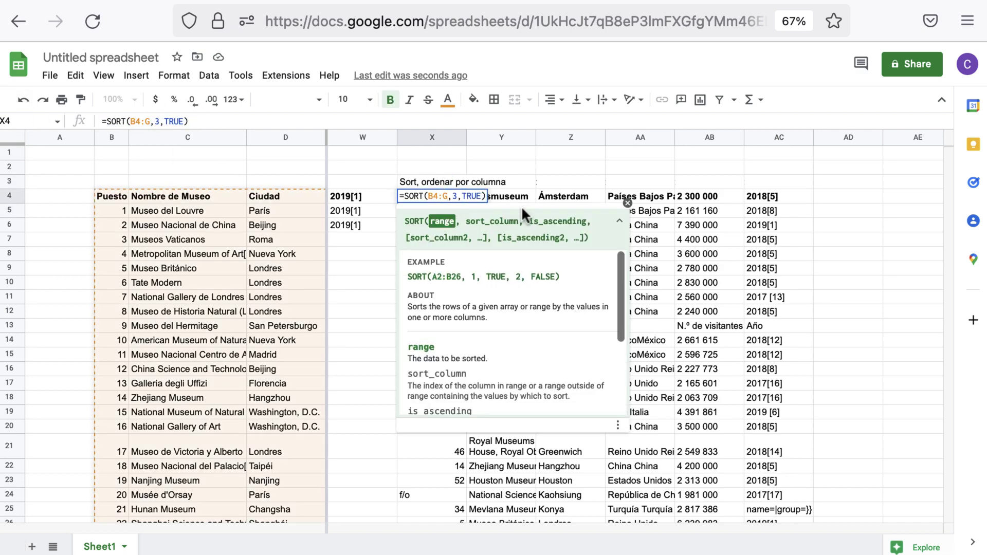
key(Escape)
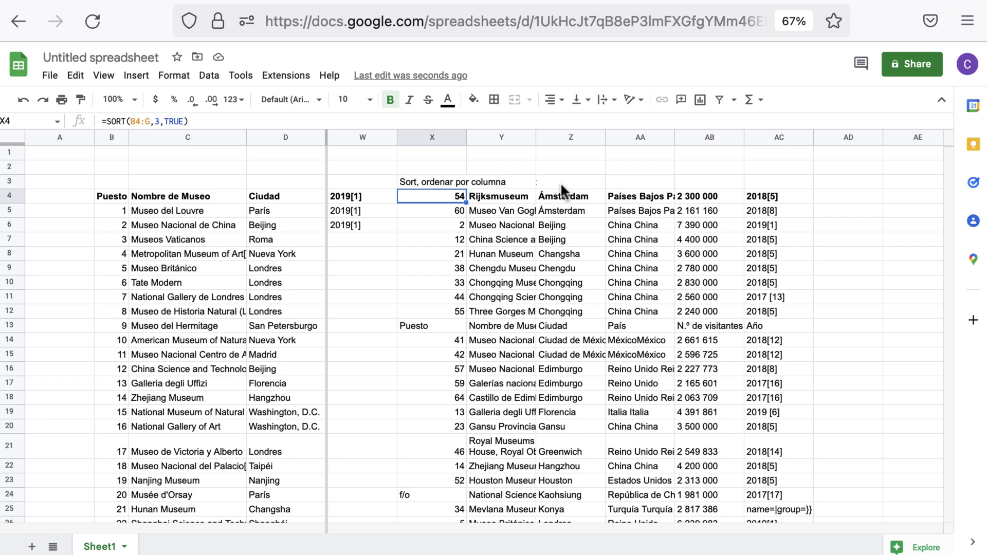
Widen column X to fit its heading and put the copied formula in Y3 as the text =SORT(B4:G,3,TRUE)
click(561, 182)
click(509, 181)
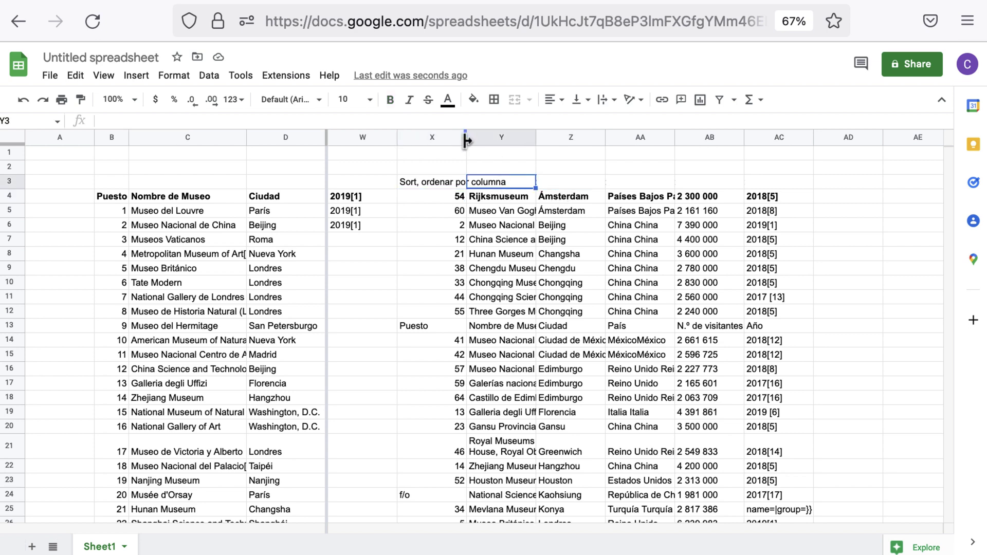
drag(467, 140, 509, 140)
click(302, 118)
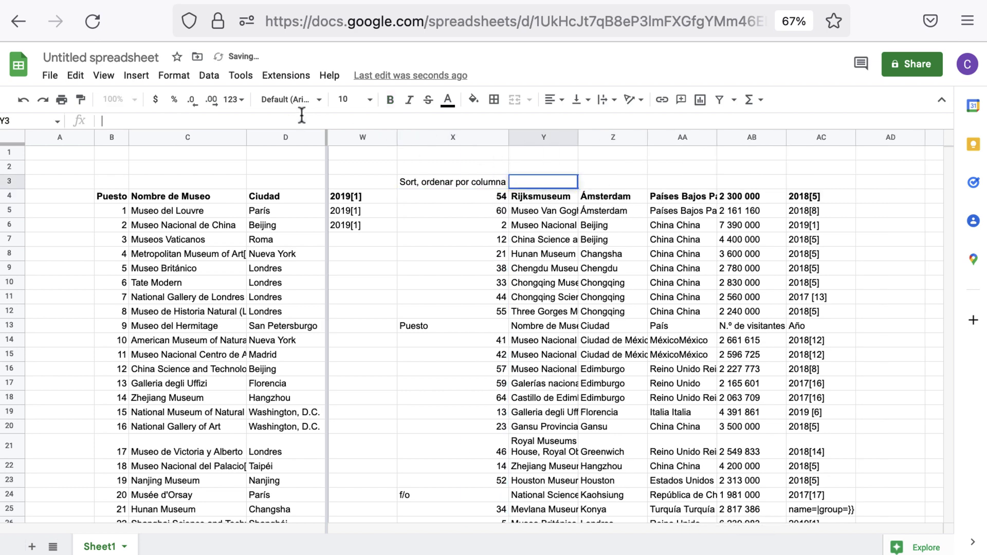
key(ctrl+v)
key(Return)
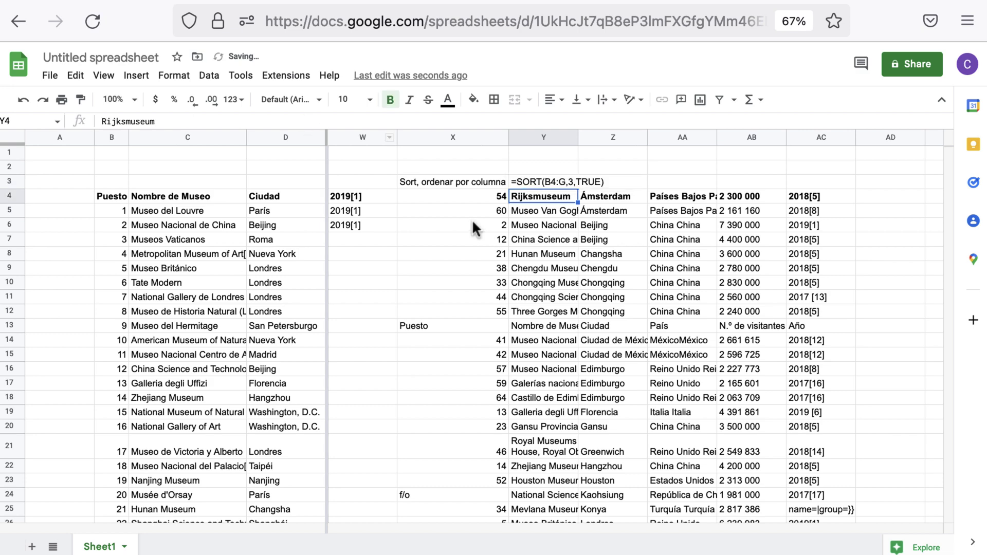
Copy T3's yellow format onto the SORT formula cell X4 and its formula label Y3
scroll(472, 219, left, 3)
click(360, 183)
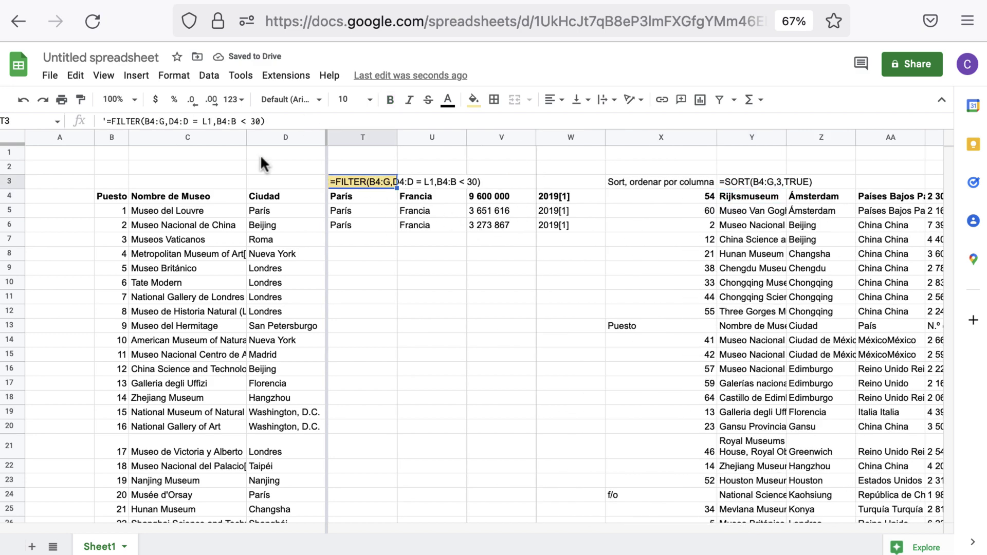
click(81, 99)
click(643, 196)
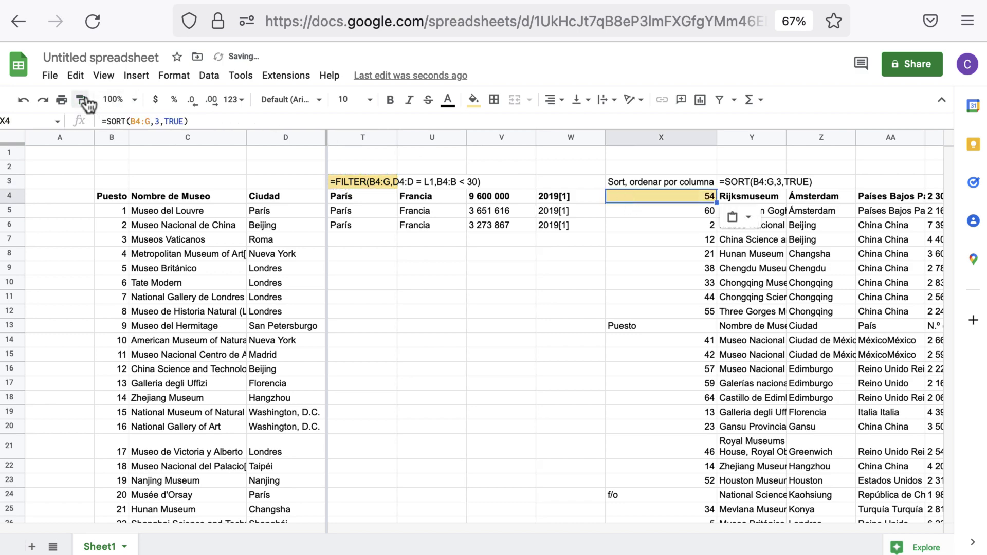
click(81, 100)
scroll(764, 213, right, 2)
click(624, 180)
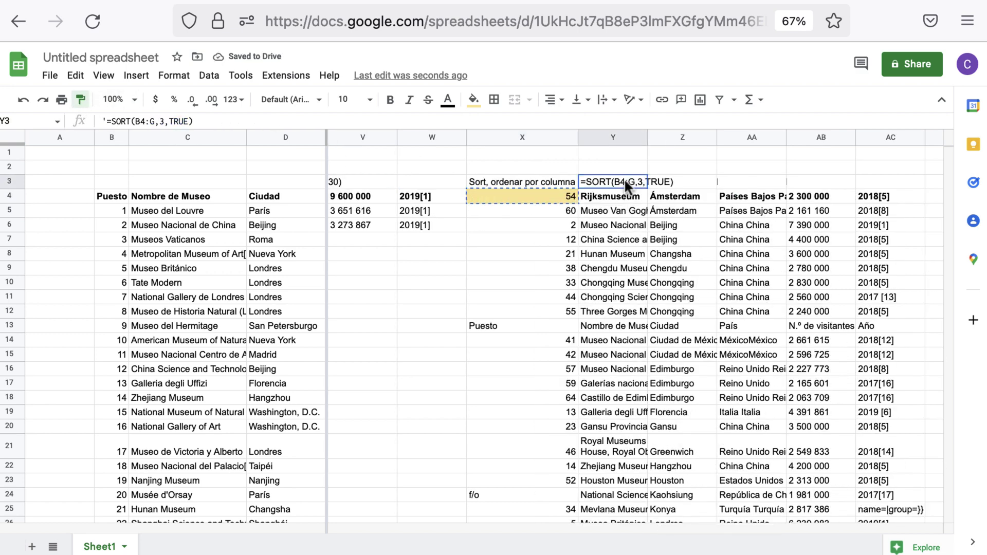
click(811, 296)
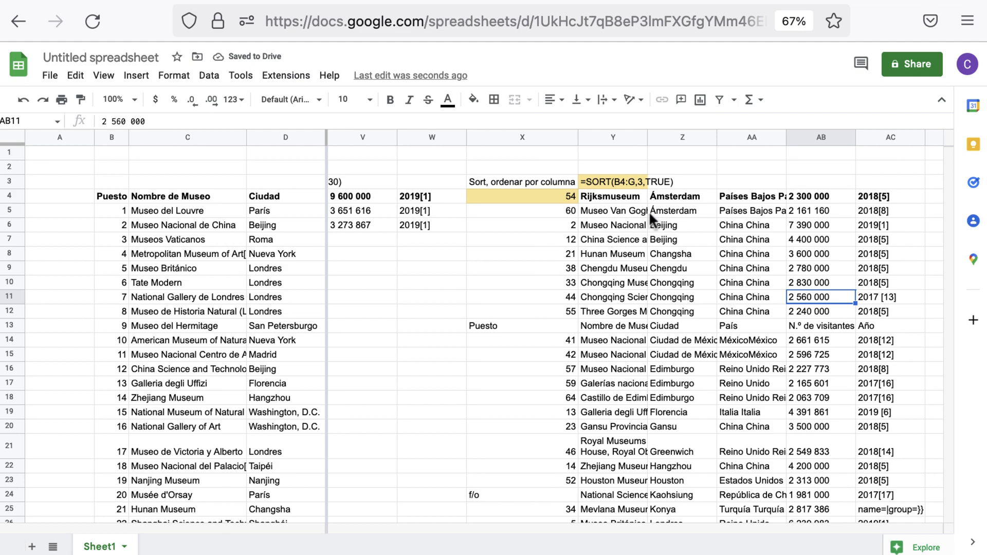
Examine the museum list sorted by city, then look over the earlier filter results beside it
scroll(649, 211, down, 10)
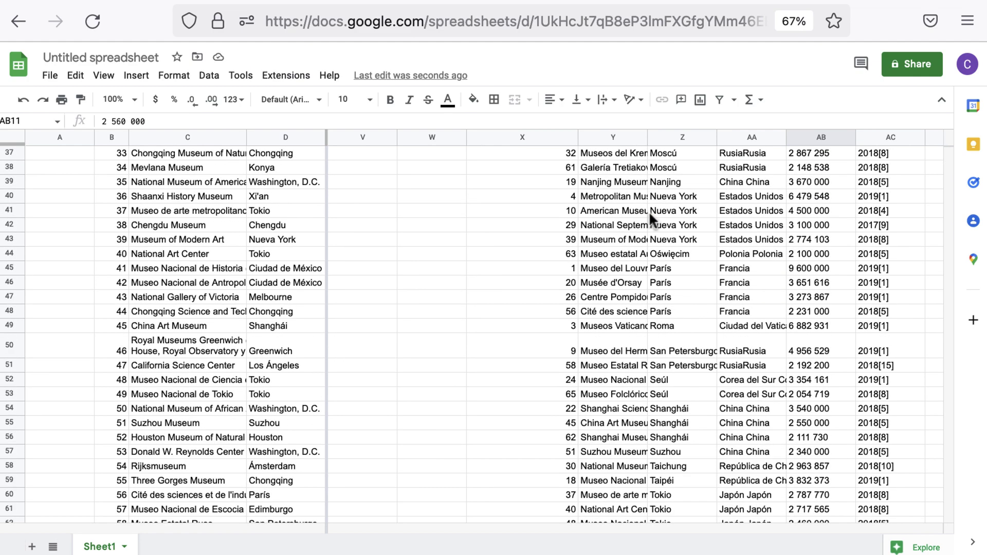
scroll(649, 211, down, 4)
scroll(650, 219, up, 14)
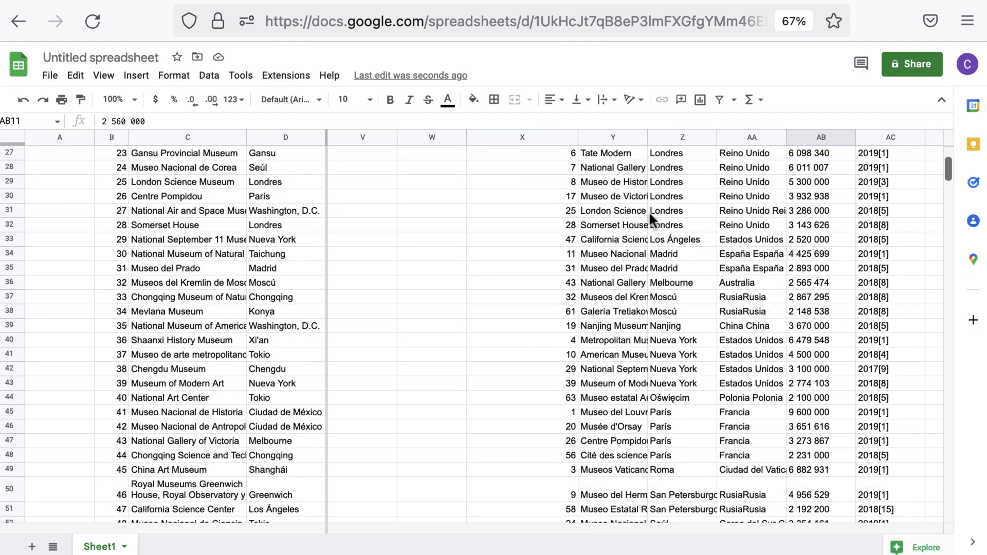
scroll(649, 210, up, 3)
scroll(649, 211, right, 2)
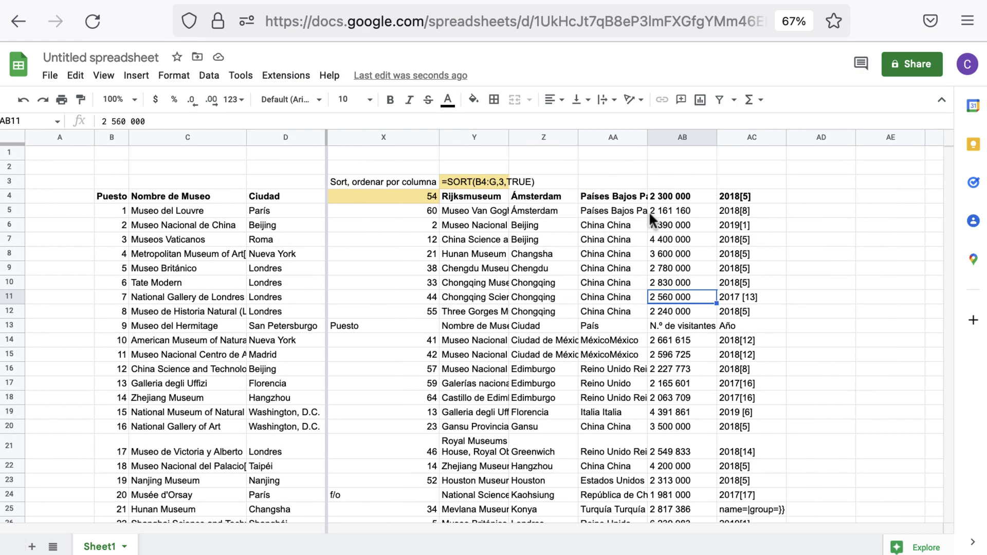
scroll(649, 211, left, 10)
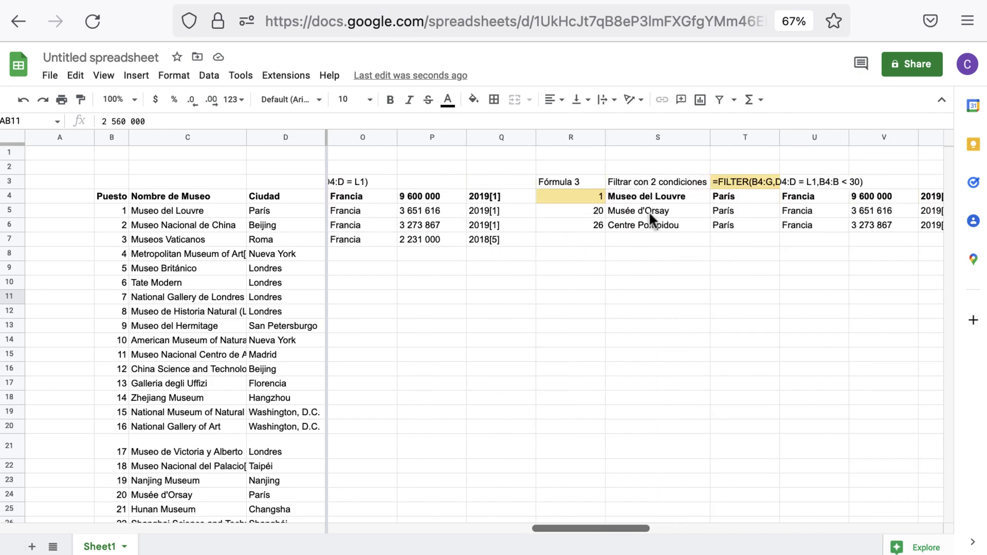
scroll(649, 211, right, 15)
scroll(649, 211, left, 4)
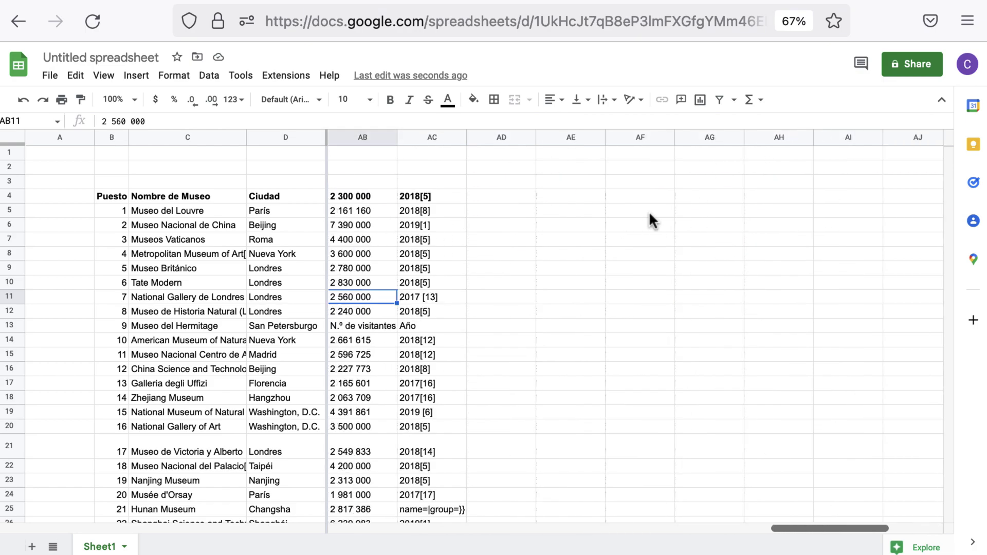
scroll(649, 211, left, 10)
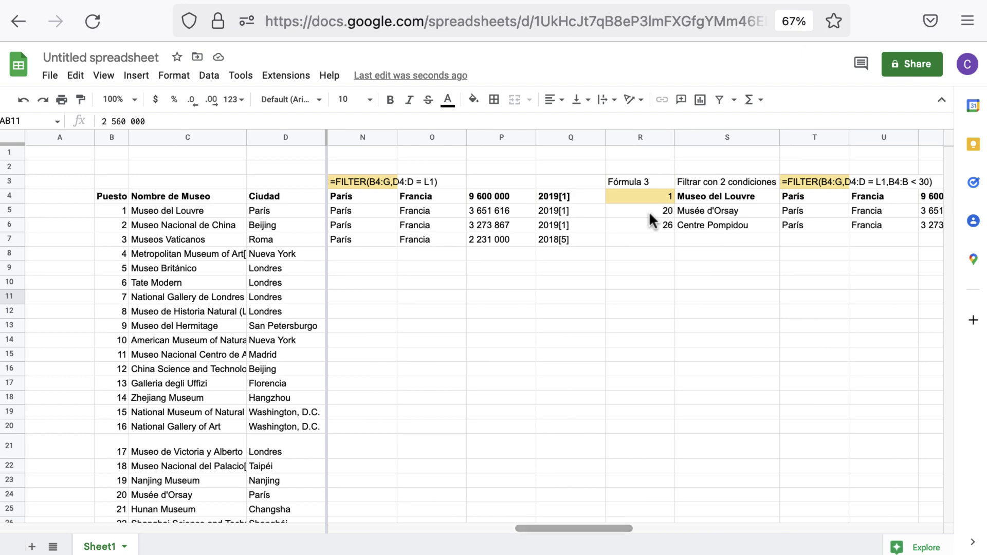
Copy the one-condition formula =FILTER(B4:G,D4:D = L1) from L4 into AE4
click(648, 197)
scroll(645, 198, left, 3)
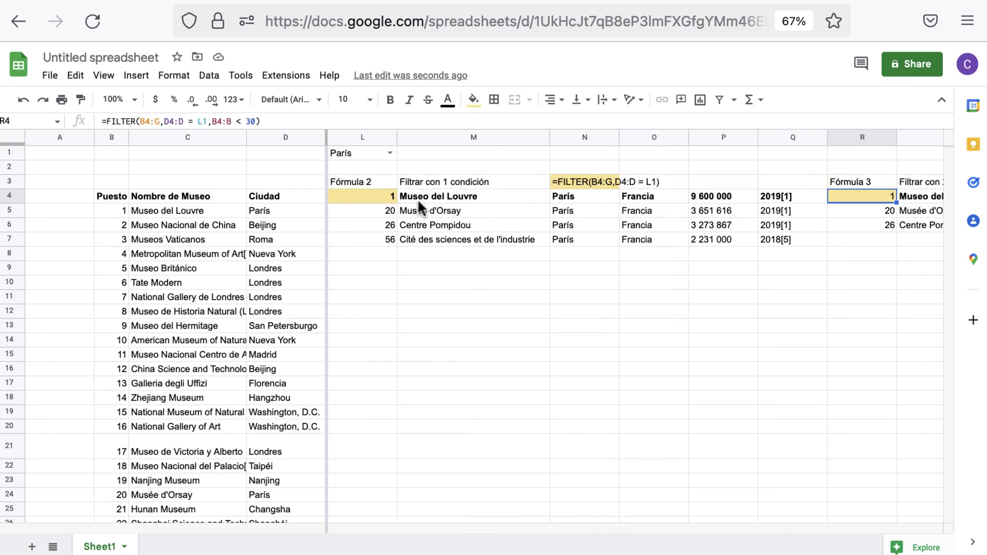
click(389, 202)
triple_click(223, 121)
key(ctrl+c)
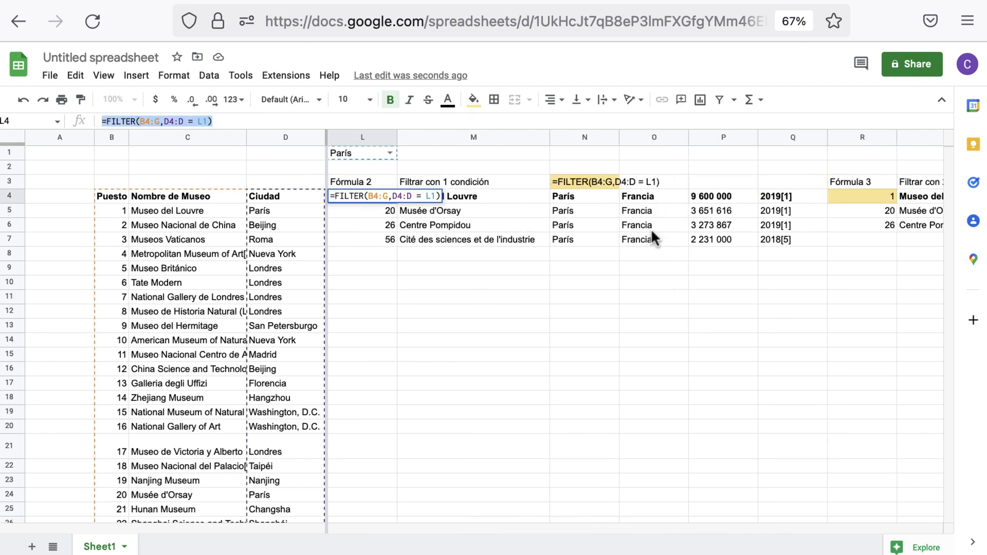
key(Escape)
scroll(652, 228, right, 10)
click(615, 195)
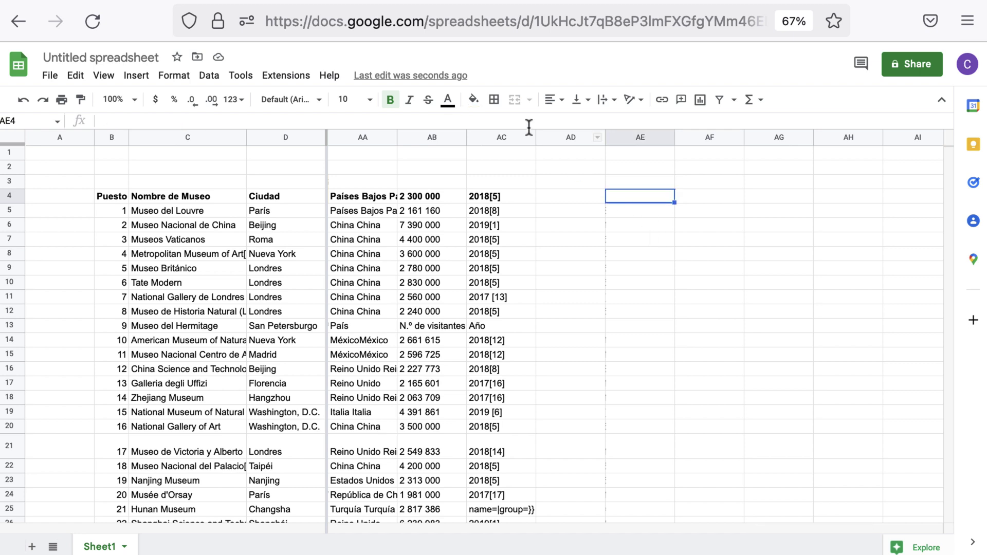
key(ctrl+v)
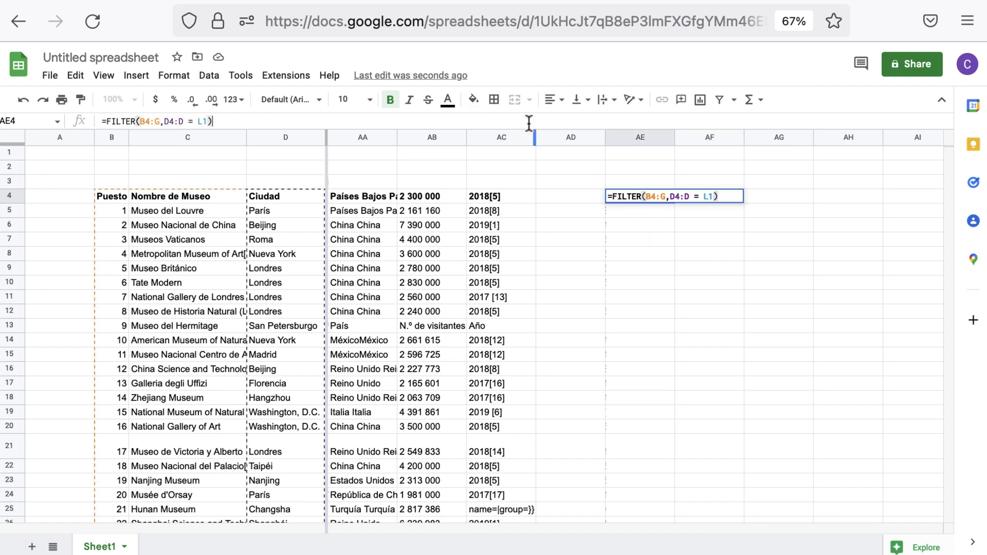
Wrap the filter formula in AE4 in SORT, ordering by column 2 ascending: =Sort(FILTER(B4:G,D4:D = L1),2,TRUE)
click(106, 121)
text(Sort()
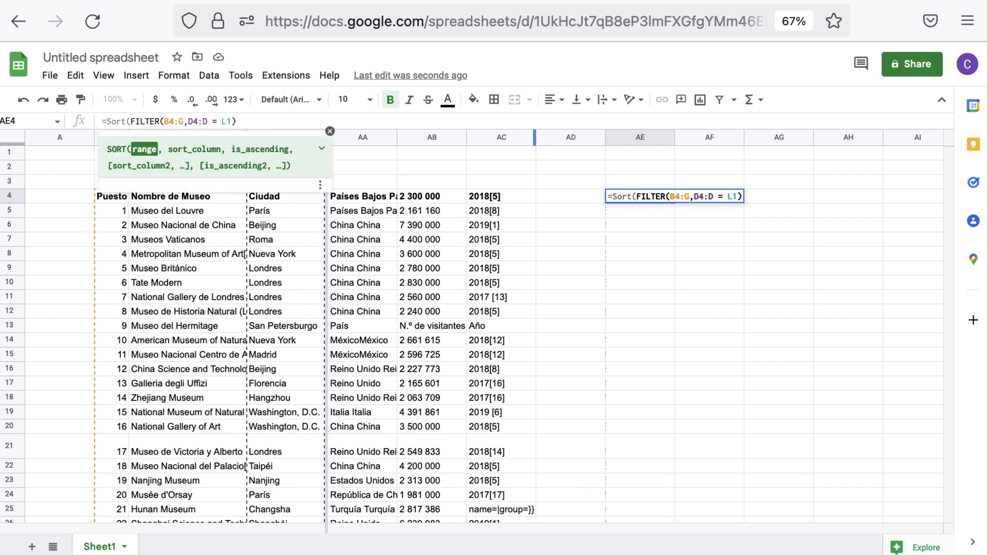
click(272, 122)
text(.)
scroll(581, 277, left, 10)
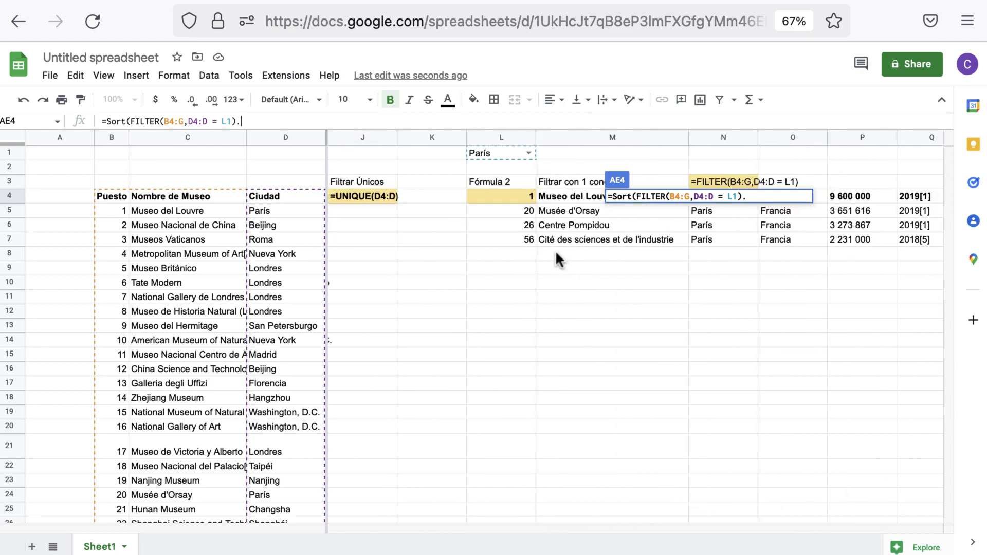
scroll(555, 250, right, 1)
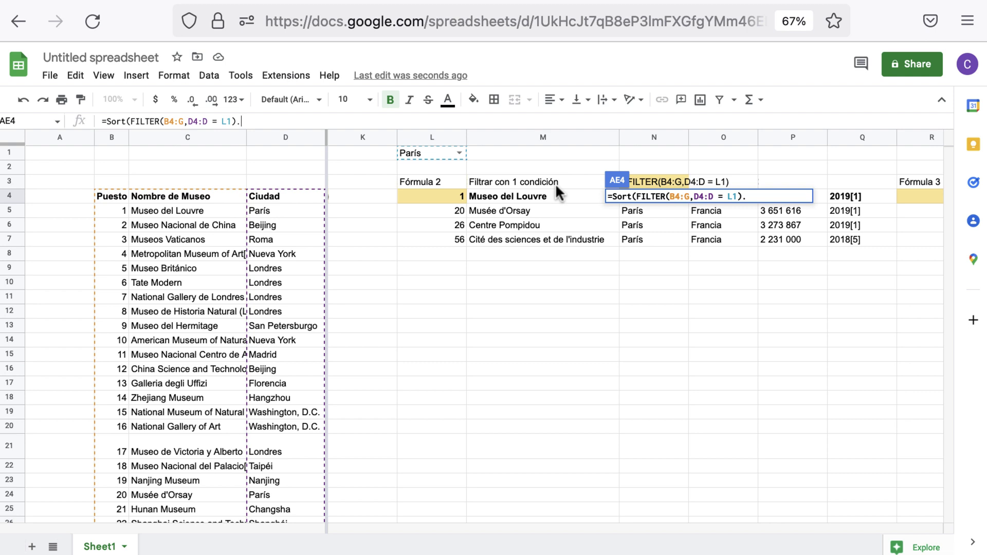
text(,2)
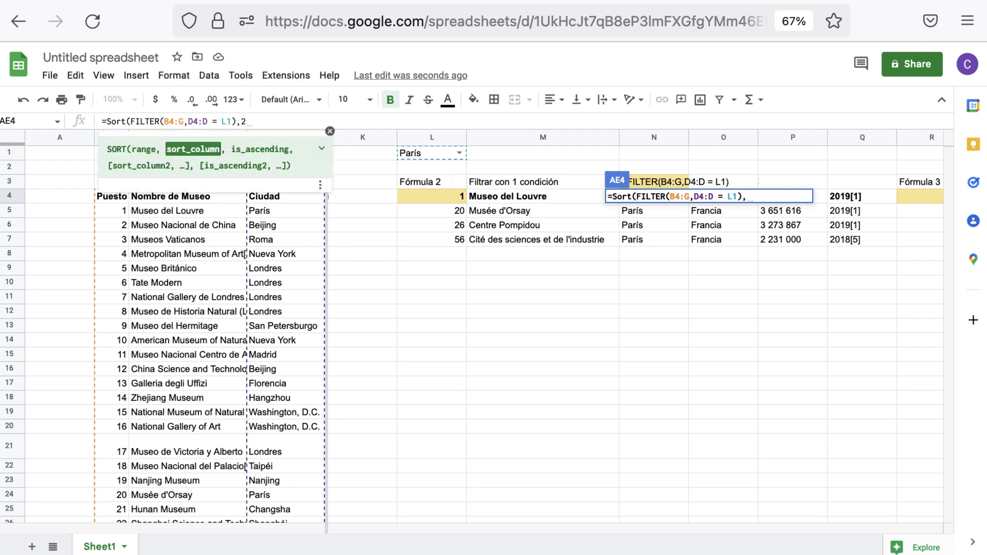
text(,T)
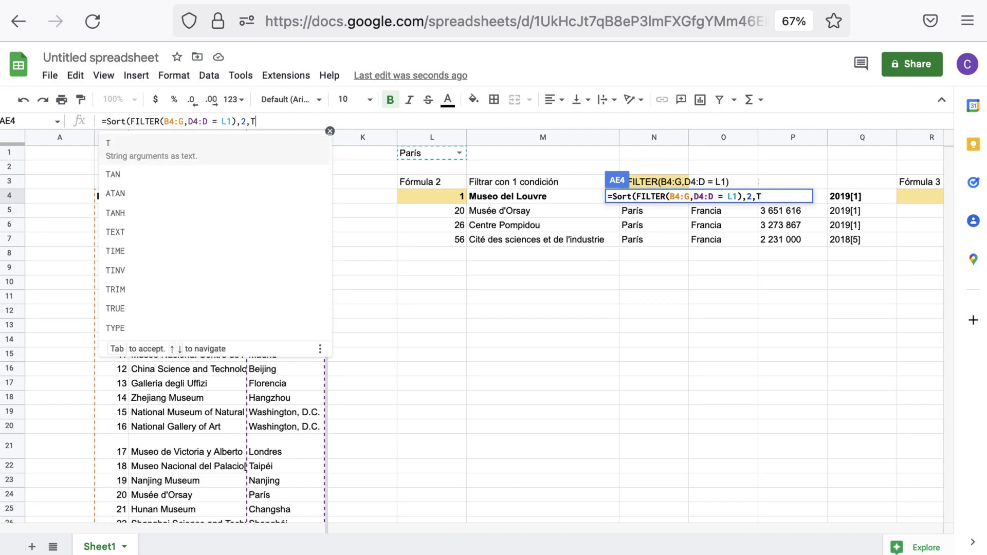
text(RUE))
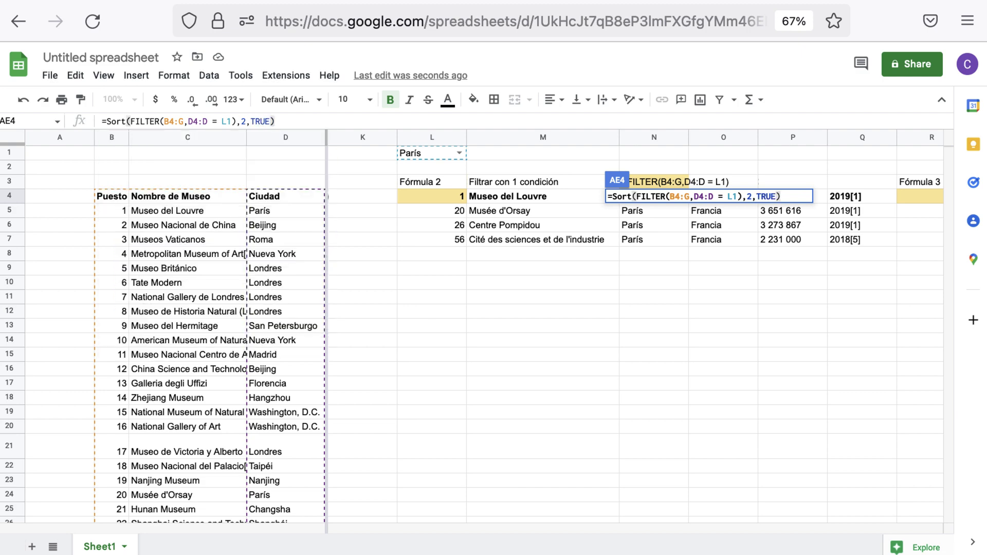
key(Return)
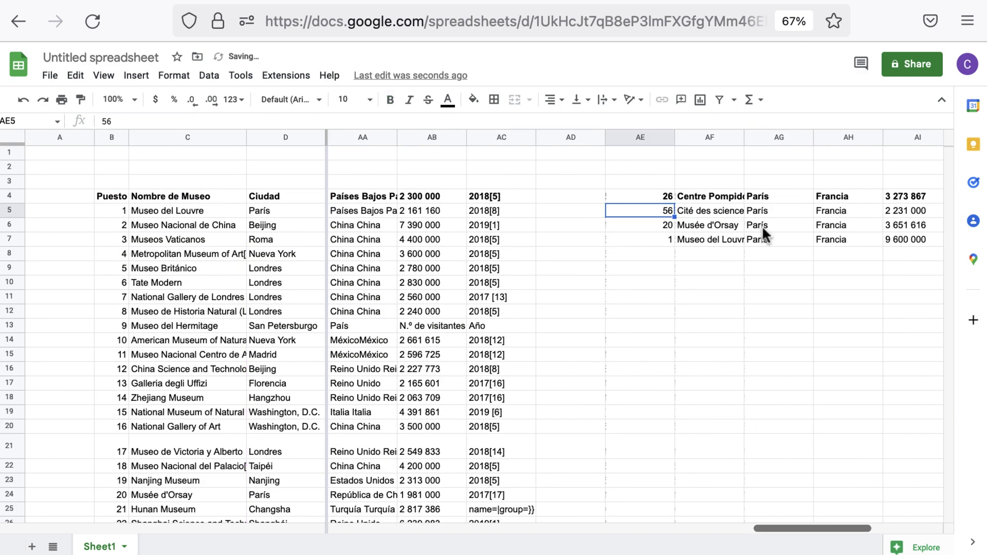
Copy the formula from AE4 and put it in AF3 as the text =Sort(FILTER(B4:G,D4:D = L1),2,TRUE)
scroll(740, 234, right, 3)
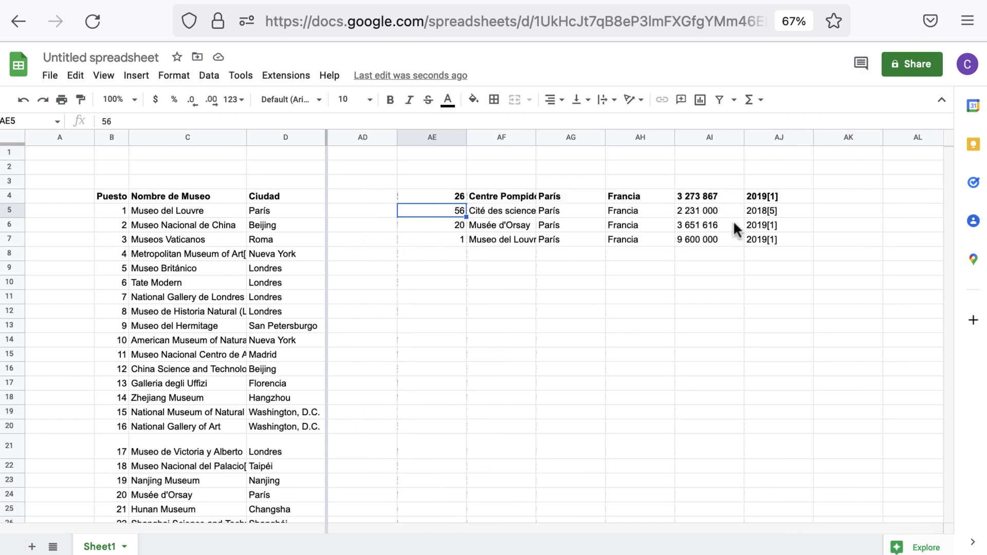
click(445, 195)
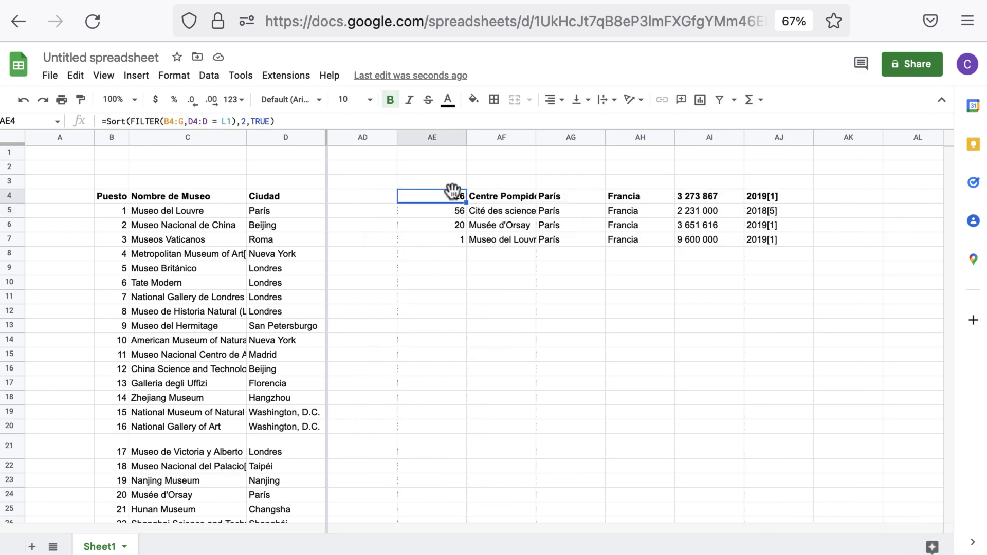
drag(280, 122, 61, 120)
key(ctrl+c)
key(Escape)
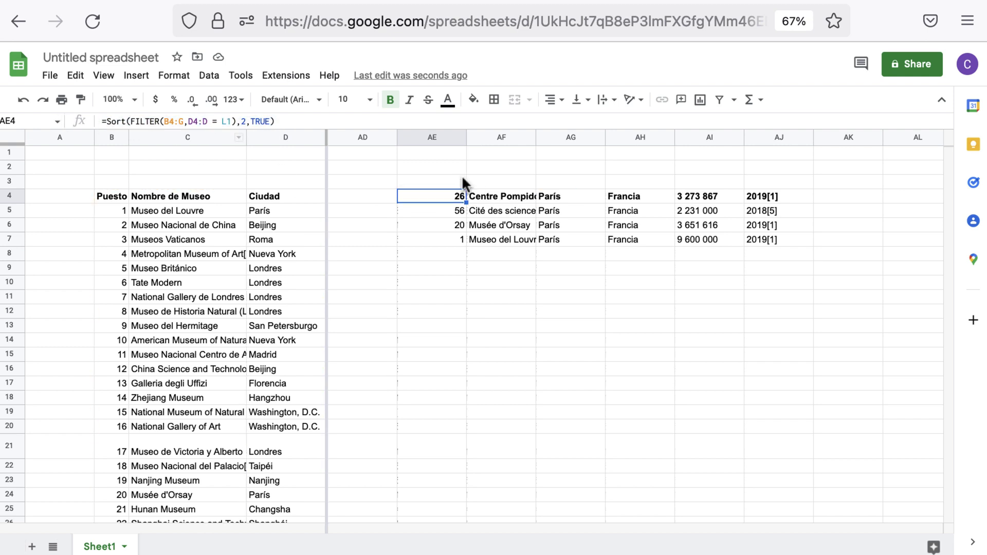
click(462, 182)
click(502, 183)
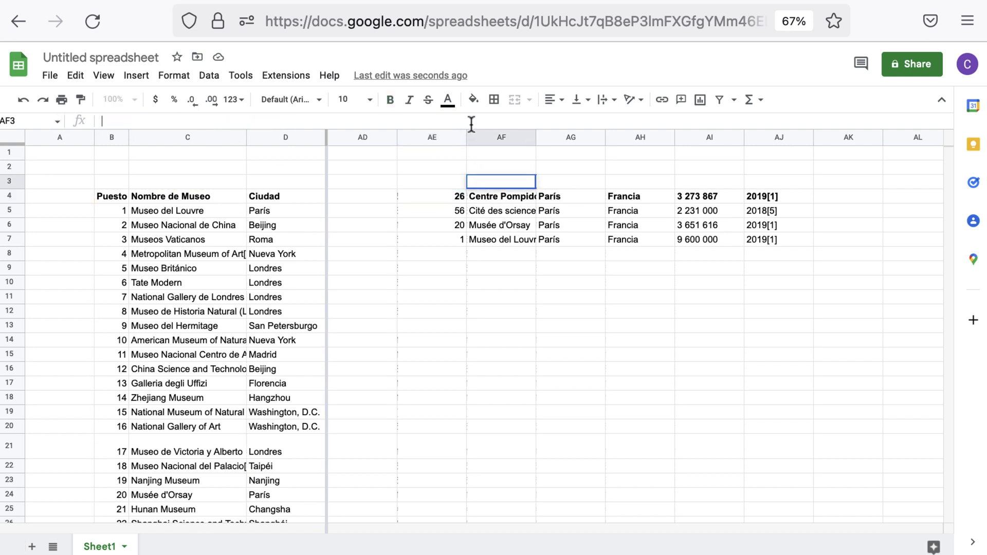
text(')
key(ctrl+v)
key(Return)
key(Up)
key(Left)
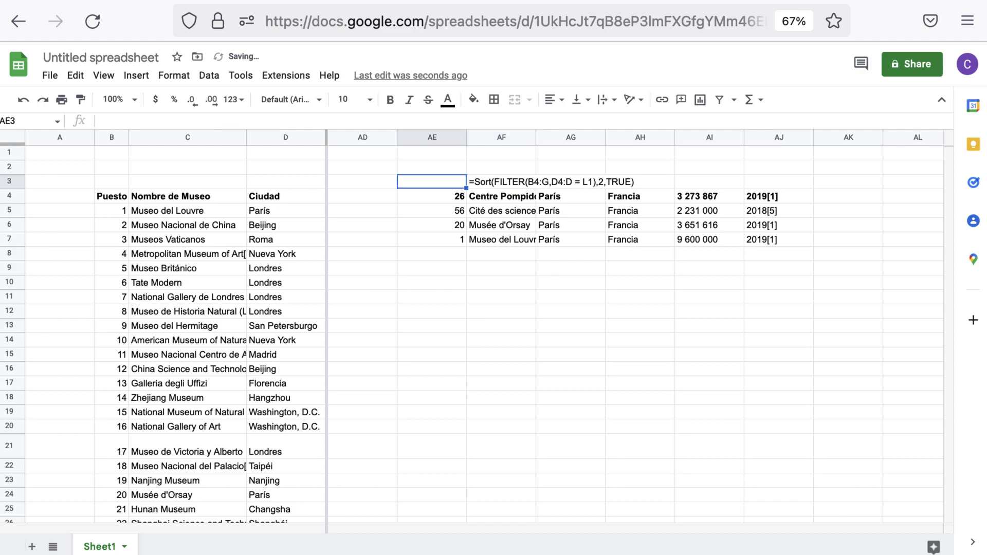
Copy X4's yellow format onto the formula label in AF3 and the combined SORT and FILTER formula cell AE4
scroll(391, 197, left, 10)
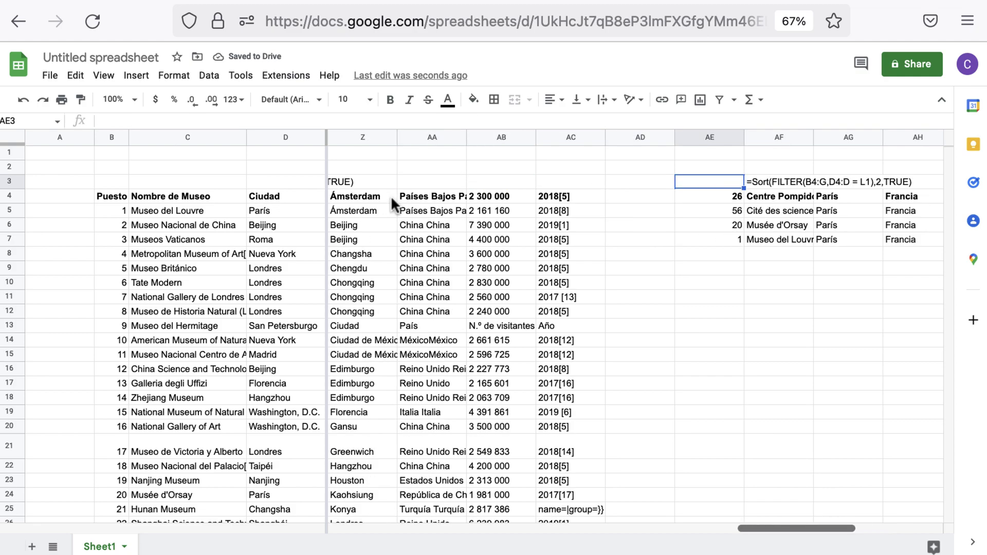
click(791, 202)
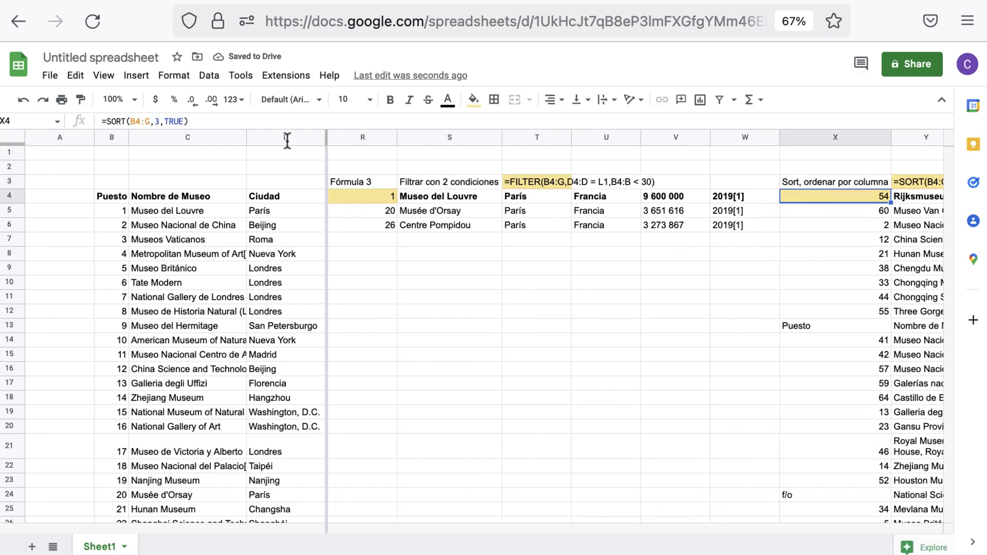
click(81, 99)
scroll(501, 229, right, 8)
scroll(501, 229, right, 6)
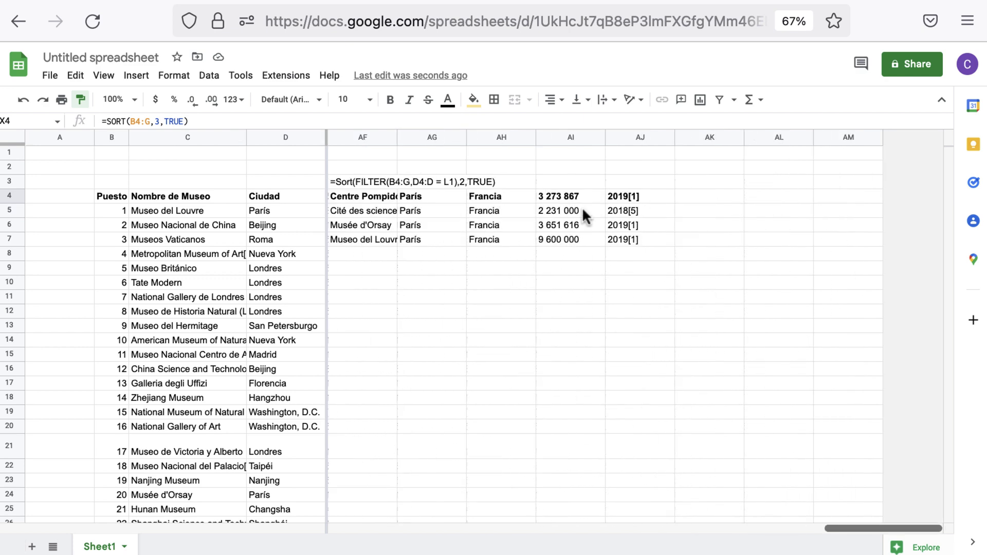
scroll(397, 208, left, 2)
click(489, 180)
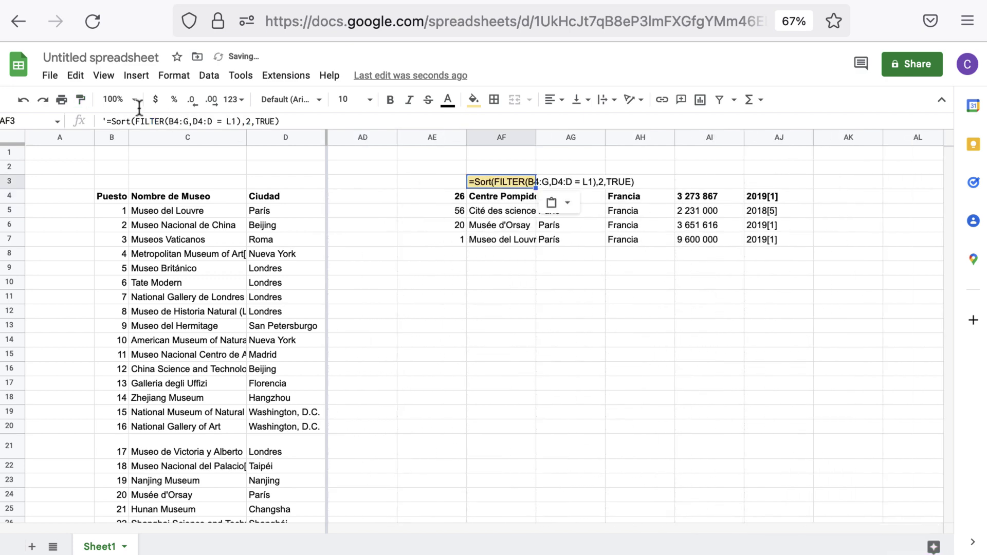
click(446, 195)
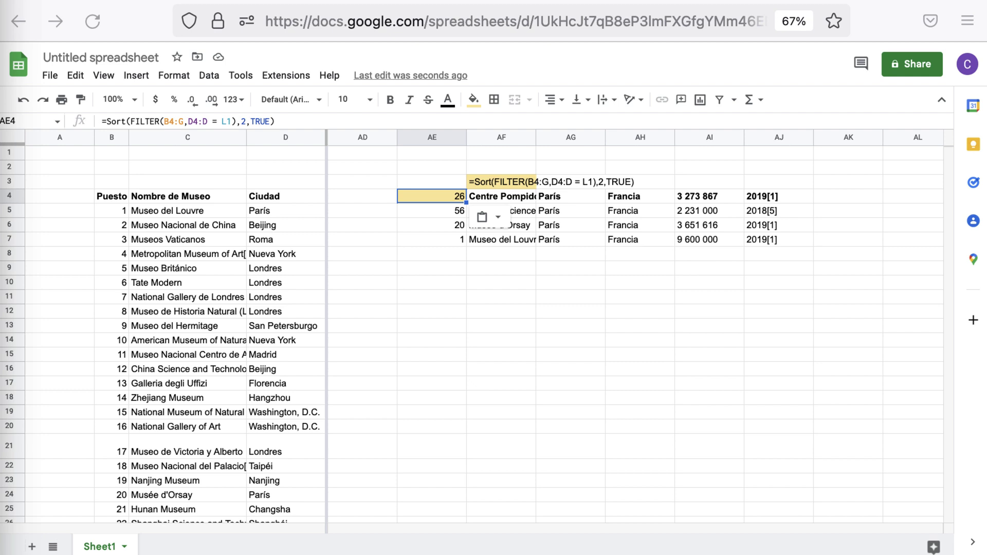
Enter a SORTN formula over the museum table in AK4 with only the range argument: =SORTN(B4:G)
click(846, 186)
key(Down)
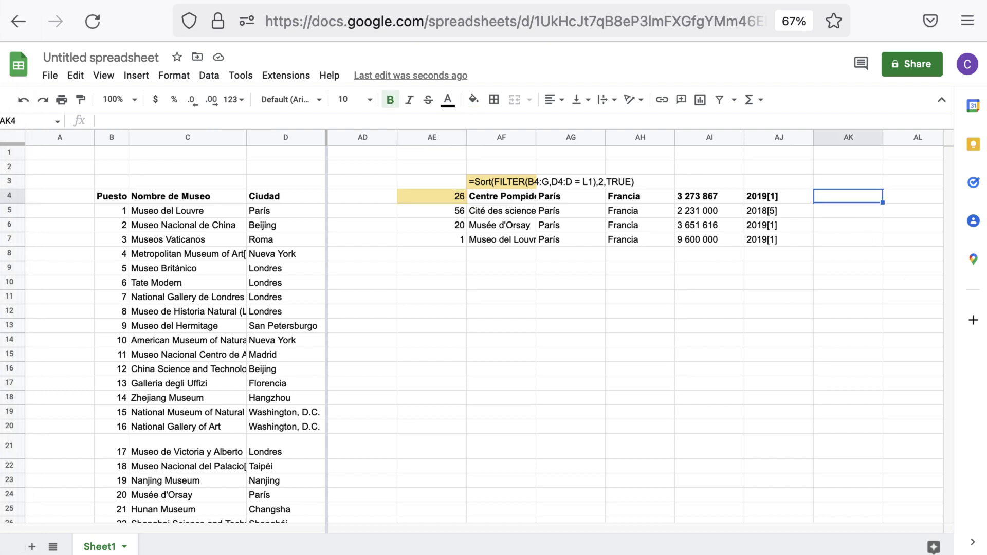
text(=sort)
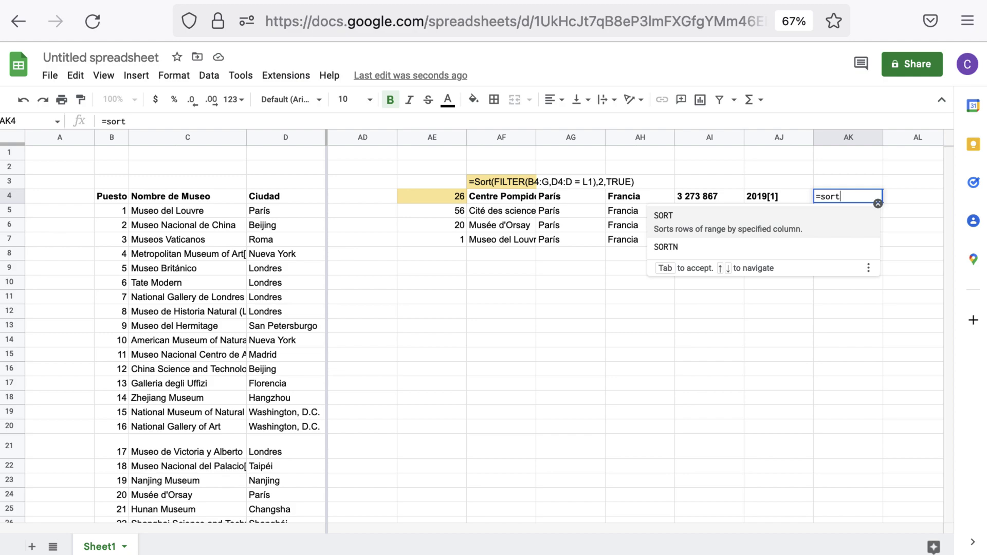
click(818, 242)
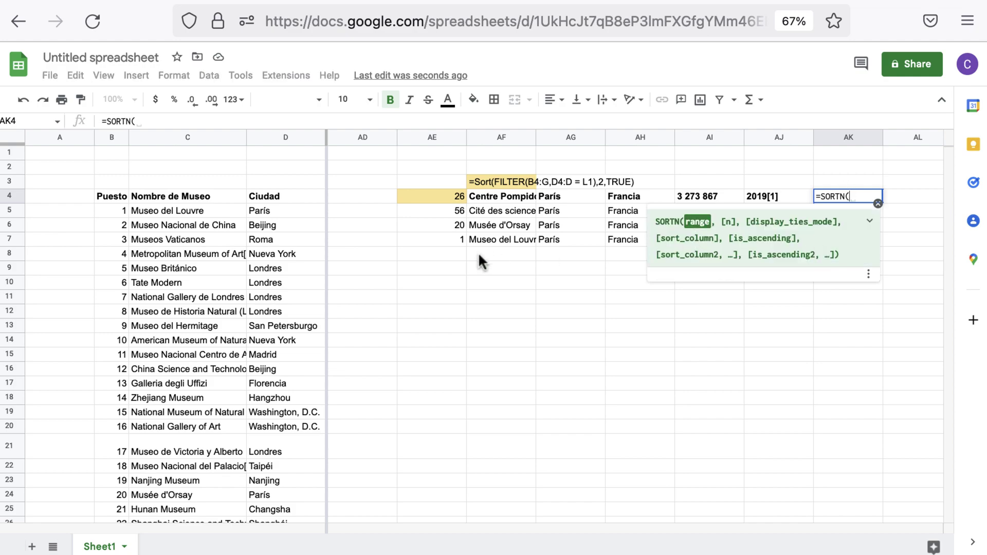
scroll(481, 261, left, 10)
click(105, 198)
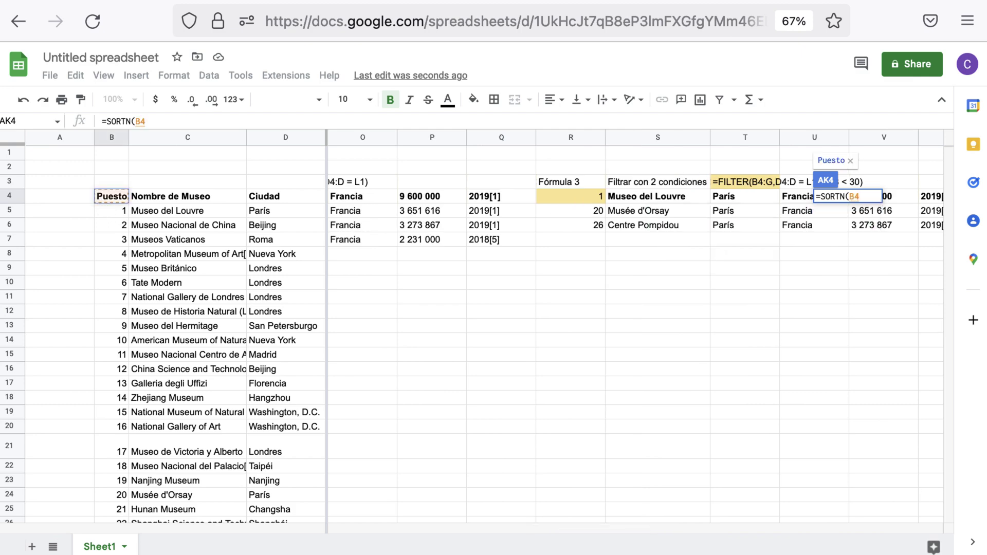
drag(105, 198, 555, 196)
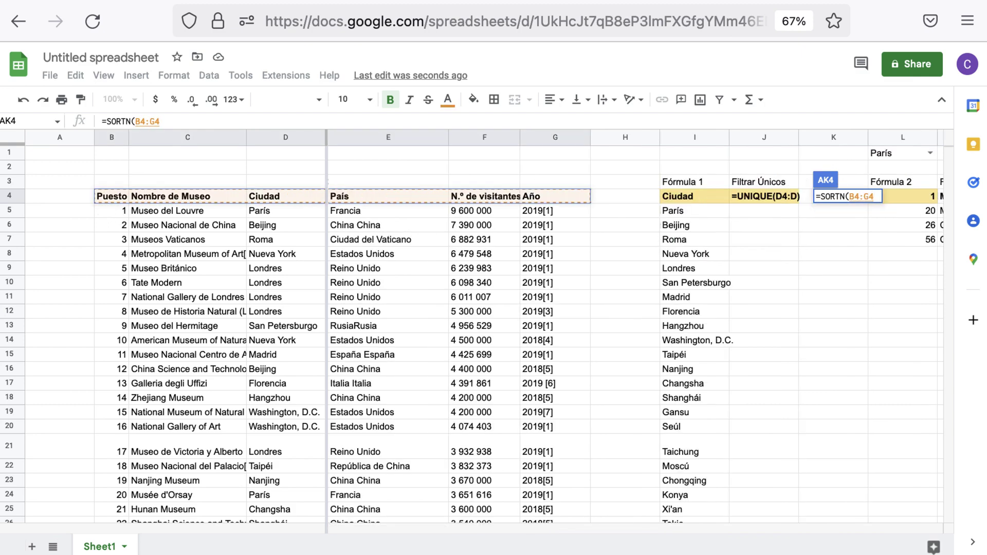
key(BackSpace)
text(,)
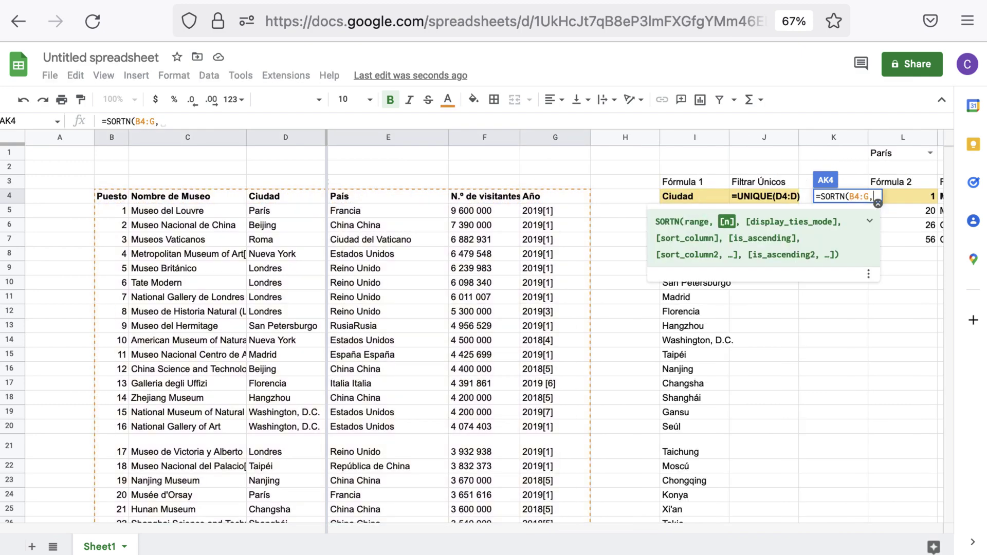
text(3)
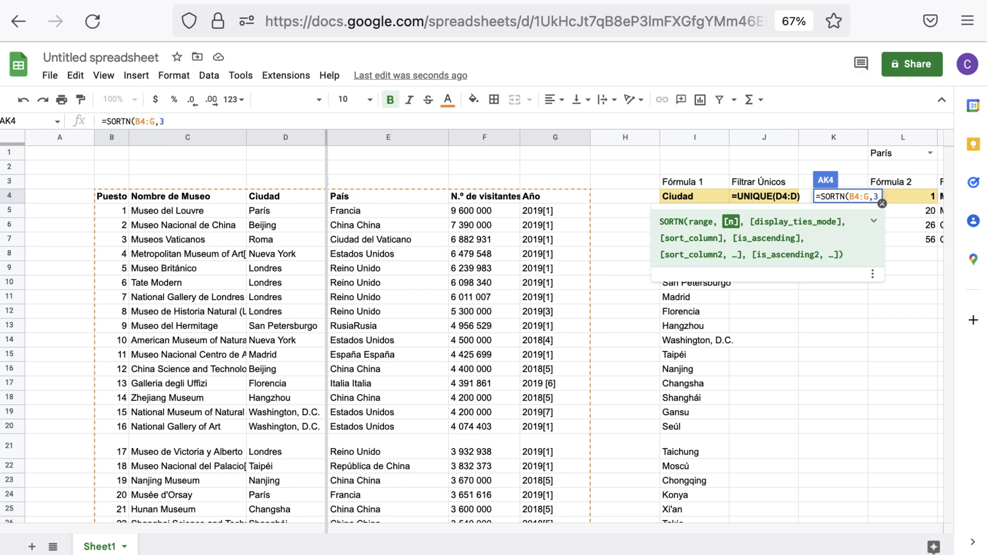
key(BackSpace)
key(BackSpace)
text())
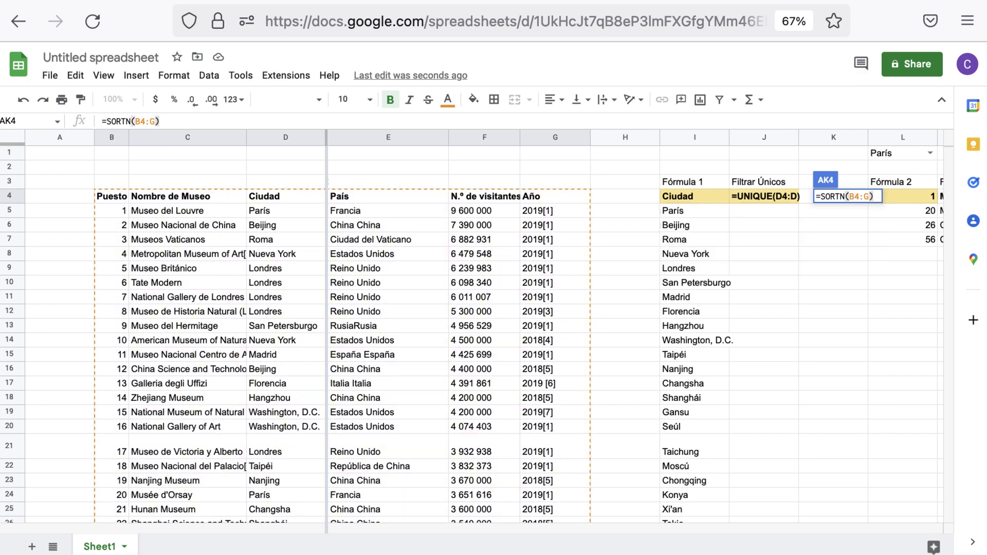
key(Return)
click(873, 194)
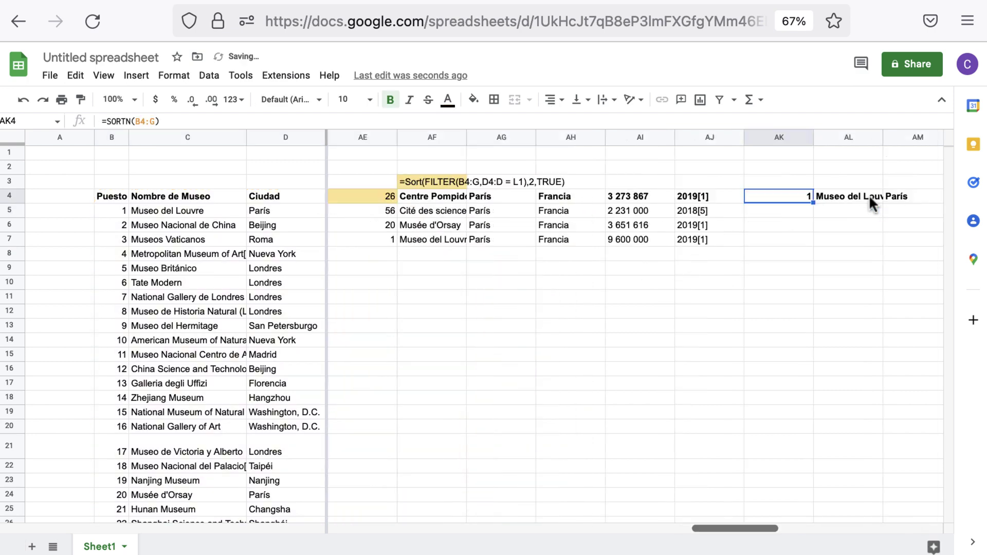
scroll(869, 194, right, 5)
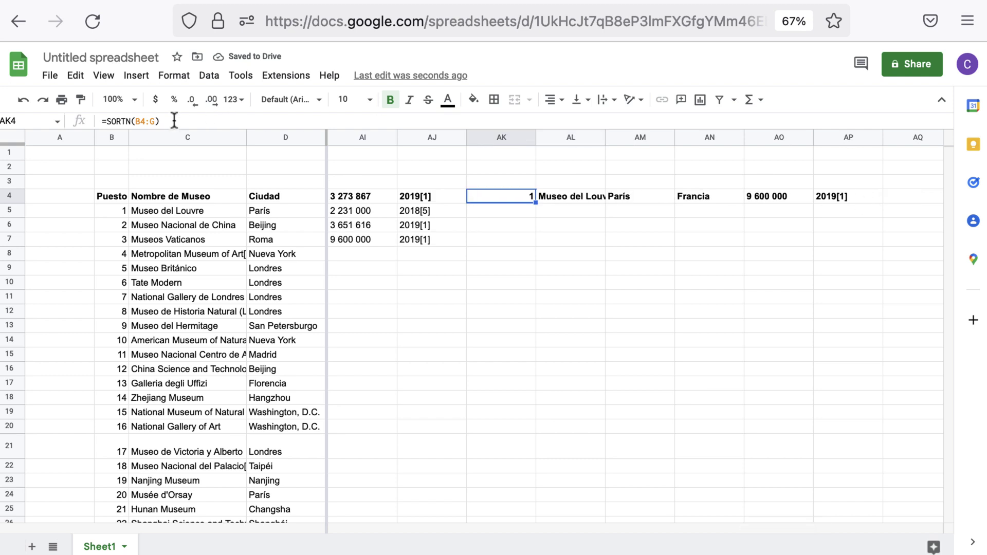
Add 2 as the number of rows to return in AK4's SORTN formula, making it =SORTN(B4:G,2)
click(156, 121)
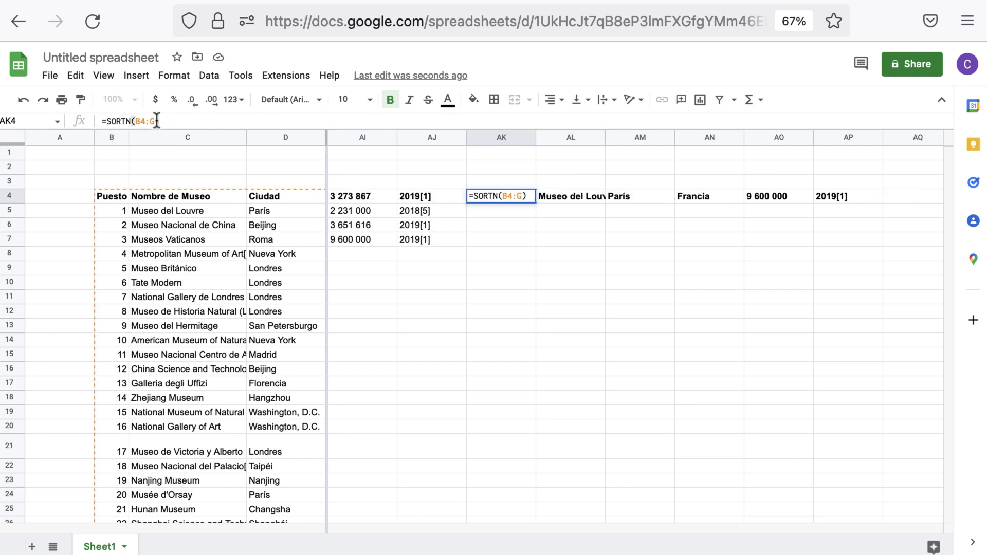
text(,2)
key(Return)
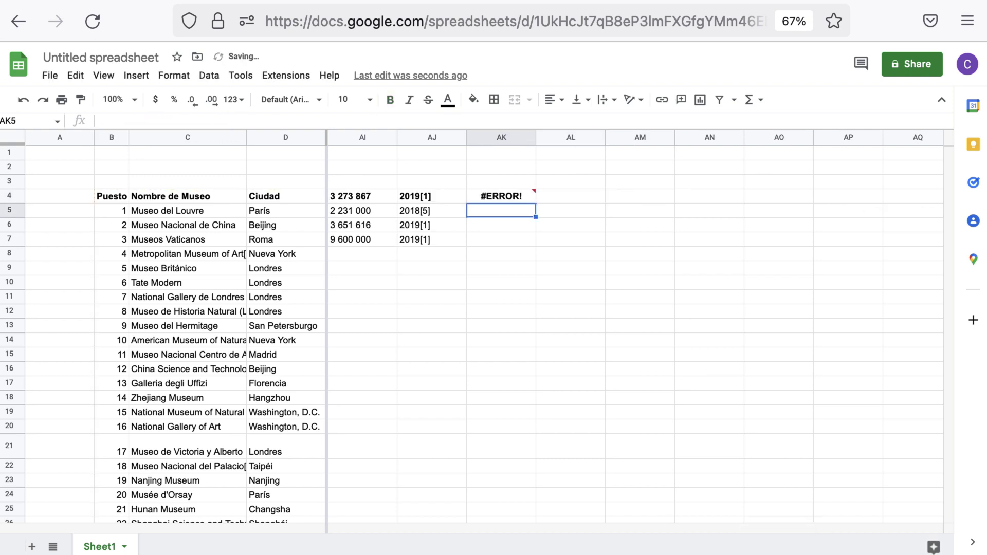
key(Up)
click(161, 121)
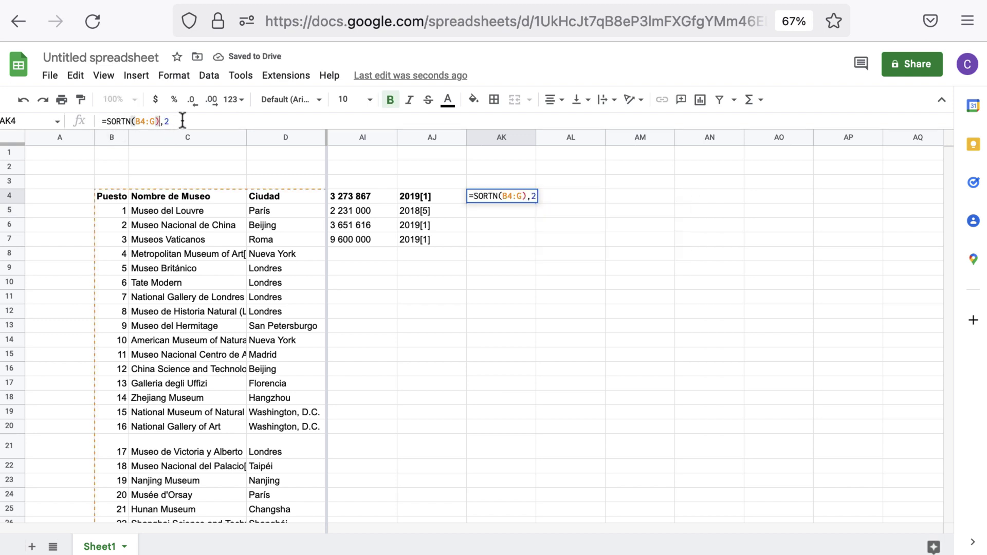
key(BackSpace)
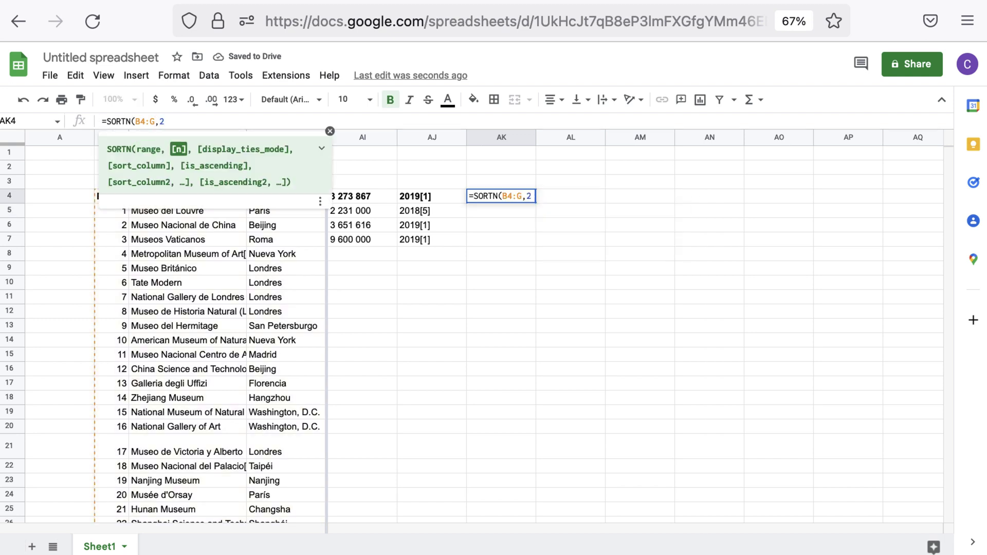
text())
key(Return)
key(Up)
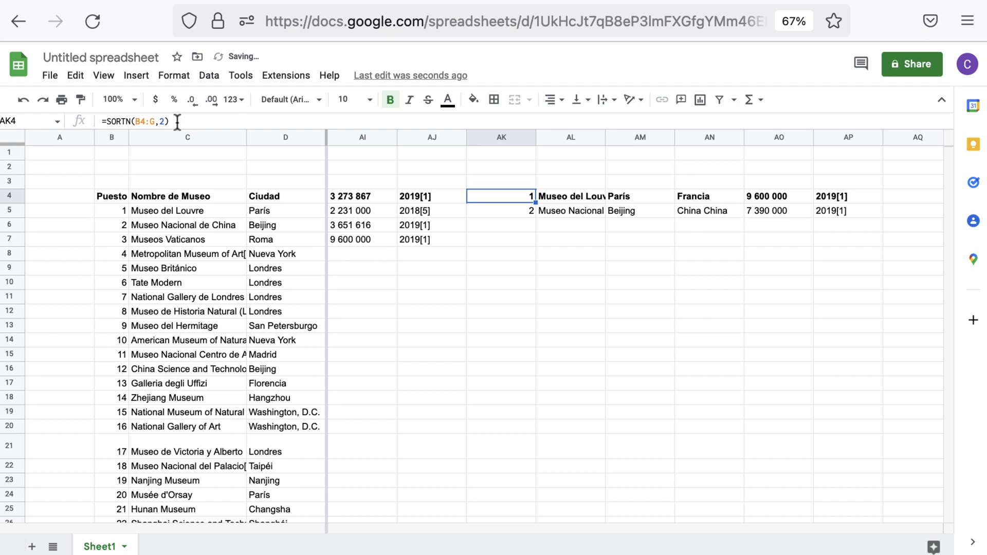